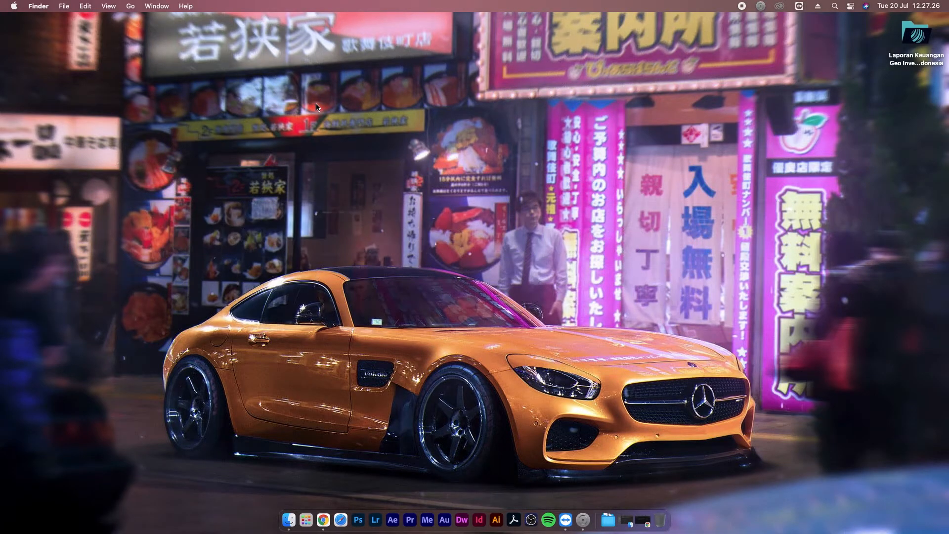
Step: Check the macOS version and hardware overview in About This Mac, then close it
click(12, 6)
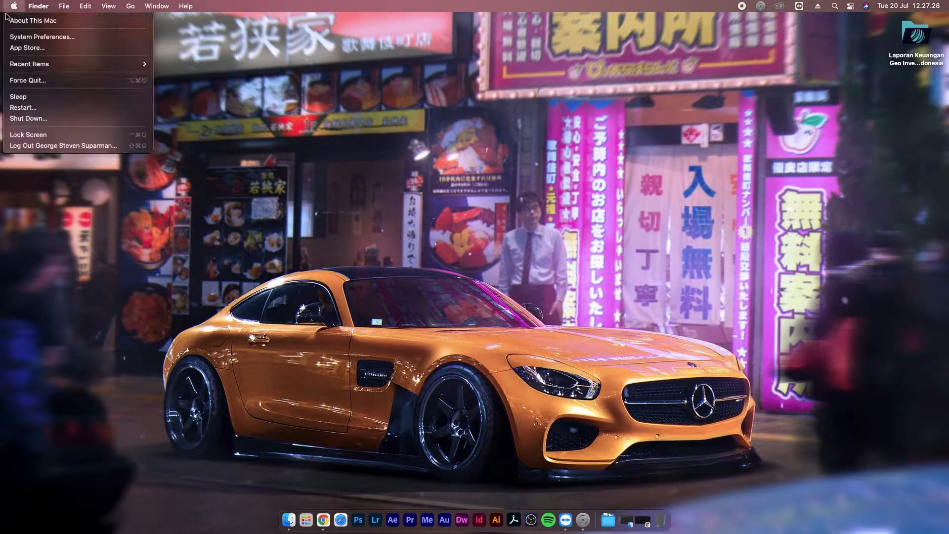
click(12, 20)
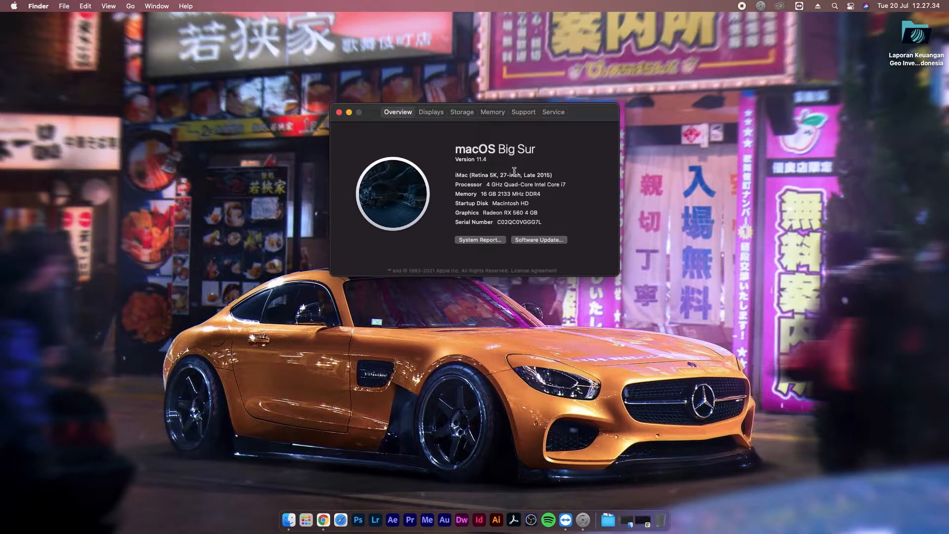
click(474, 159)
click(339, 113)
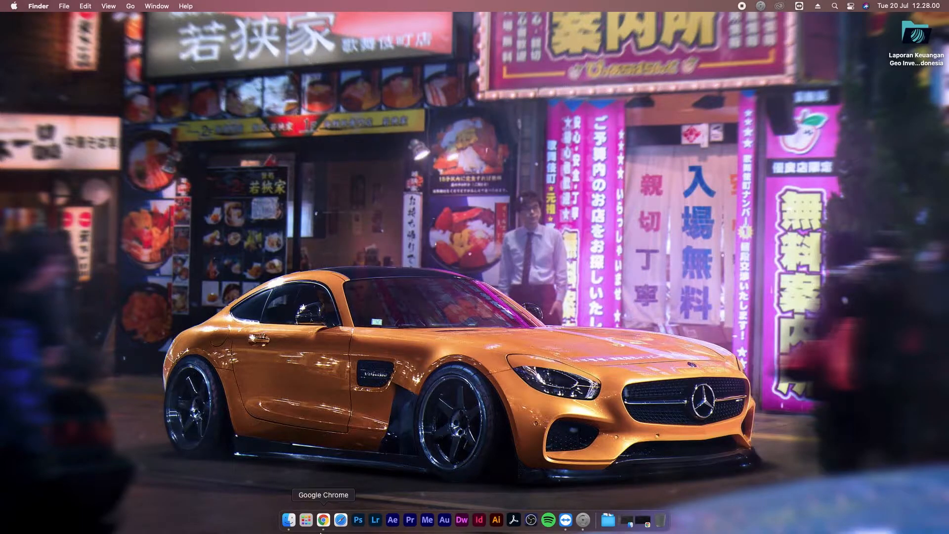
Step: Switch to Google Chrome and review the OpenCore Configurator search results and its download page
click(322, 528)
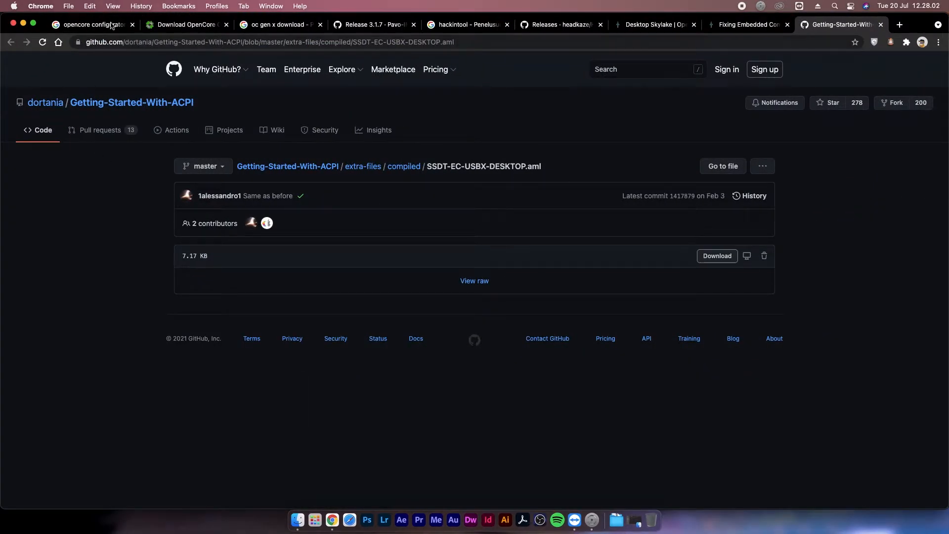
click(111, 28)
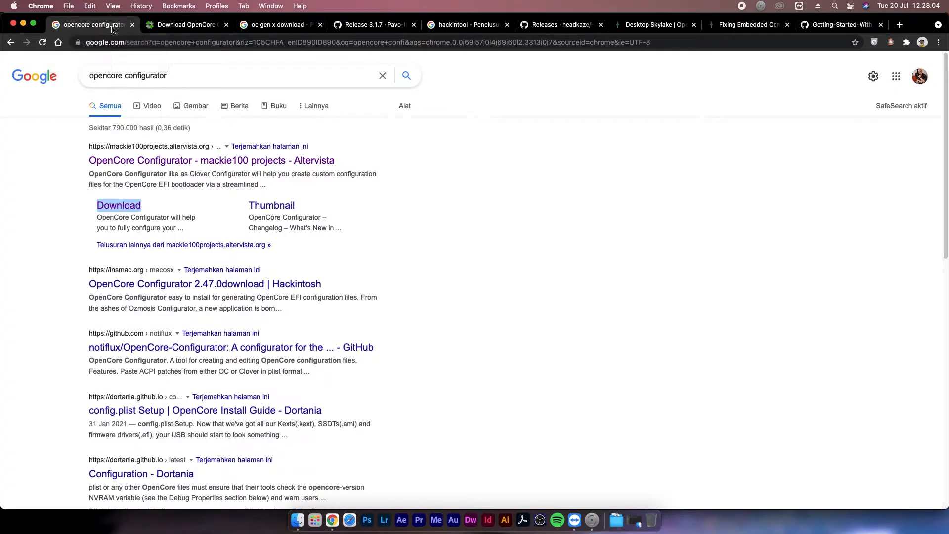
click(61, 162)
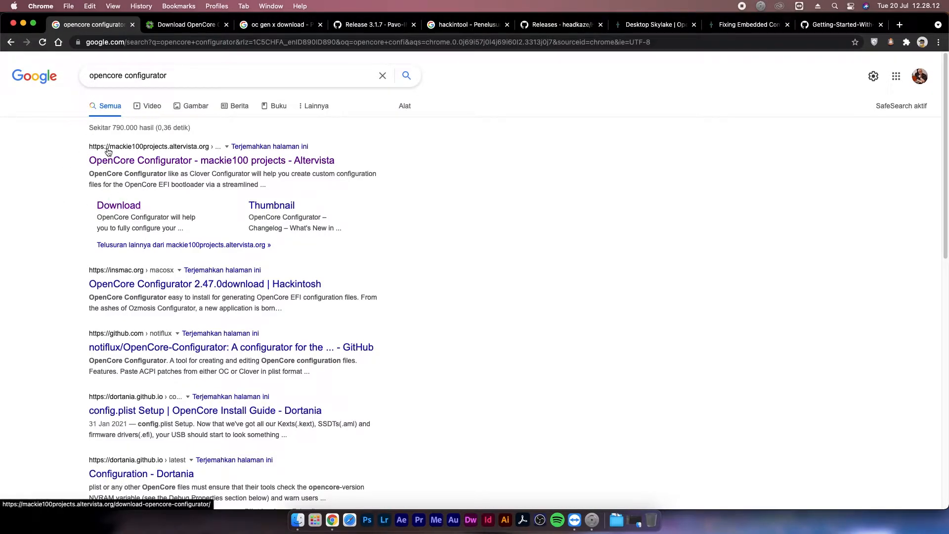
click(173, 24)
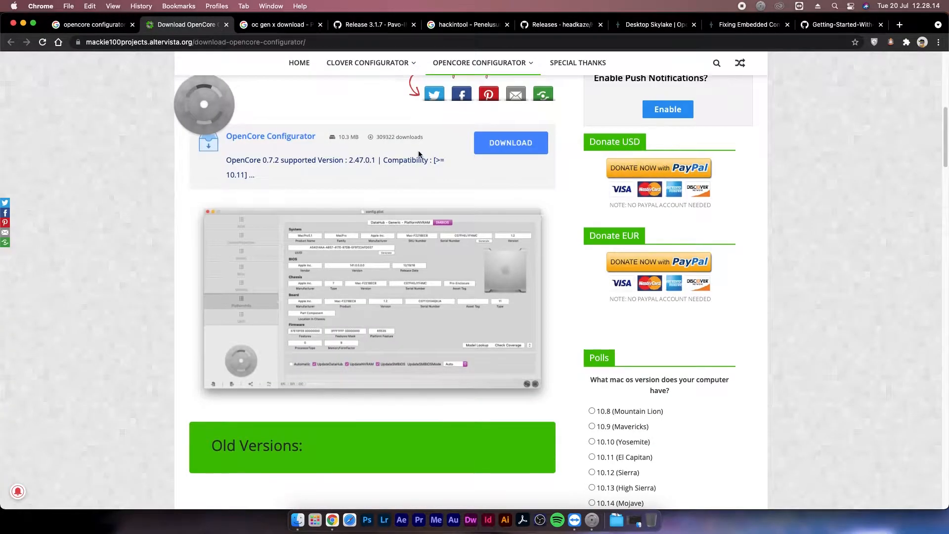
scroll(406, 143, up, 8)
scroll(405, 143, down, 5)
scroll(405, 143, down, 1)
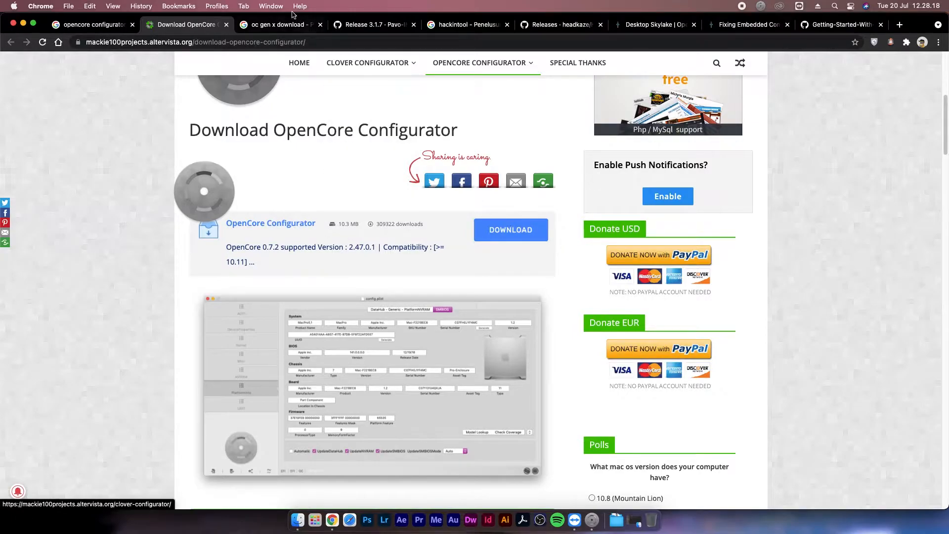
Step: Review the OC Gen-X 3.1.7 and Hackintool release pages on GitHub, along with their search results
click(271, 28)
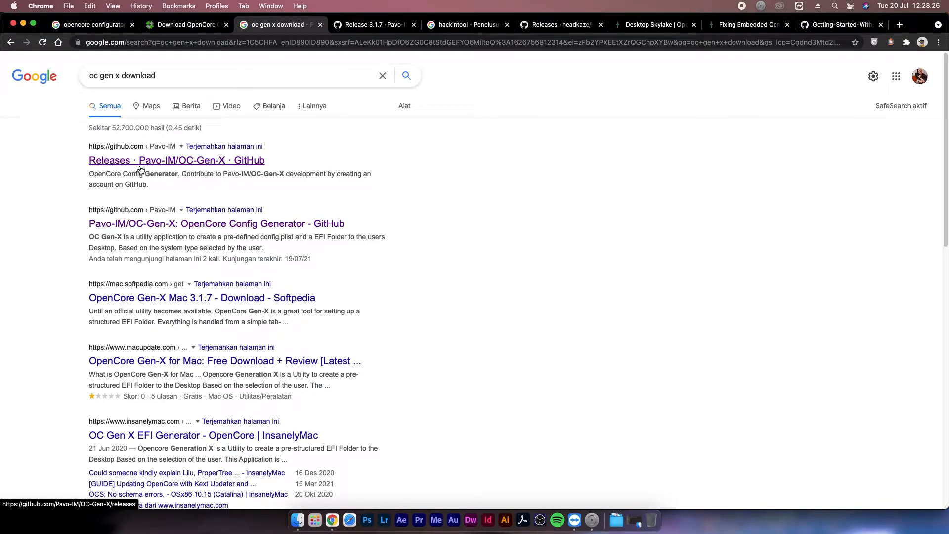
click(370, 24)
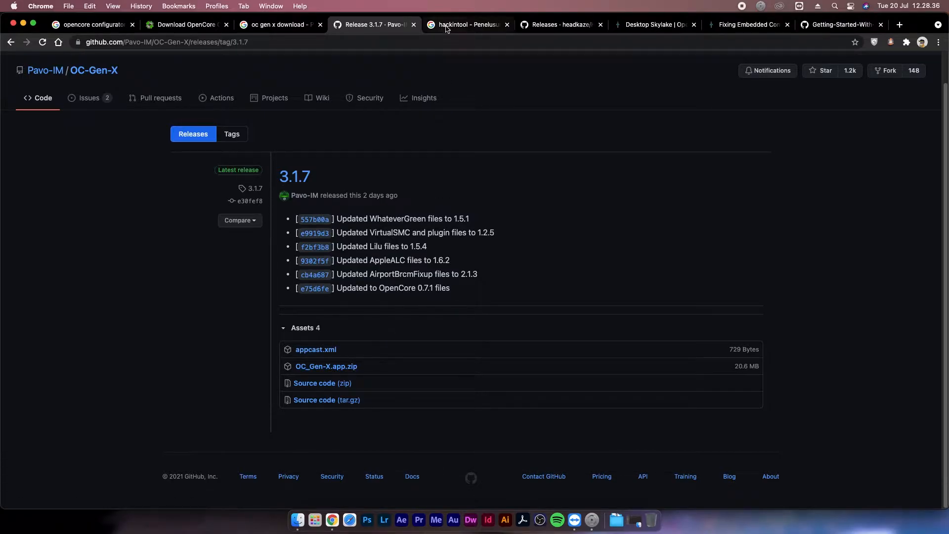
click(446, 27)
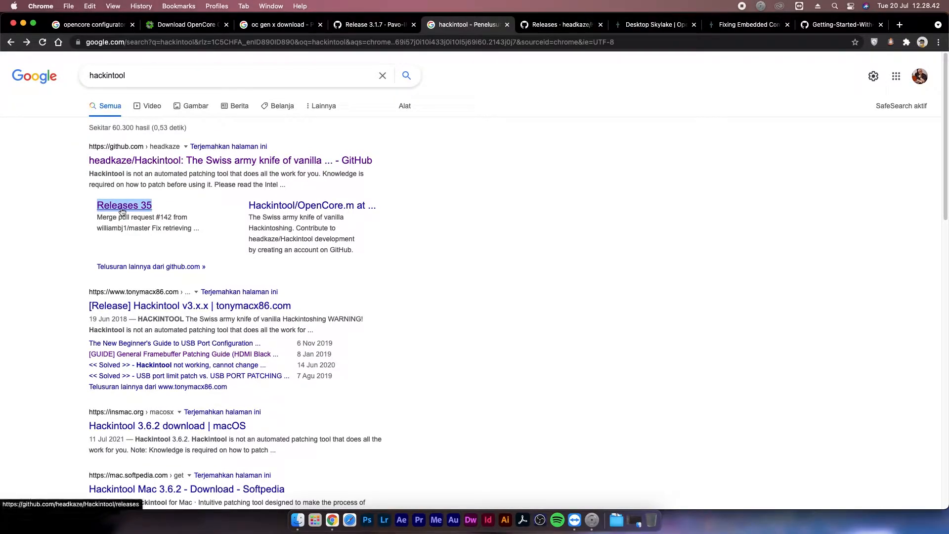
click(540, 25)
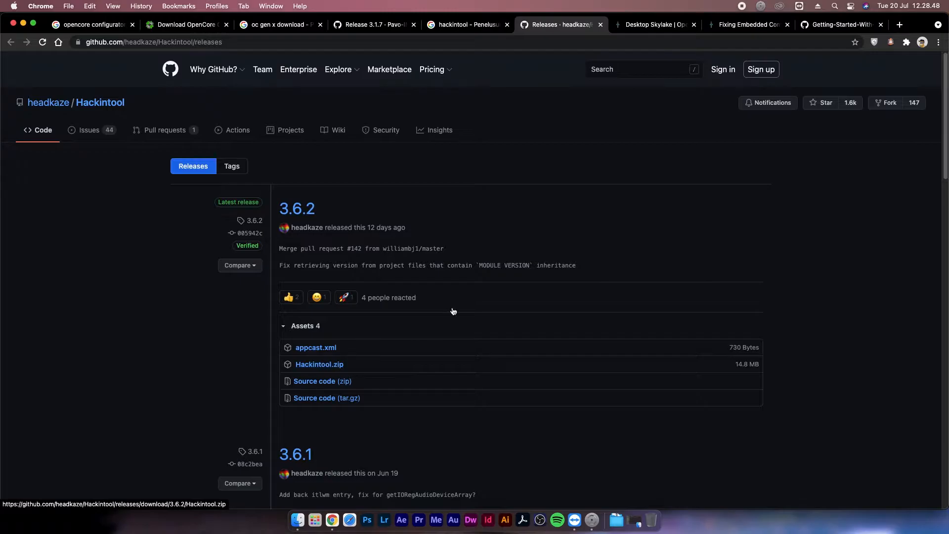
click(633, 31)
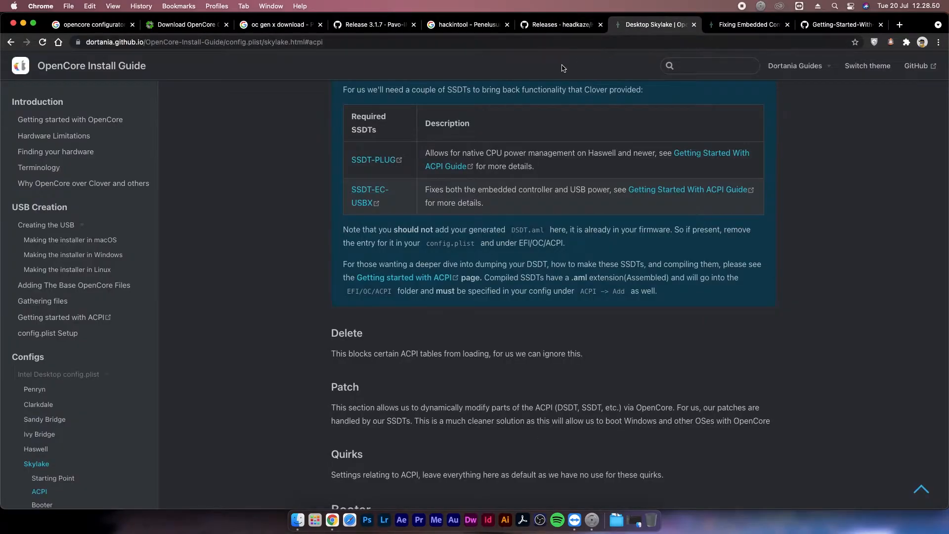
click(551, 27)
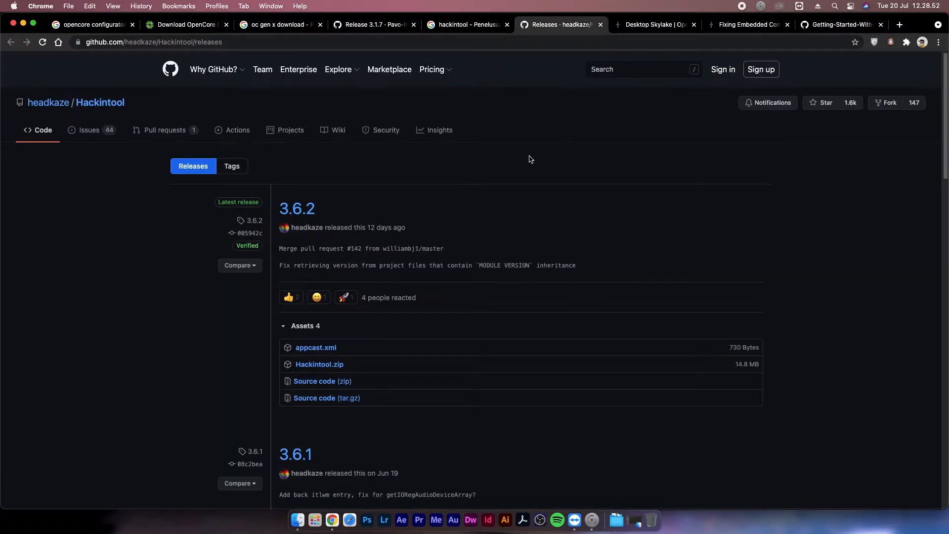
Step: Launch Hackintool and examine the CPU entry in its system information
key(F4)
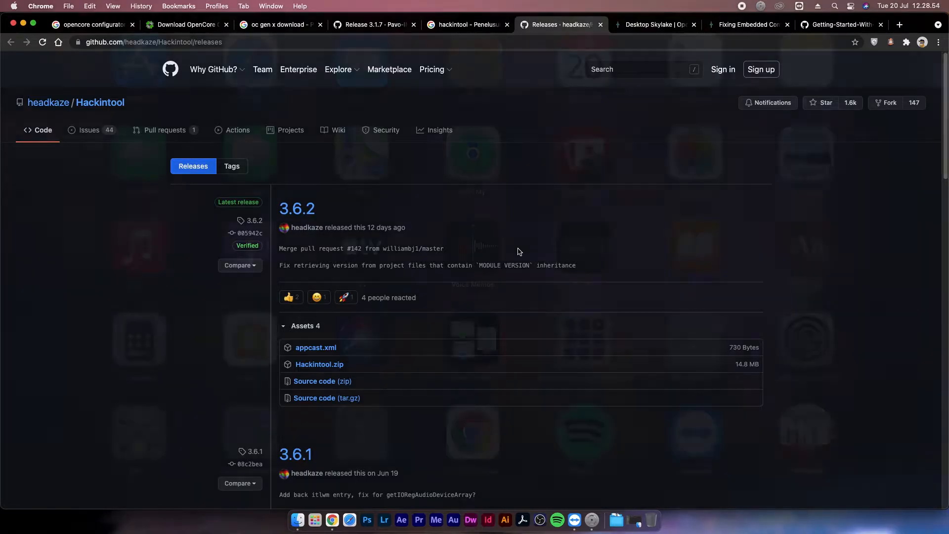
text(hack)
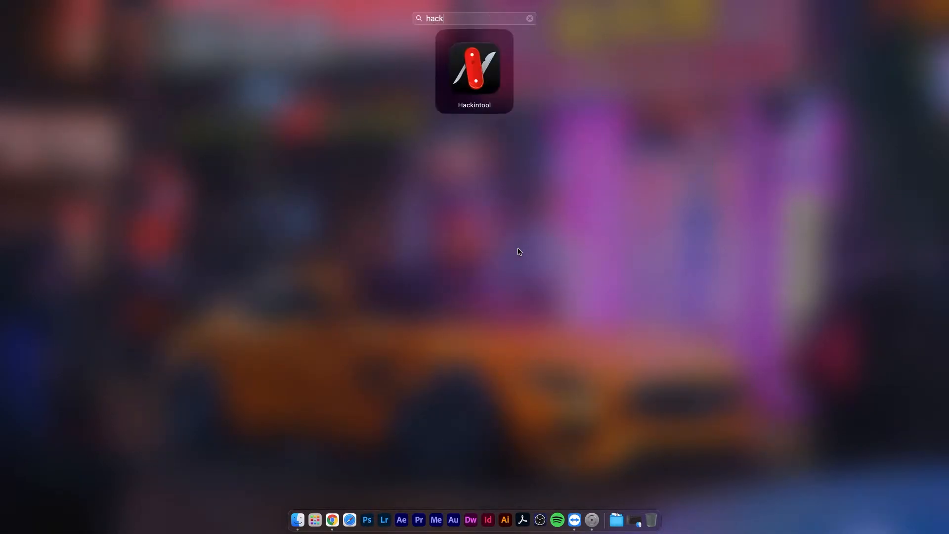
key(Return)
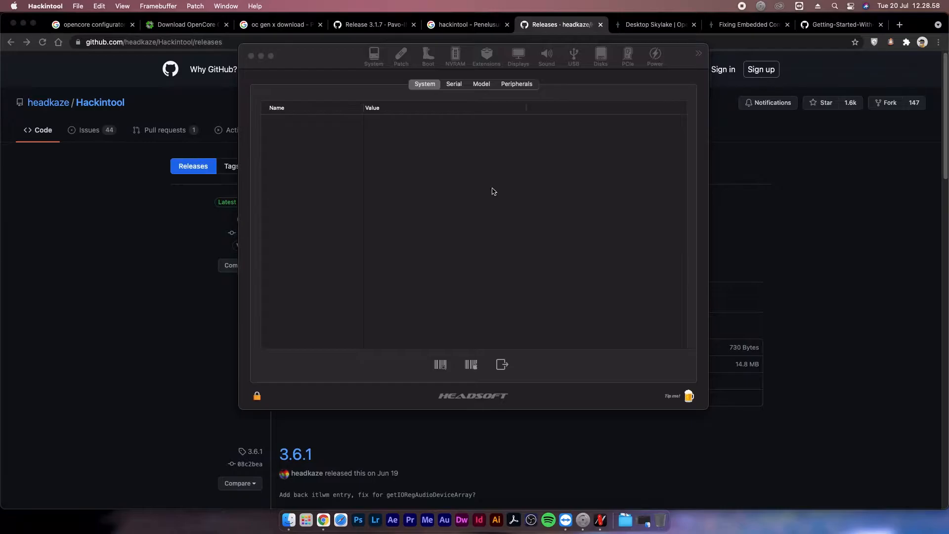
scroll(601, 163, down, 3)
scroll(598, 175, up, 3)
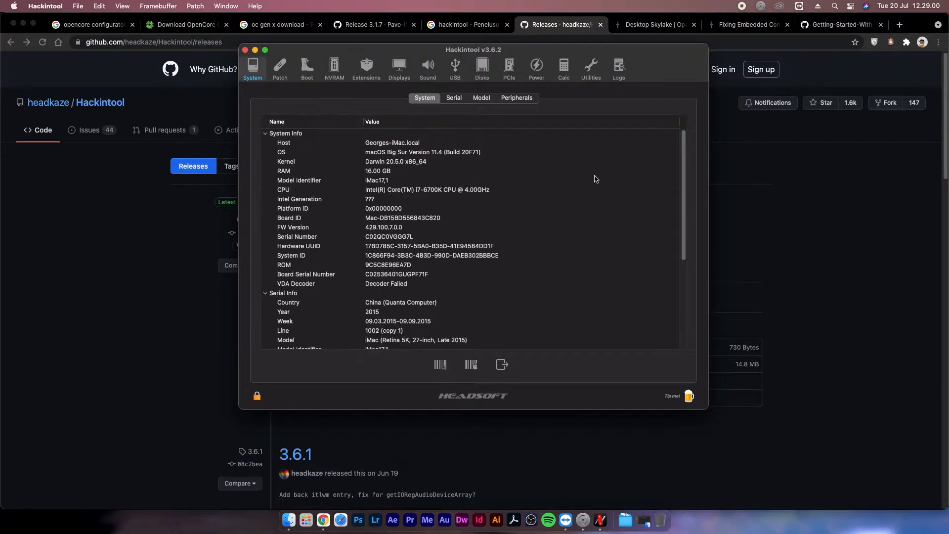
click(484, 191)
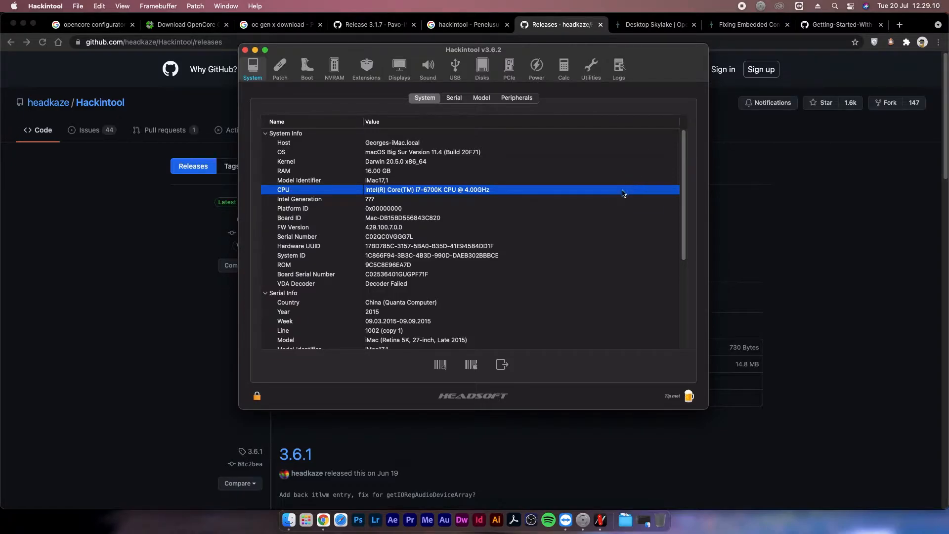
drag(584, 52, 568, 51)
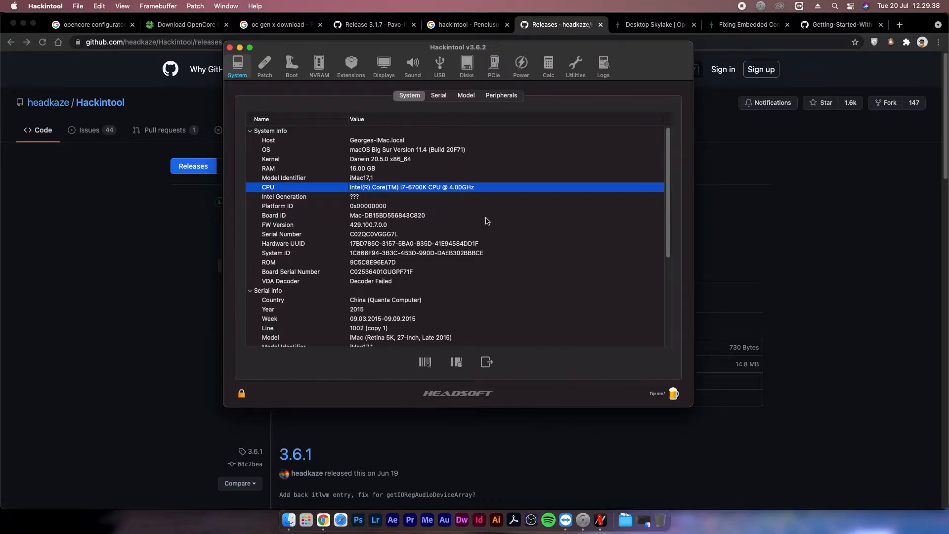
Step: Launch OC Gen-X and set the system type to Skylake
key(F4)
scroll(525, 158, right, 3)
scroll(520, 165, right, 3)
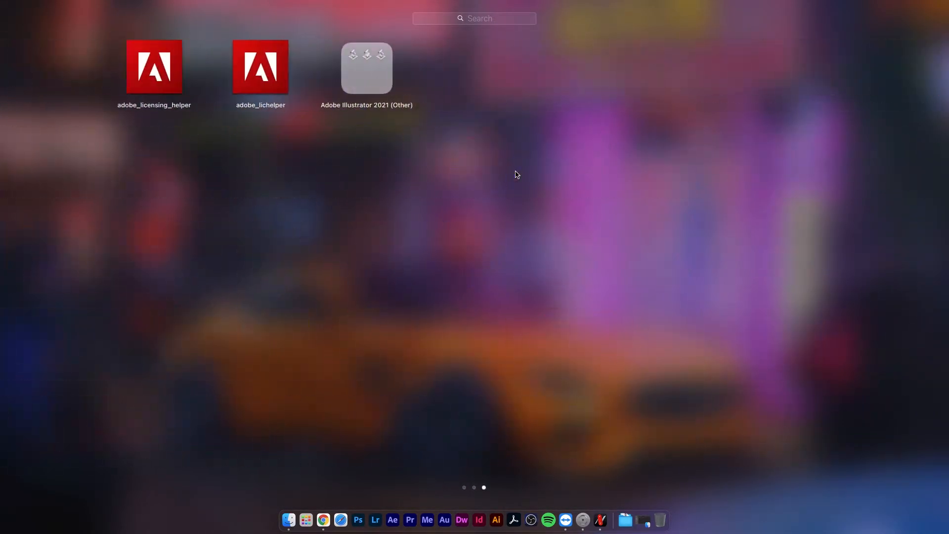
text(oc)
click(447, 74)
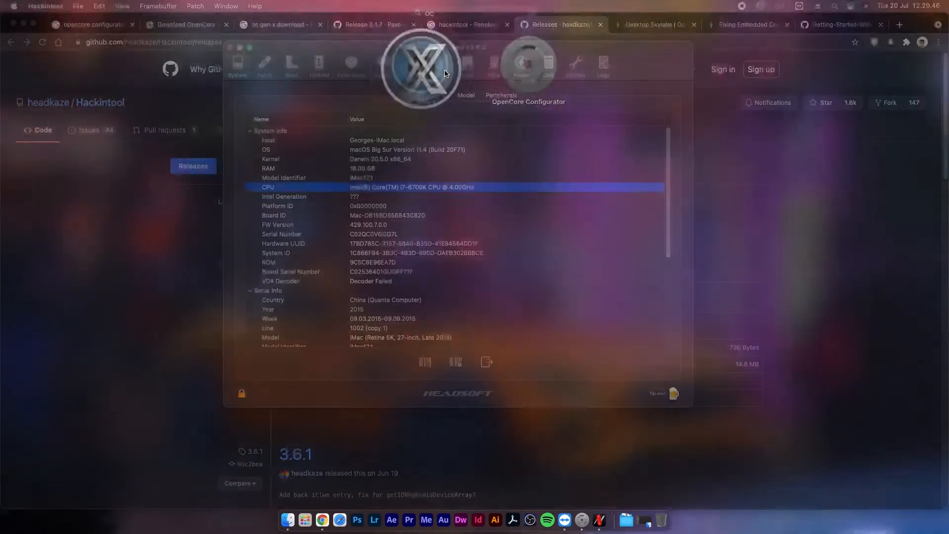
drag(504, 118, 505, 82)
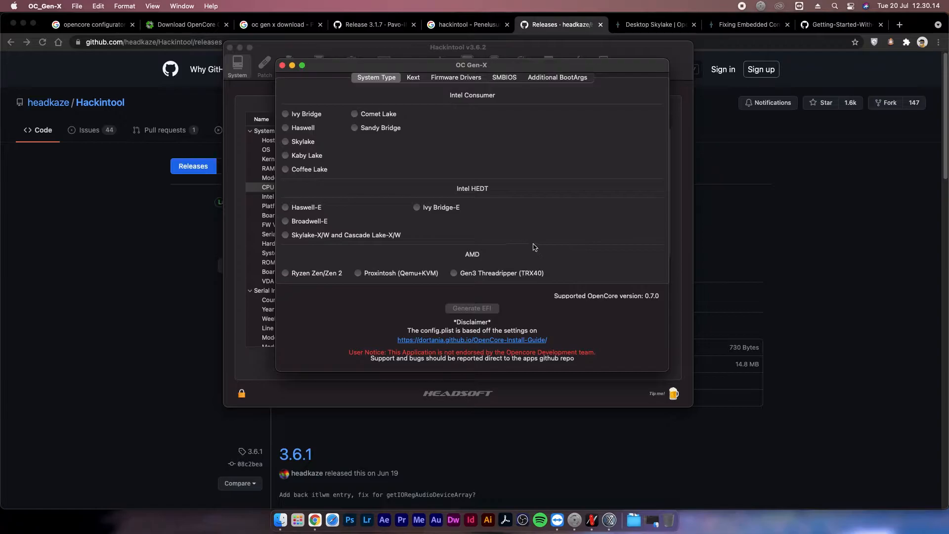
click(309, 144)
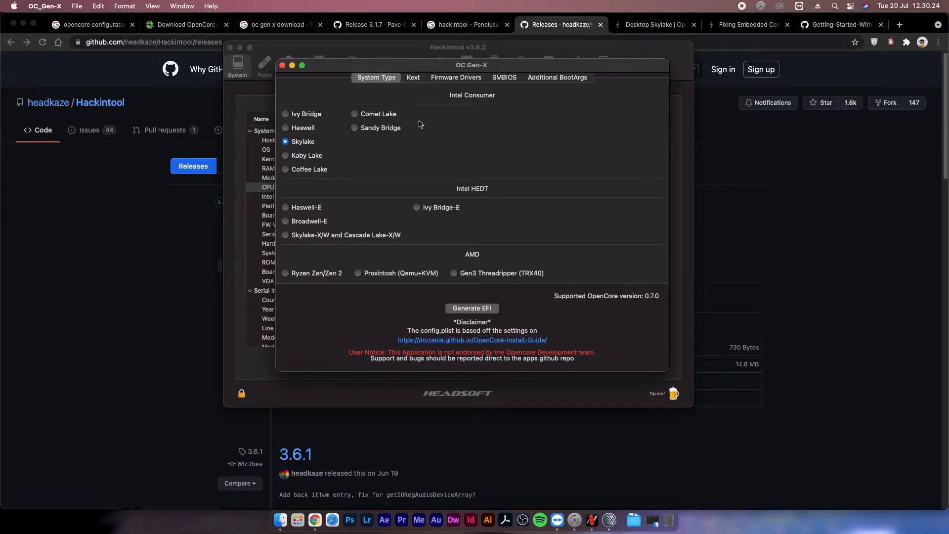
Step: Enable the SMCProcessor plugin and the WhateverGreen graphics kext for the EFI
click(419, 79)
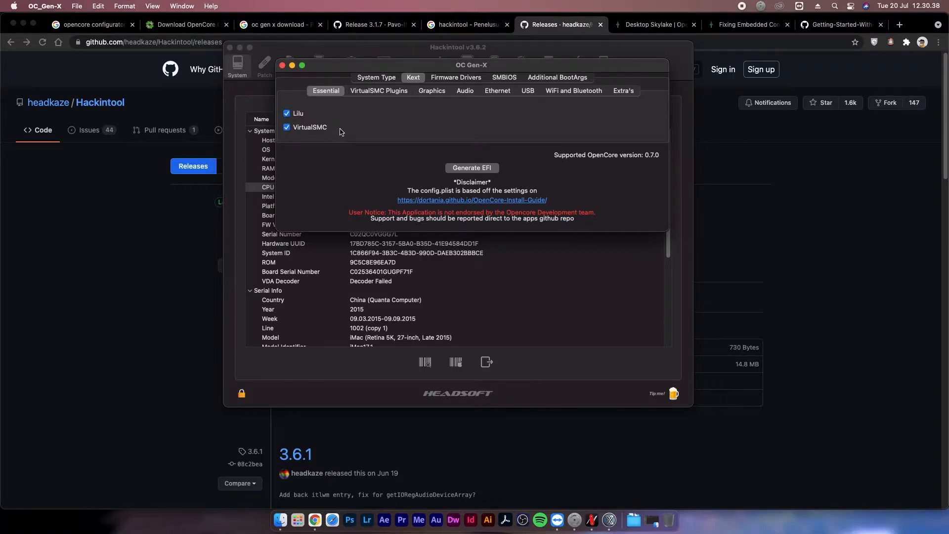
click(367, 94)
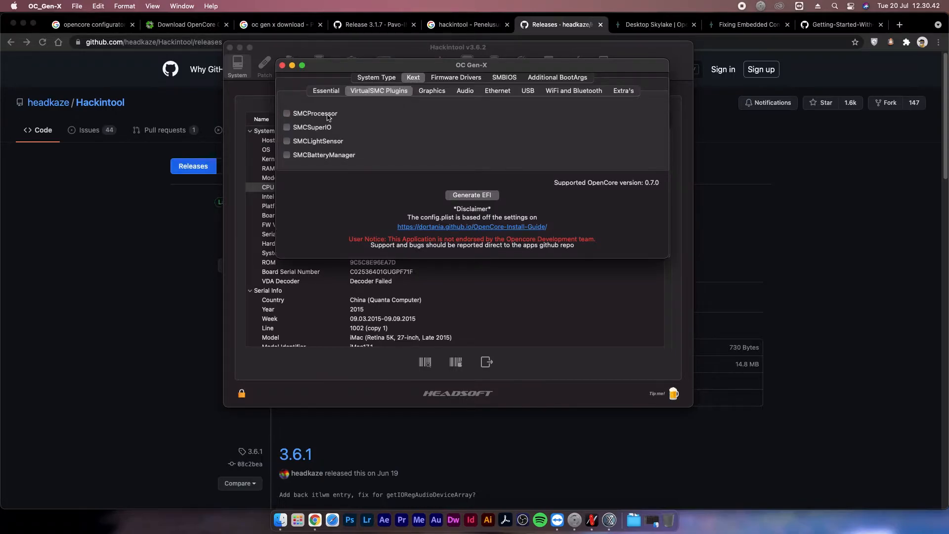
click(287, 114)
click(427, 94)
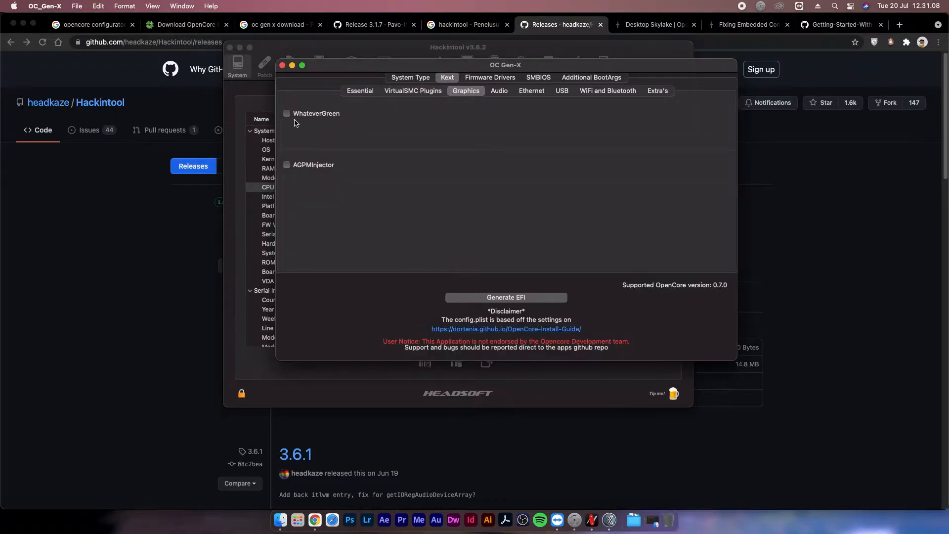
click(311, 116)
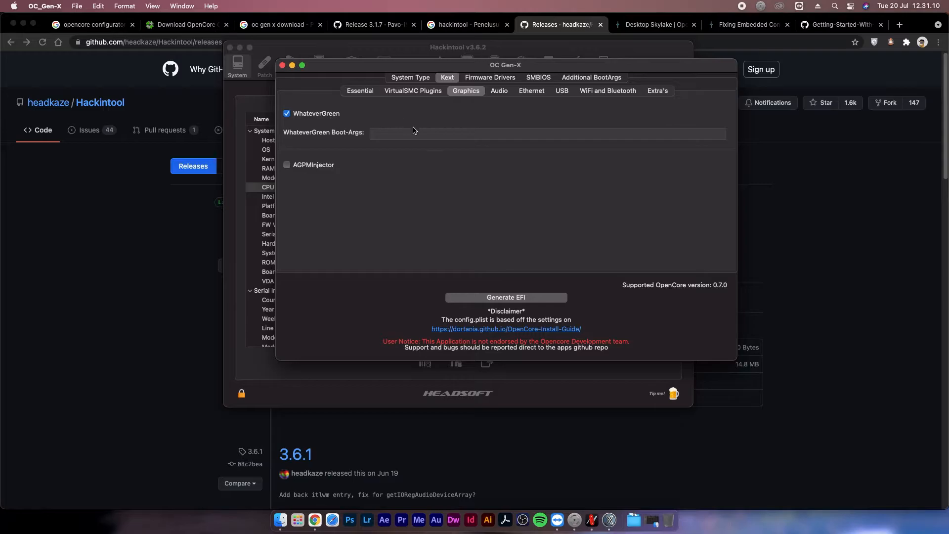
Step: Enable the AppleALC audio kext and enter alcid= in its boot arguments
click(497, 91)
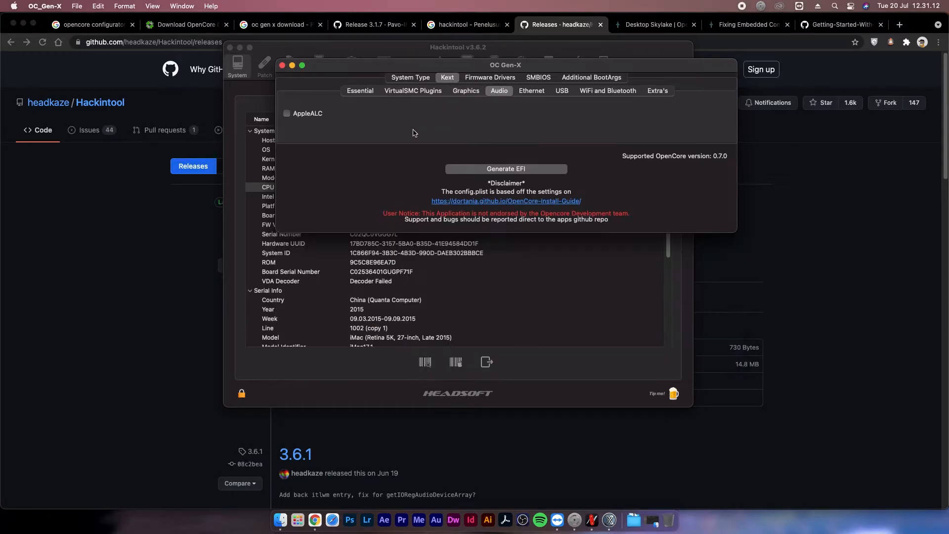
click(307, 114)
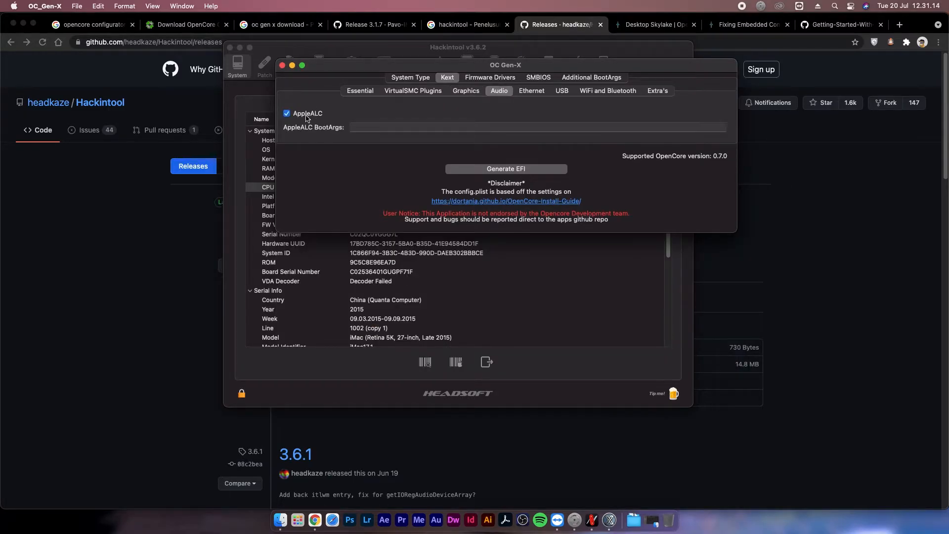
click(386, 127)
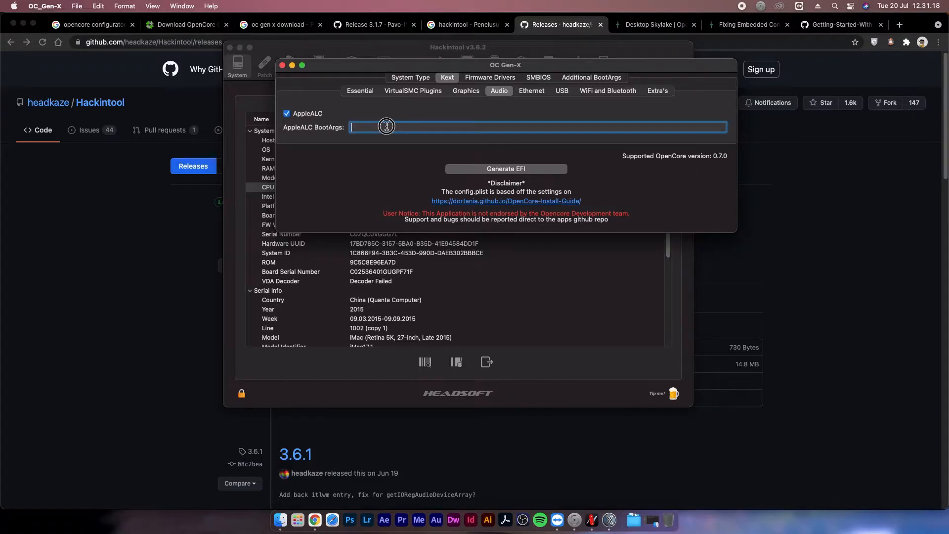
key(F4)
key(F4)
click(98, 6)
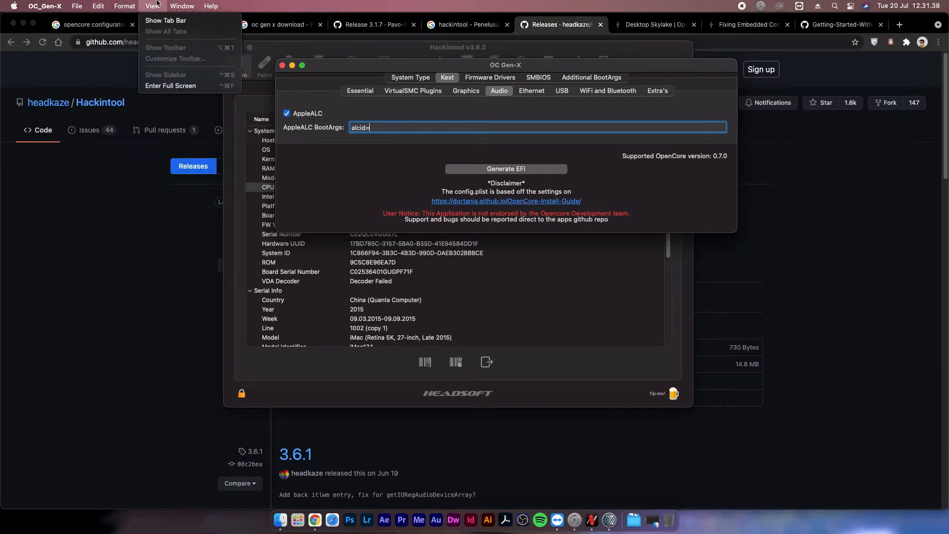
mouse_move(182, 6)
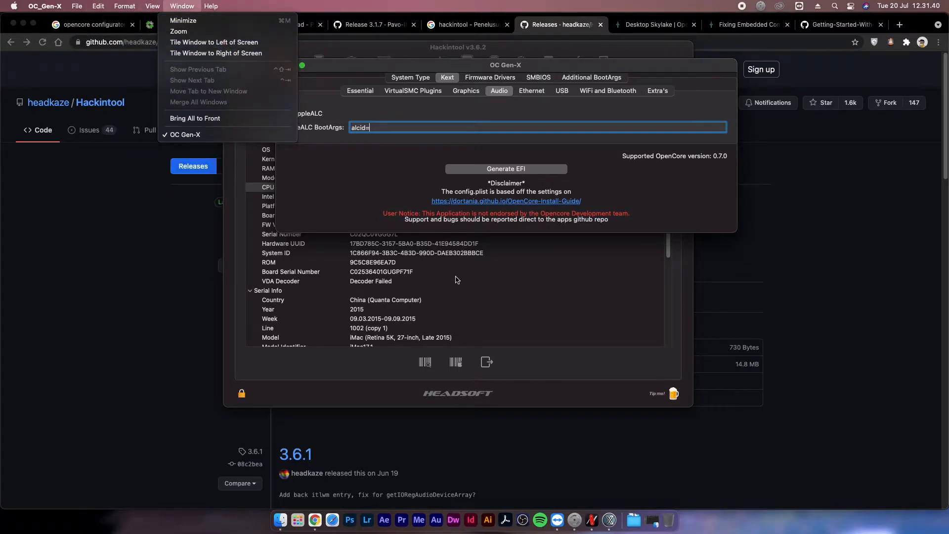
click(423, 129)
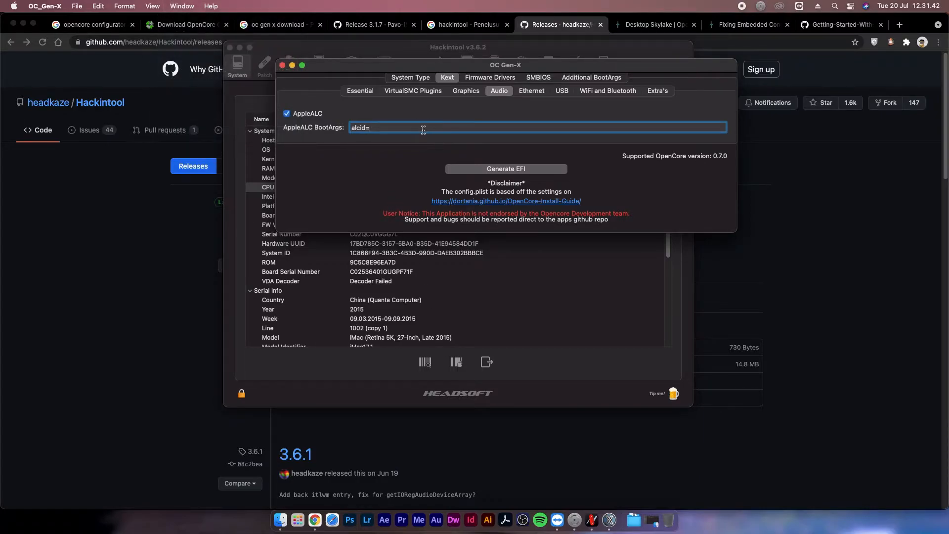
key(F4)
text(c)
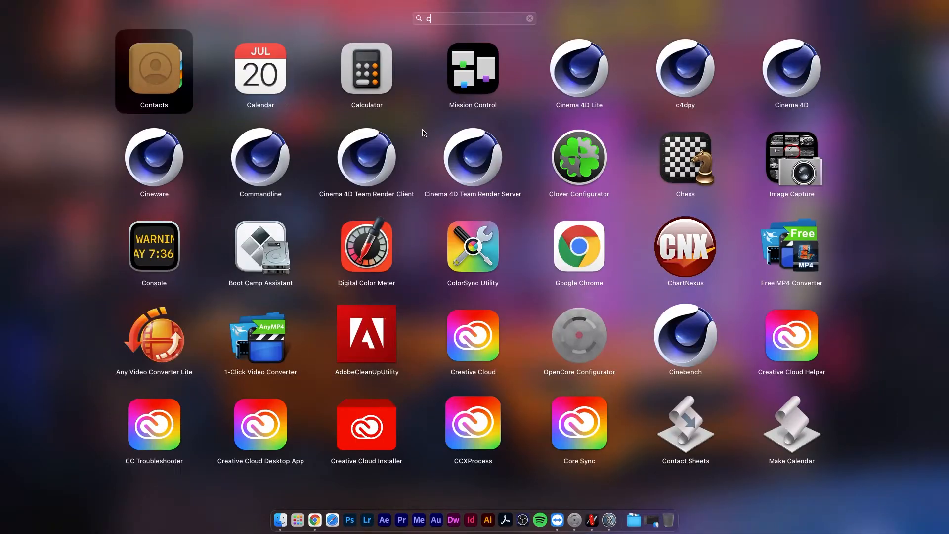
click(579, 157)
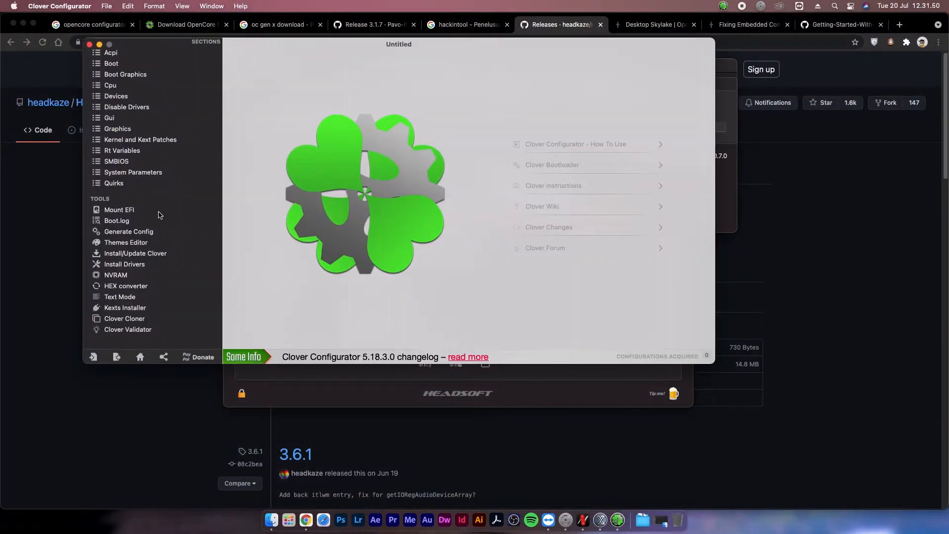
click(119, 210)
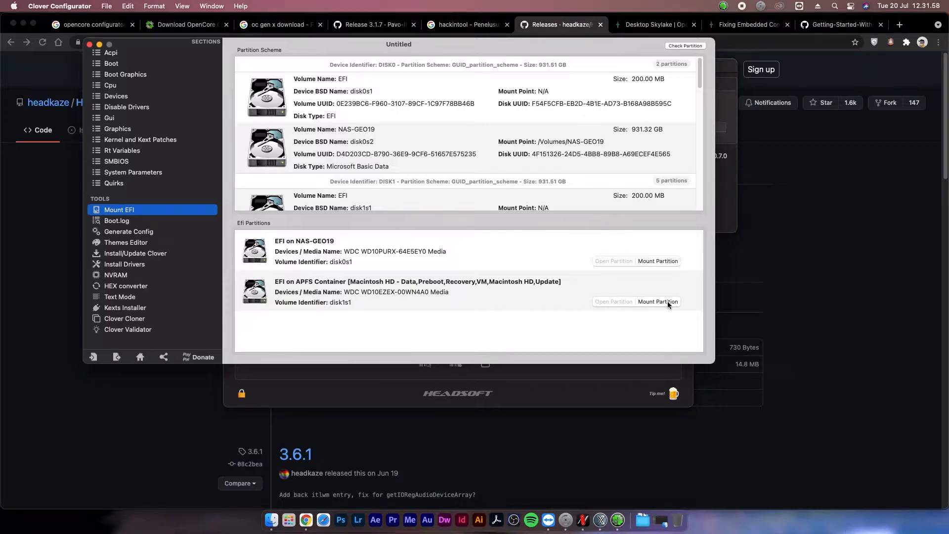
click(66, 7)
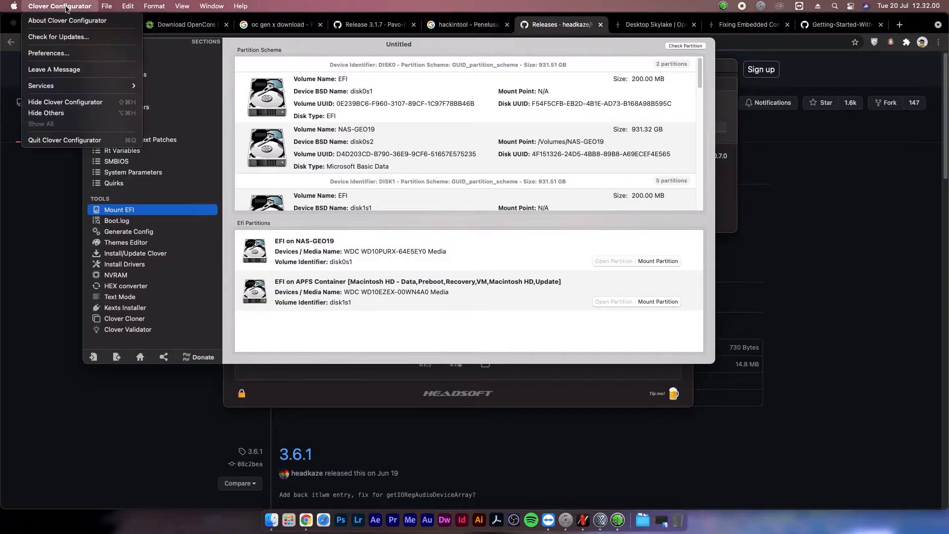
click(66, 140)
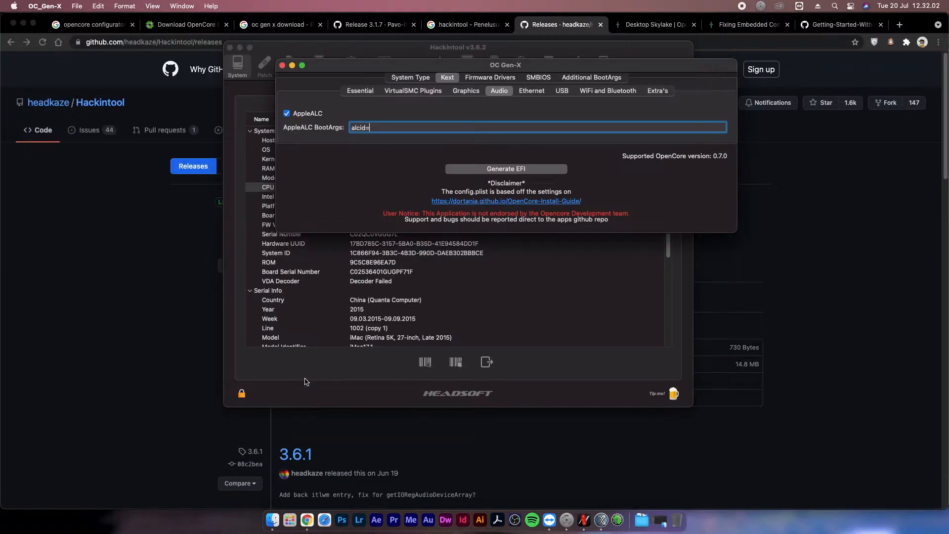
Step: Open the macOS folder inside Pre-Install things on the NAS-GEO19 drive in Finder
click(277, 530)
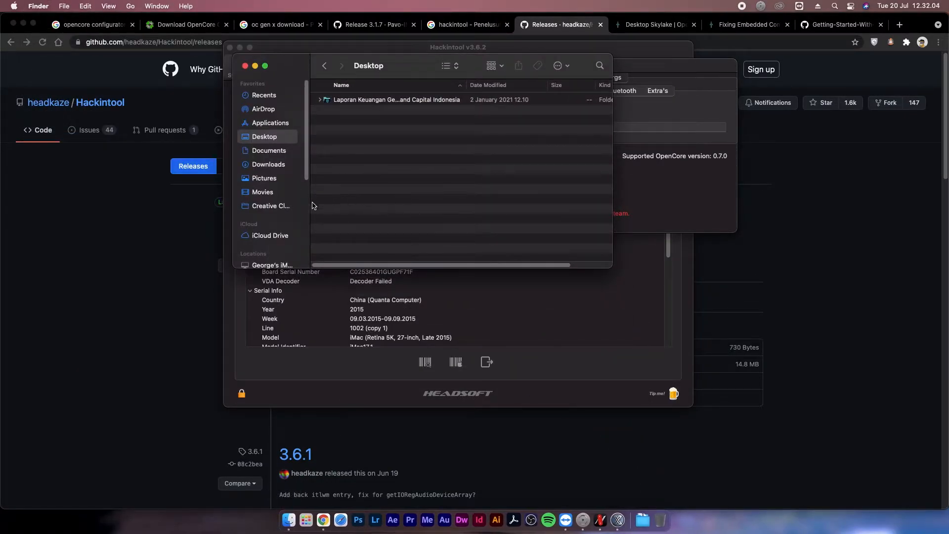
scroll(289, 144, down, 5)
click(270, 154)
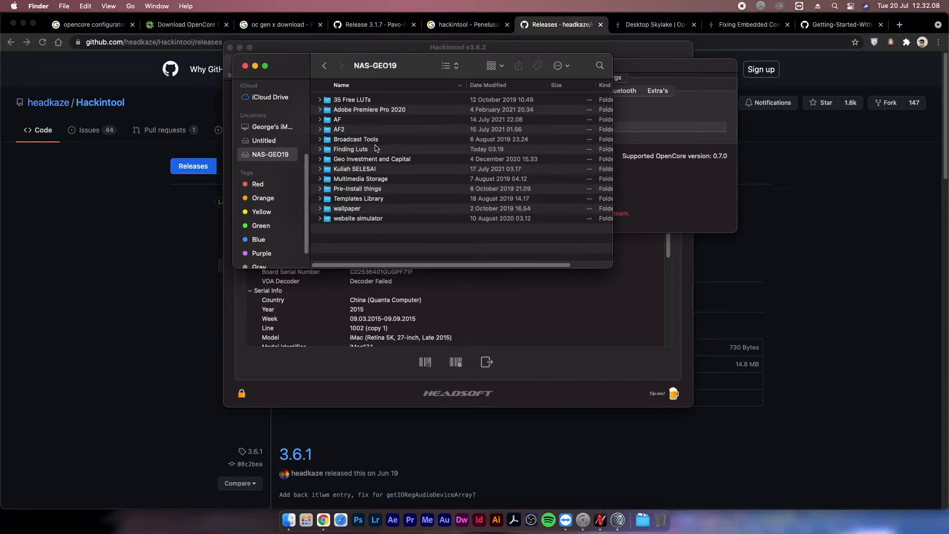
click(377, 189)
double_click(377, 189)
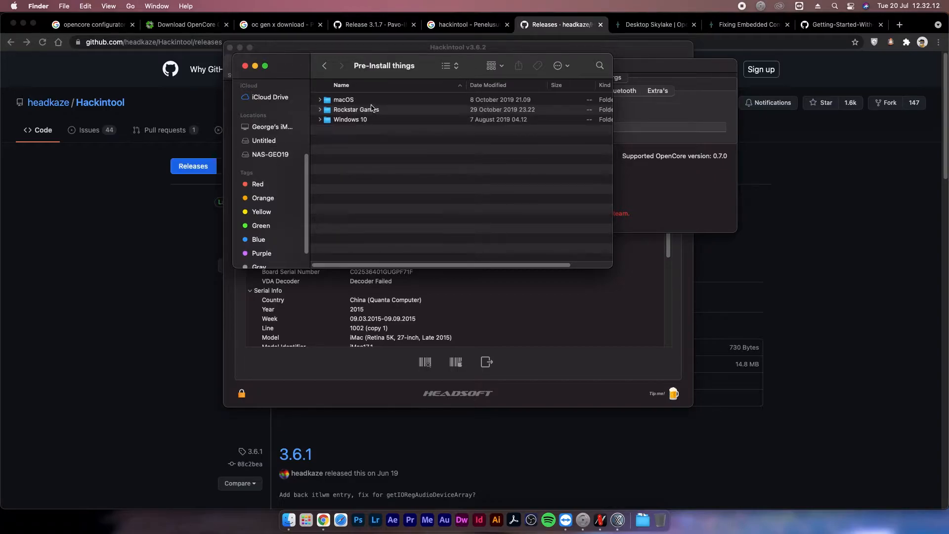
double_click(369, 100)
Step: Open config.plist from the EFI folder's CLOVER subfolder with Clover Configurator
click(368, 131)
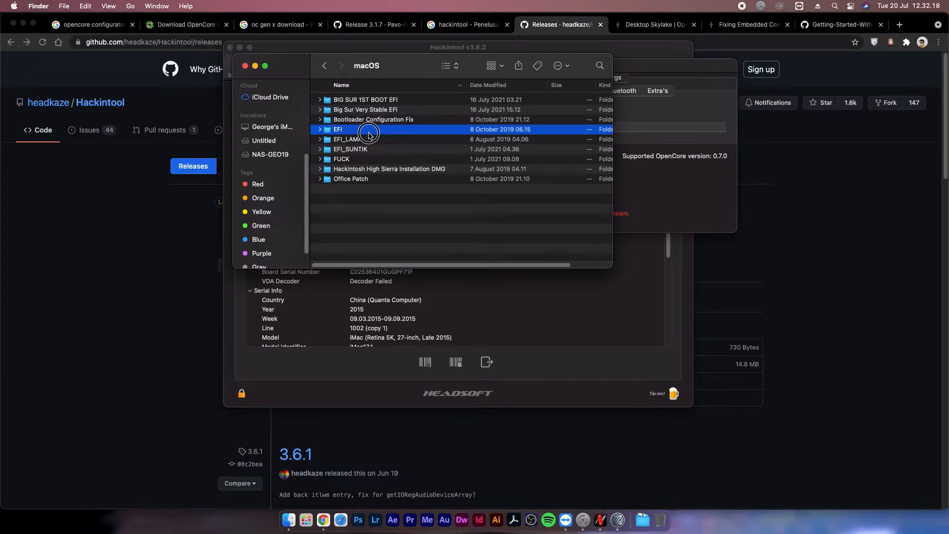
double_click(370, 129)
double_click(420, 120)
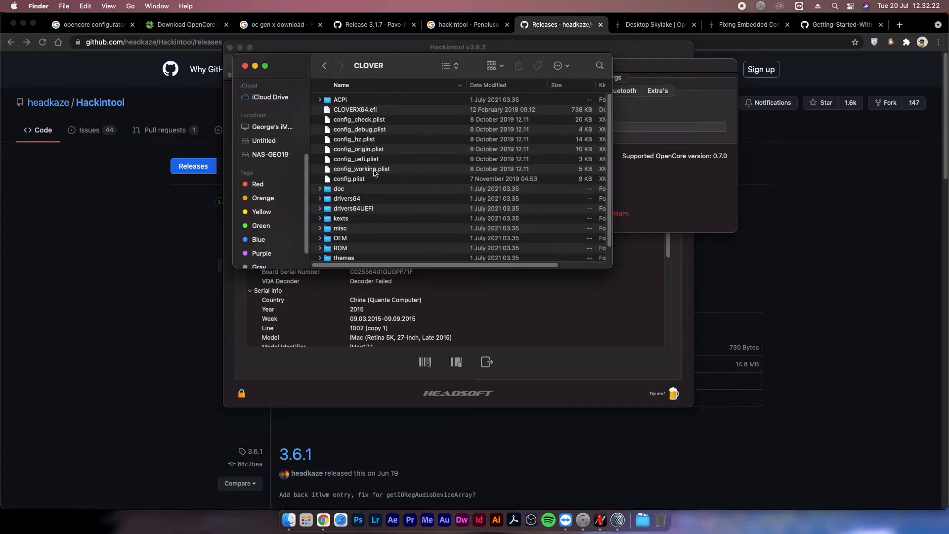
click(372, 179)
right_click(372, 179)
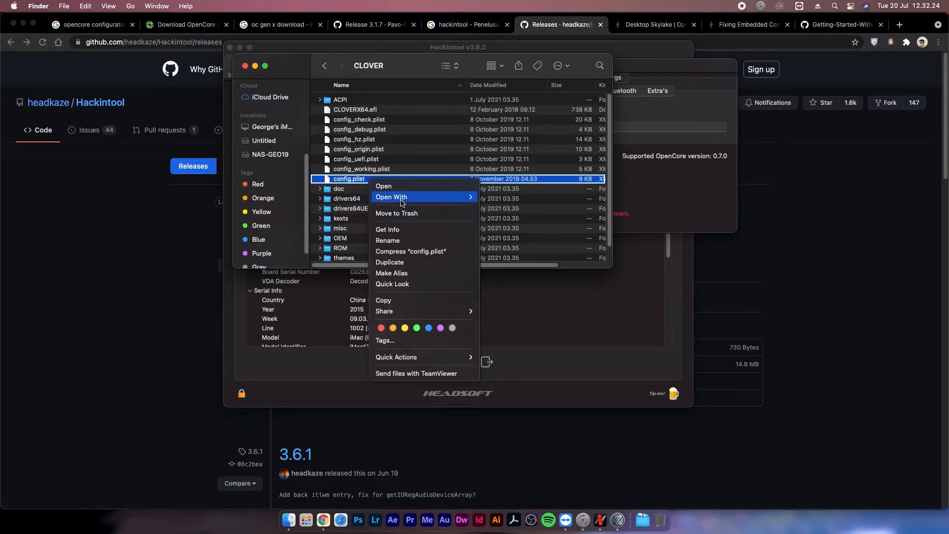
mouse_move(420, 197)
click(517, 213)
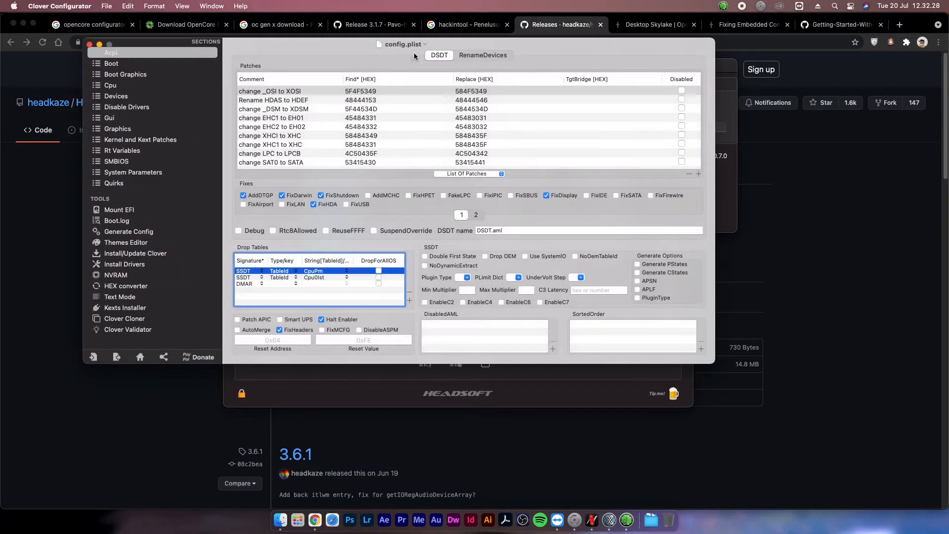
Step: Look up the audio Inject value among the device settings of config.plist, and quit Clover Configurator
drag(346, 41, 481, 37)
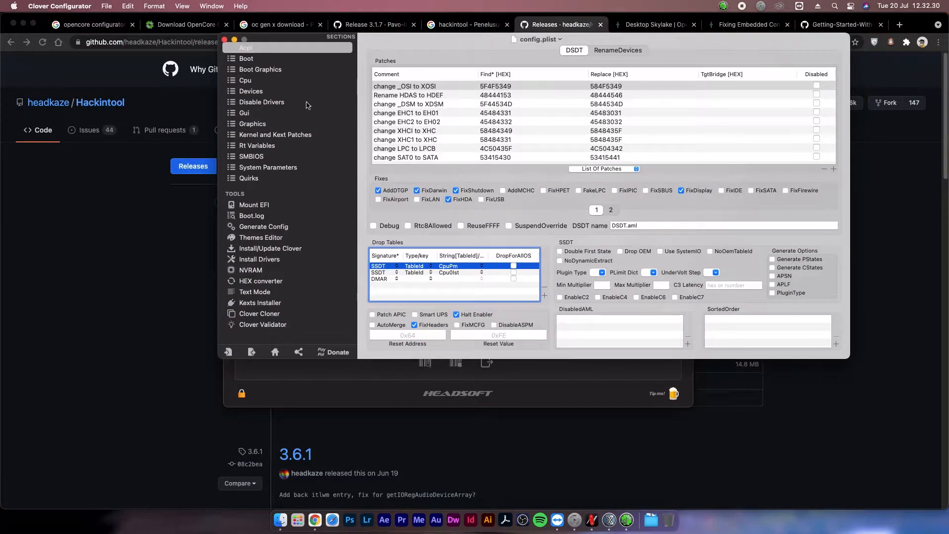
click(293, 112)
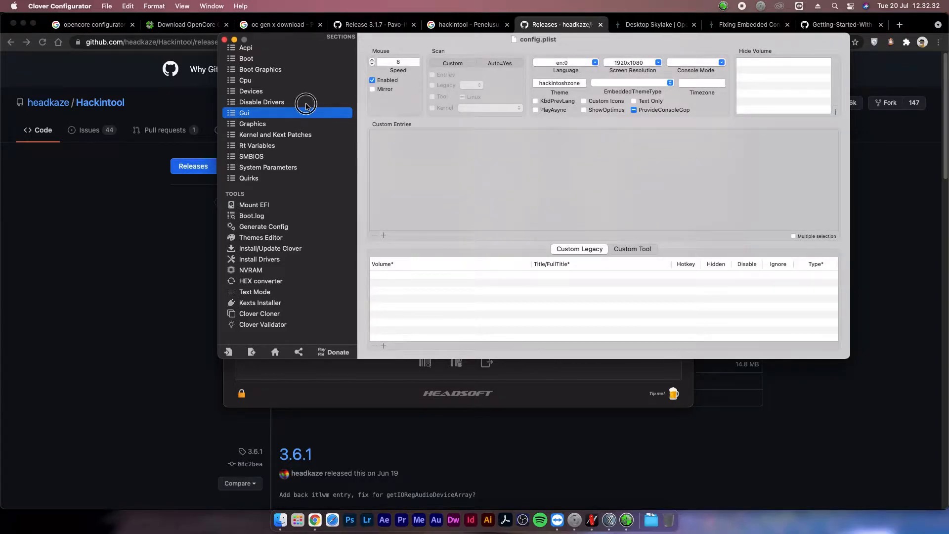
click(305, 105)
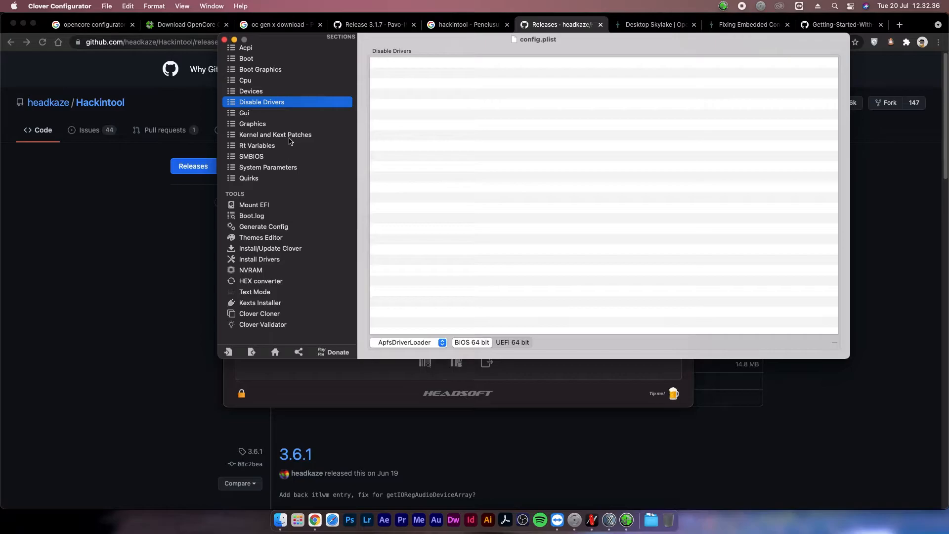
click(285, 71)
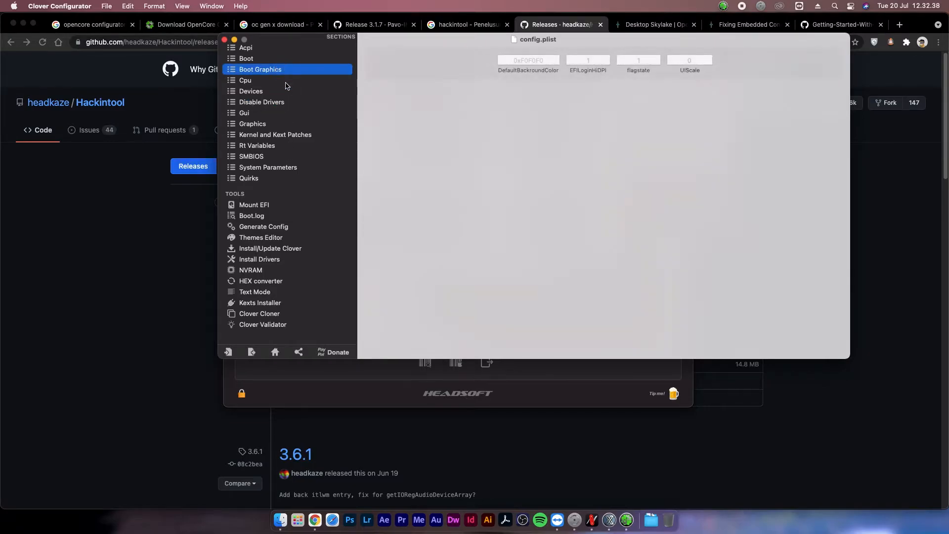
click(286, 81)
click(286, 102)
click(286, 92)
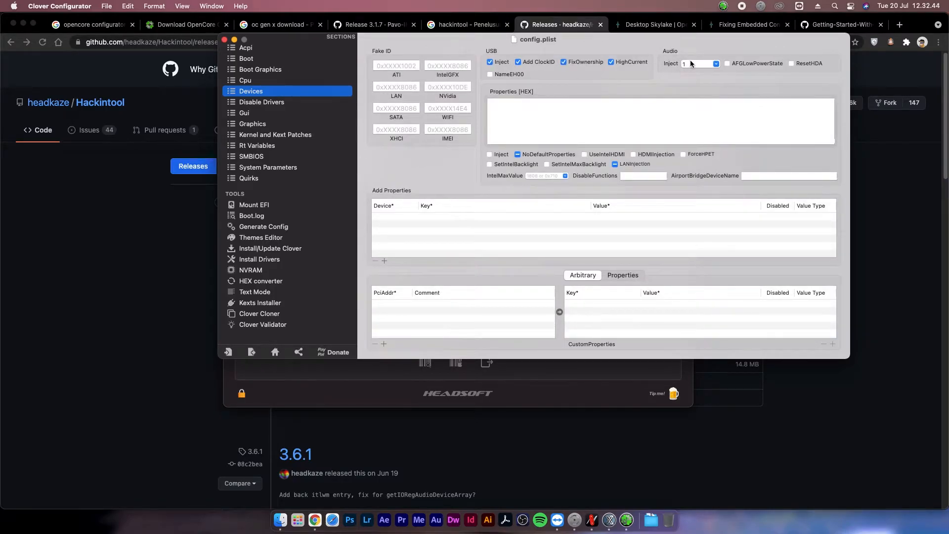
click(687, 65)
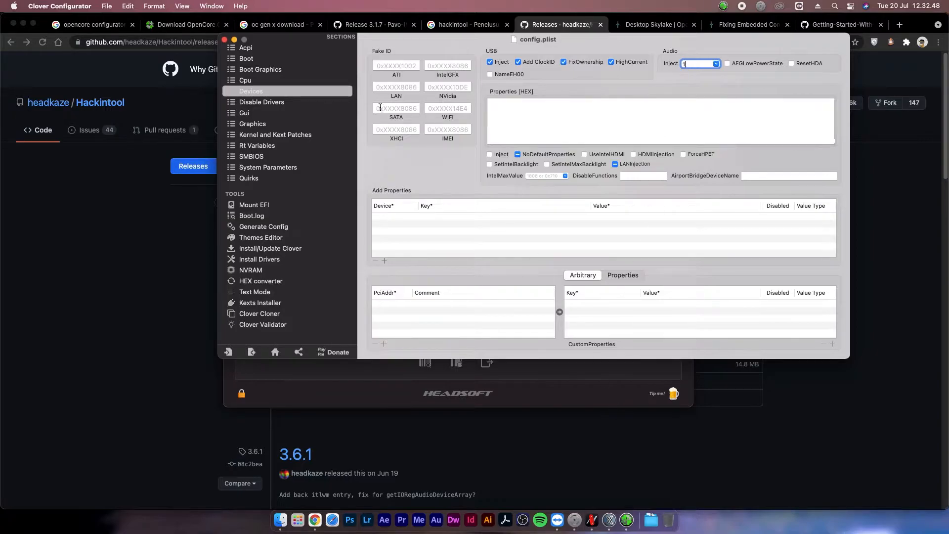
click(50, 6)
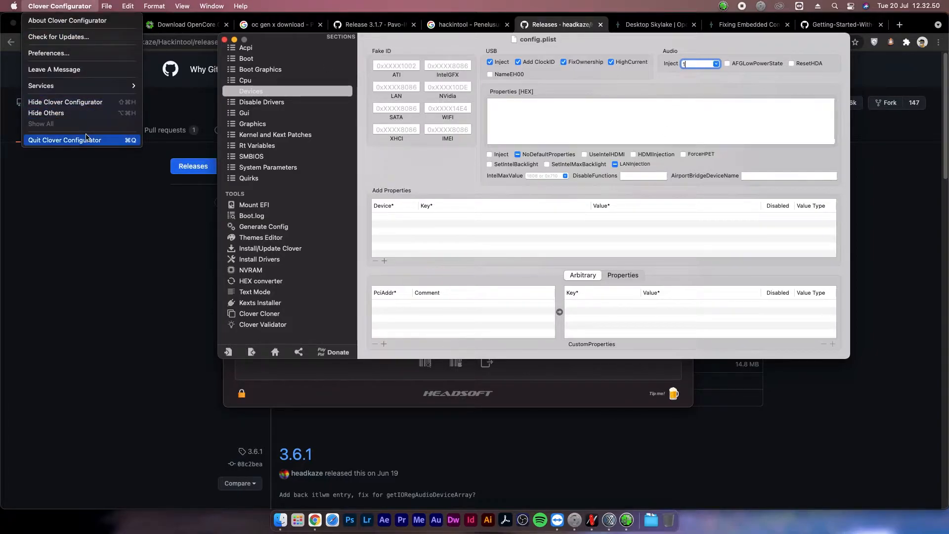
click(84, 131)
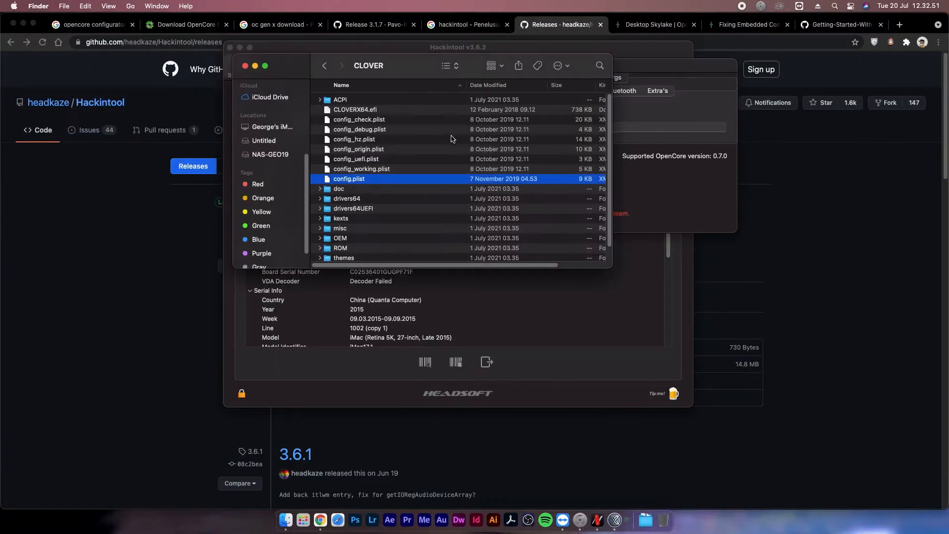
Step: Return to OC Gen-X, complete the AppleALC boot arguments as alcid=1, and enable the IntelMausi Ethernet kext
click(694, 129)
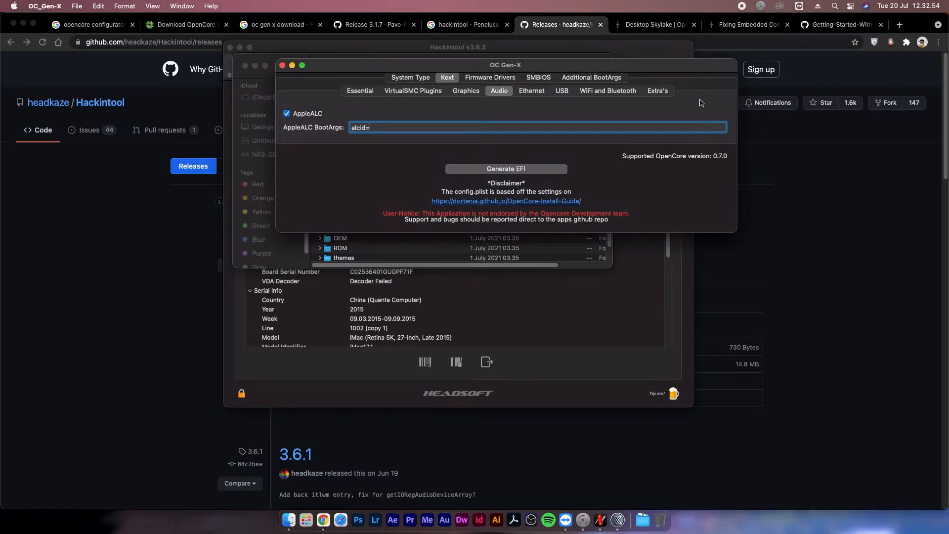
text(1)
click(529, 93)
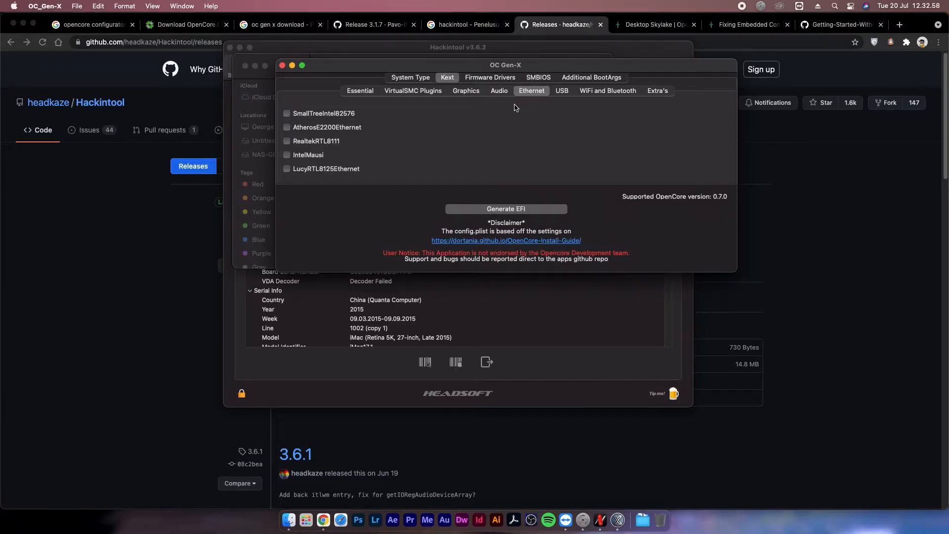
click(313, 157)
Step: Enable the USBInjectAll kext and BrcmPatchRAM3 for 10.14+ paired with BrcmBluetoothInjector
click(563, 92)
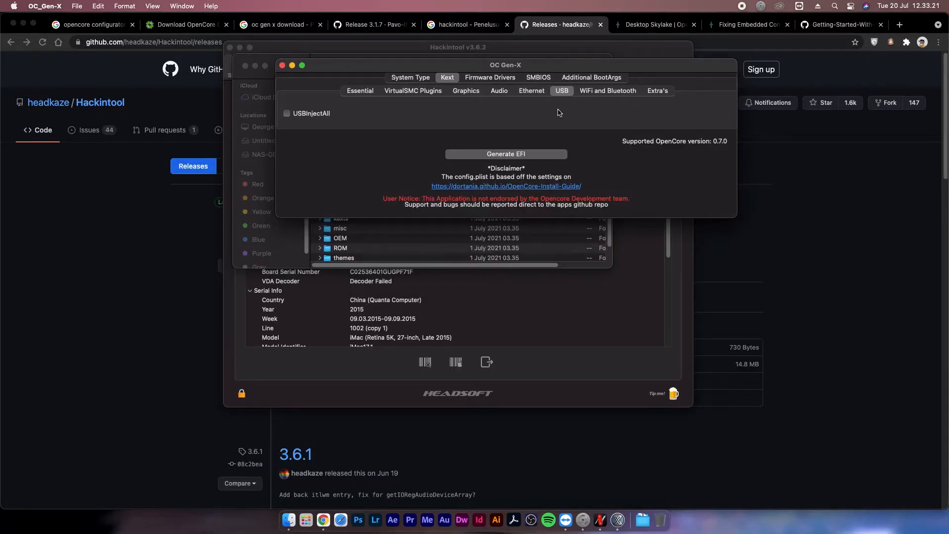
click(326, 115)
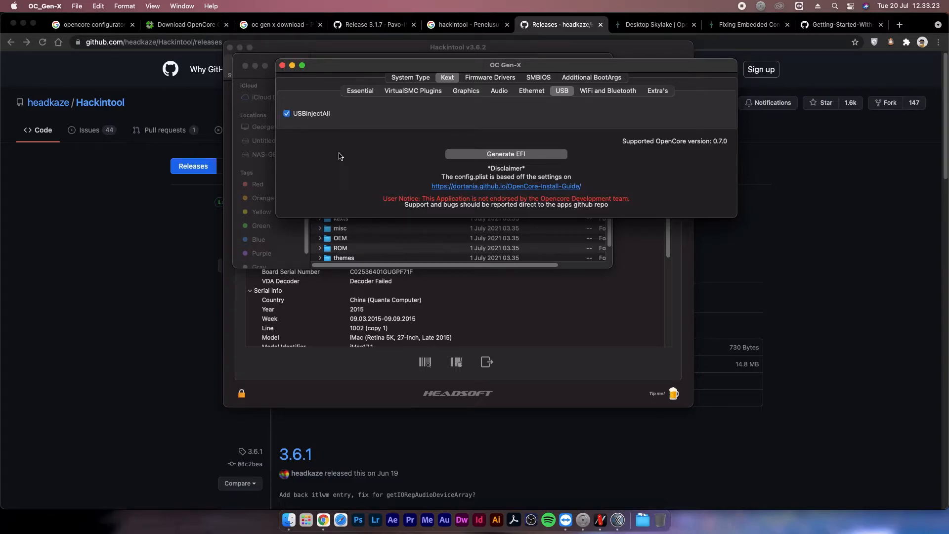
click(593, 95)
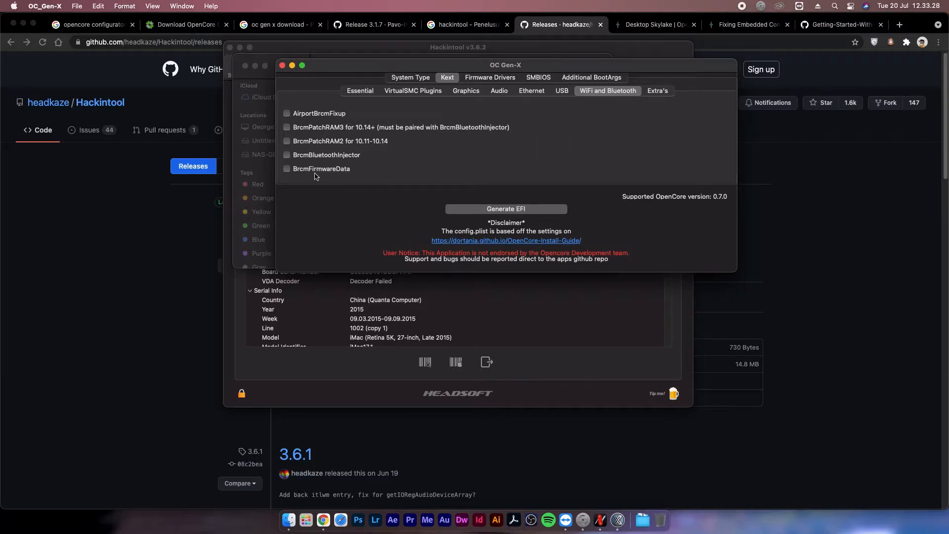
click(503, 129)
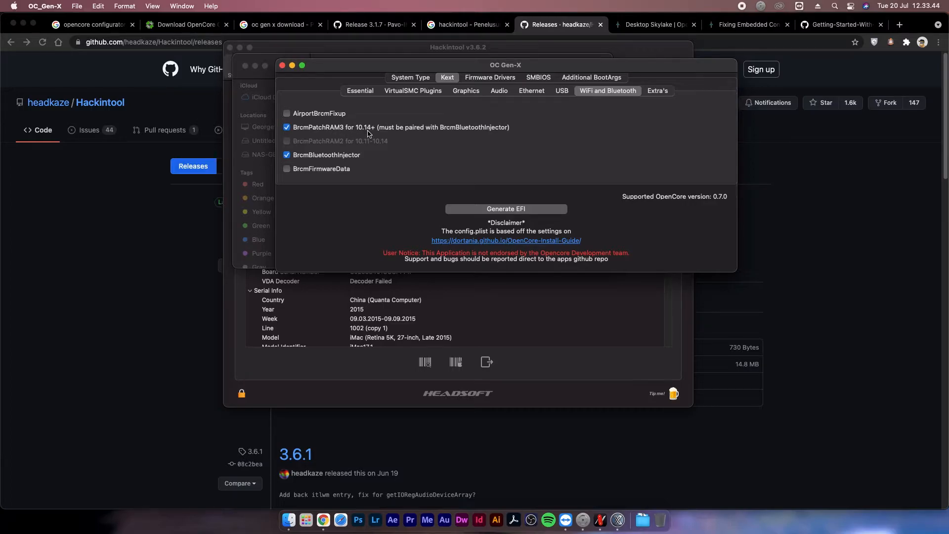
Step: Leave the extra kexts off and choose iMac17,1 as the SMBIOS system model
click(665, 91)
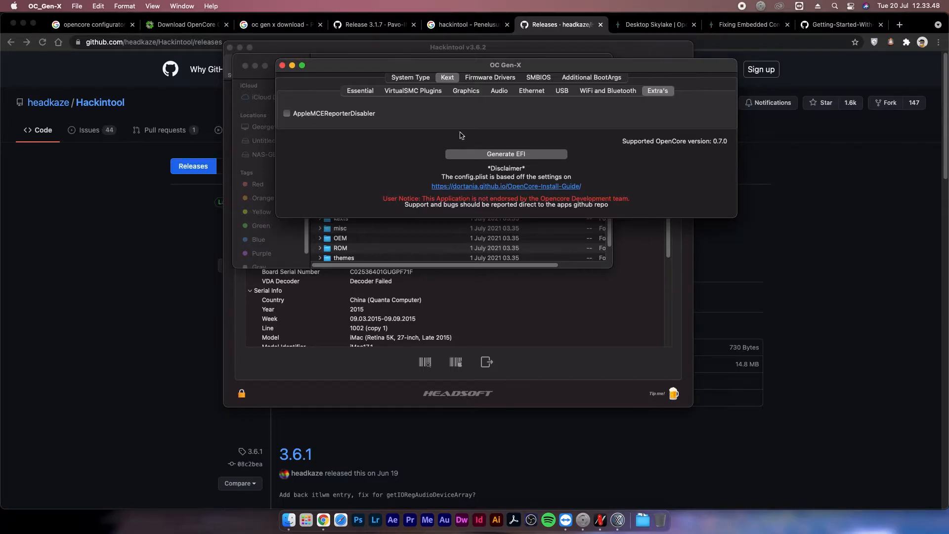
click(571, 80)
click(530, 81)
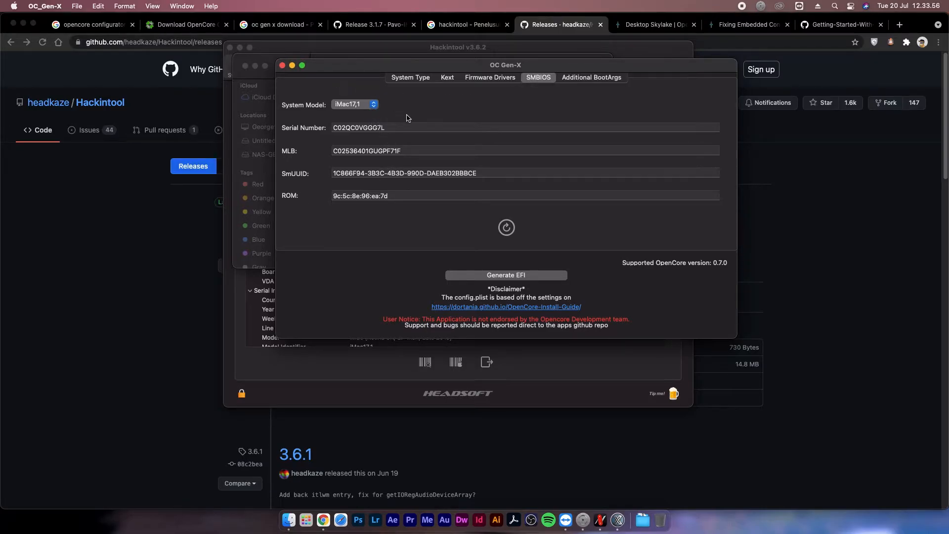
click(354, 104)
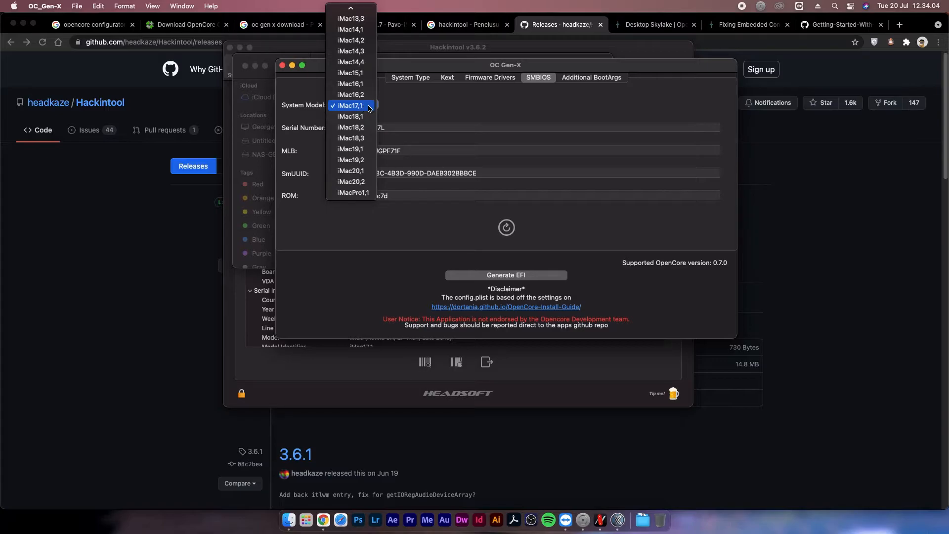
click(368, 106)
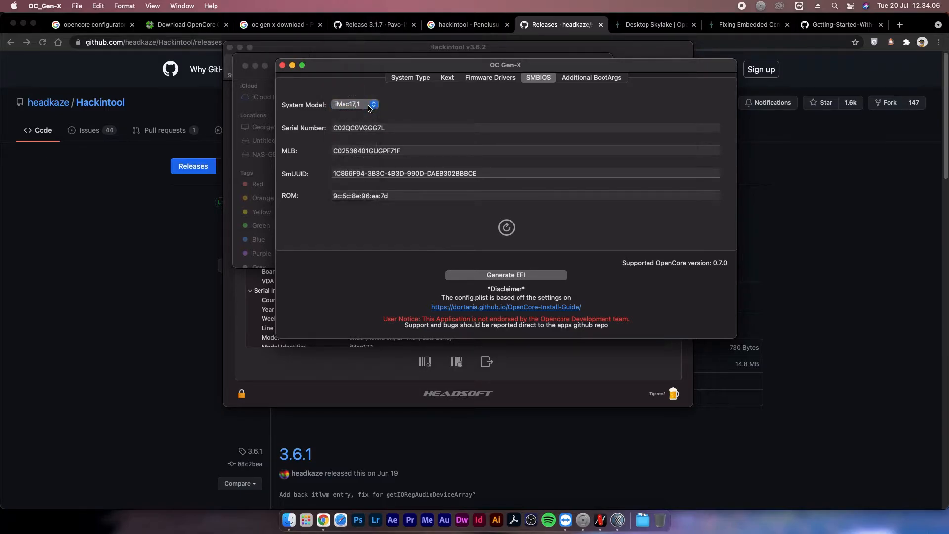
Step: Review the UEFI and legacy firmware drivers, and recheck the essential, VirtualSMC and graphics kext selections
click(494, 78)
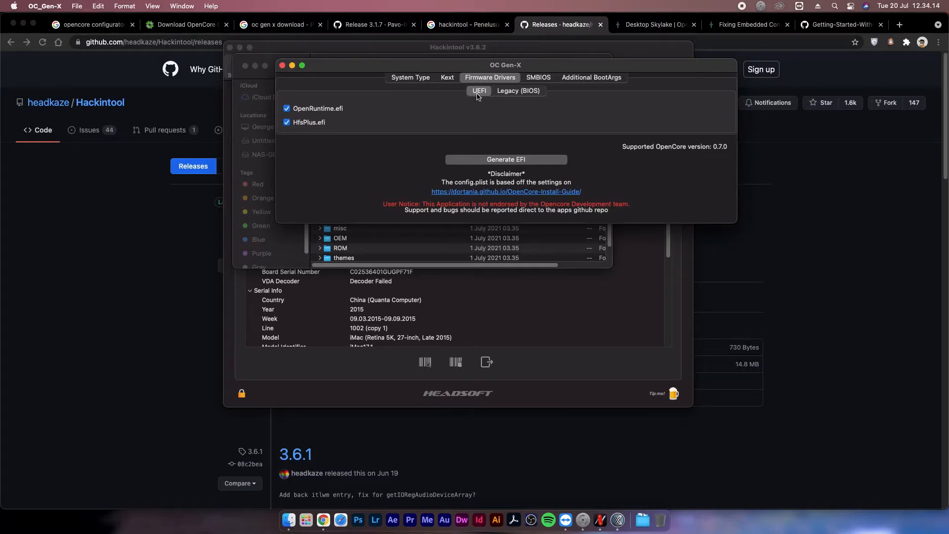
click(514, 92)
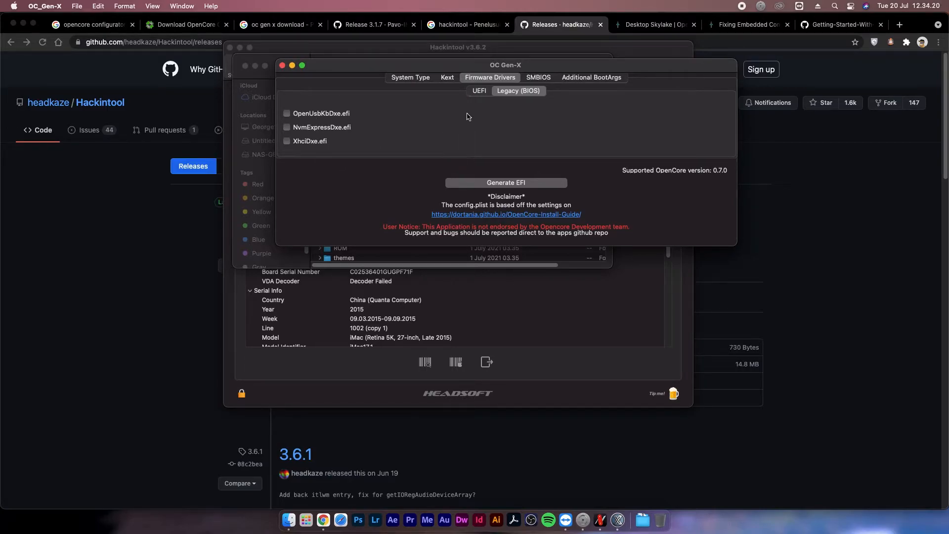
click(479, 92)
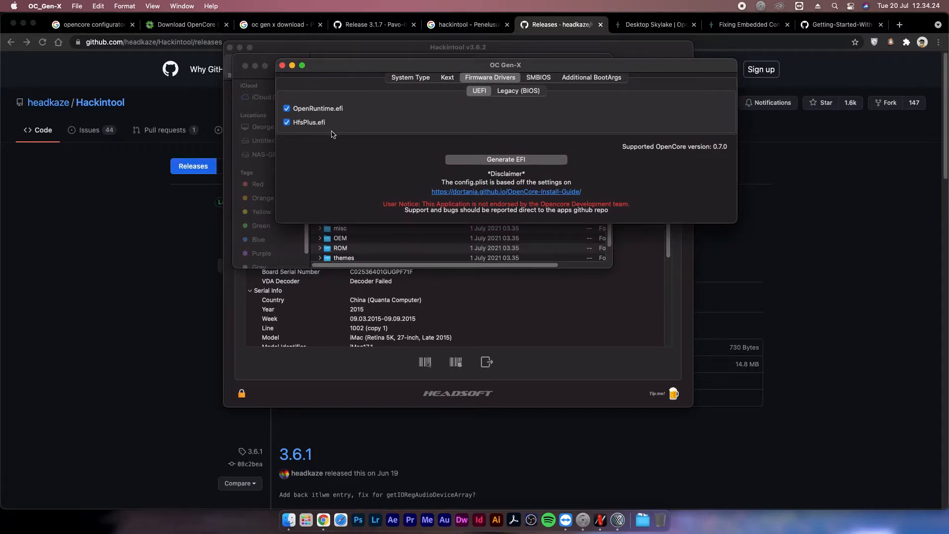
click(453, 79)
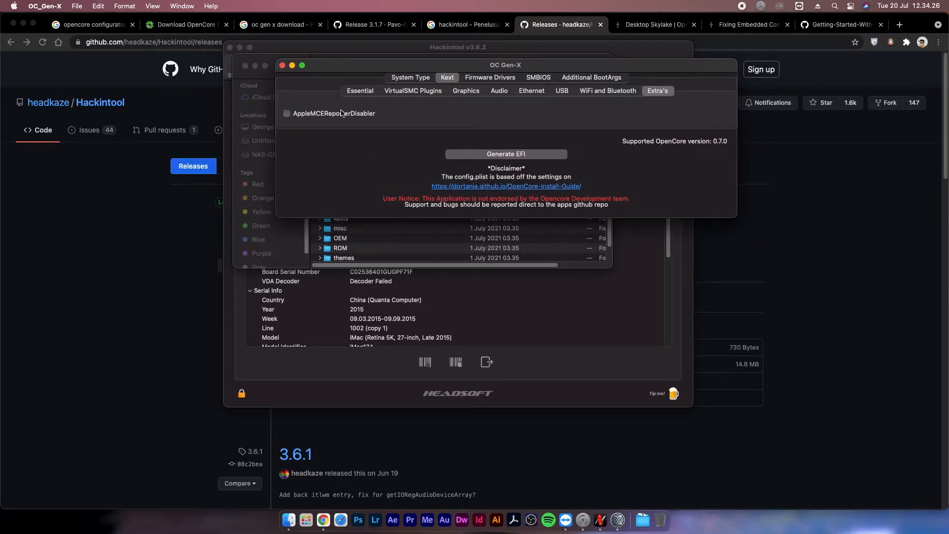
click(366, 94)
click(405, 93)
click(463, 92)
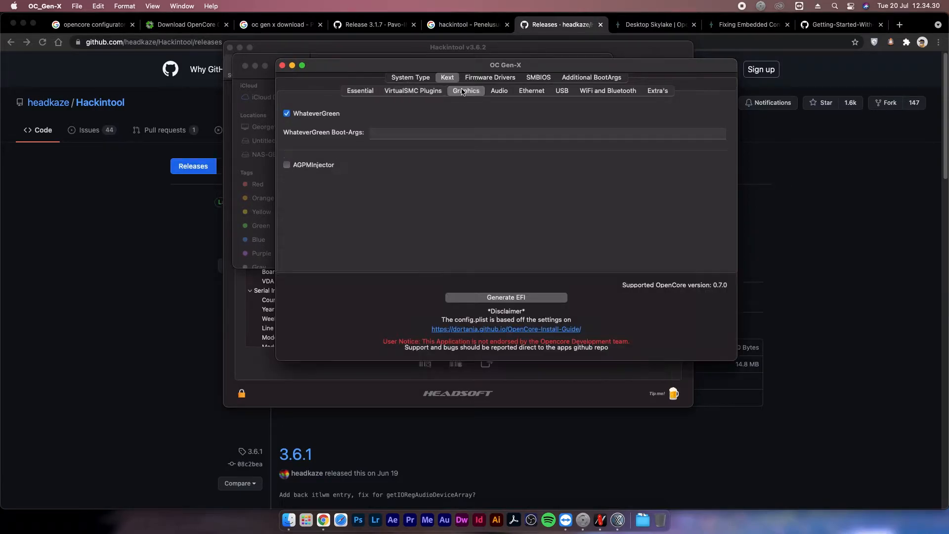
Step: Recheck the audio, Ethernet, USB, WiFi and Bluetooth, and extra kext selections, and generate the EFI
click(508, 93)
click(447, 125)
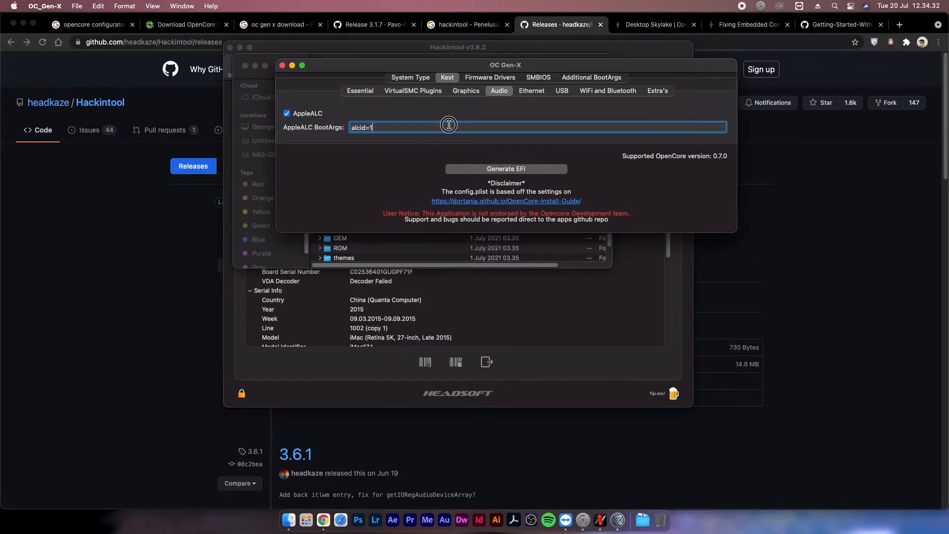
click(526, 93)
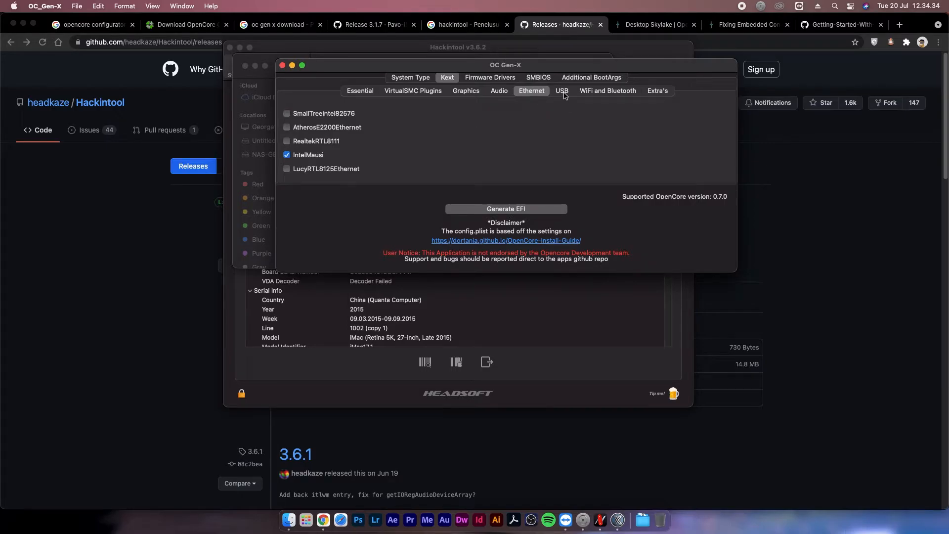
click(565, 93)
click(599, 94)
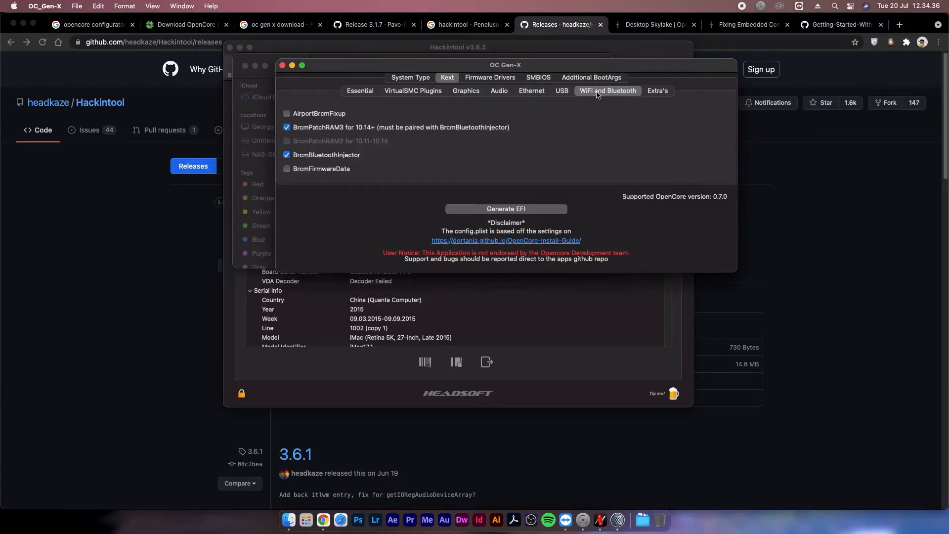
click(649, 92)
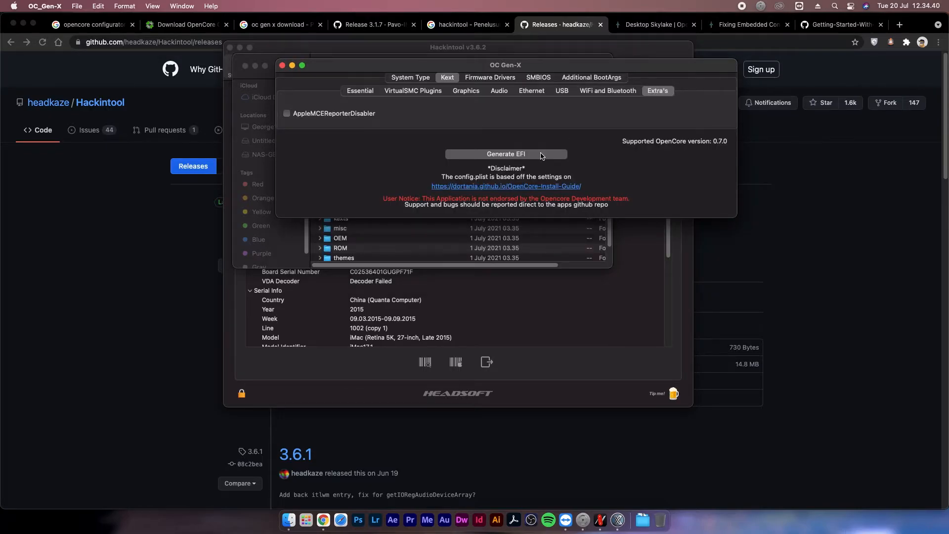
click(541, 155)
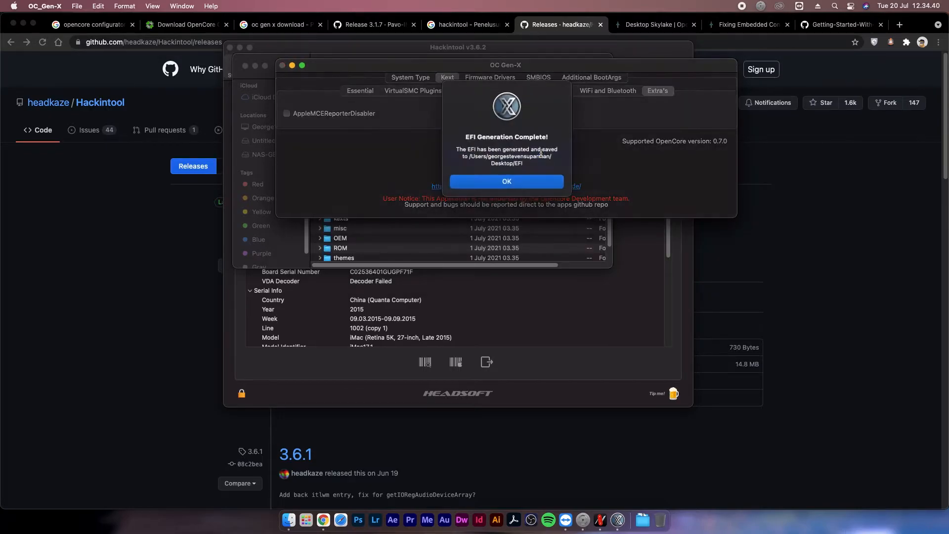
click(528, 181)
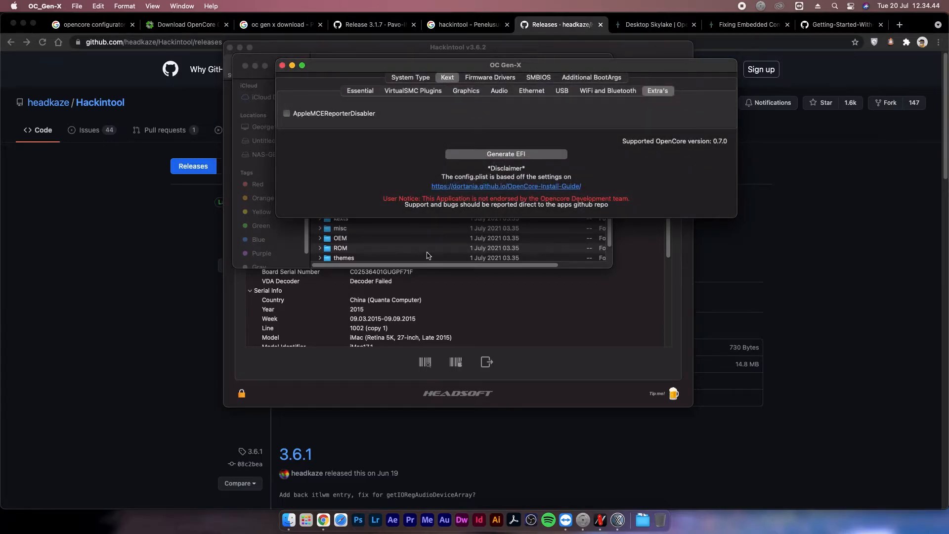
Step: Locate config.plist in the OC folder of the generated EFI on the Desktop and open it with OpenCore Configurator
click(364, 237)
scroll(263, 143, up, 5)
click(258, 117)
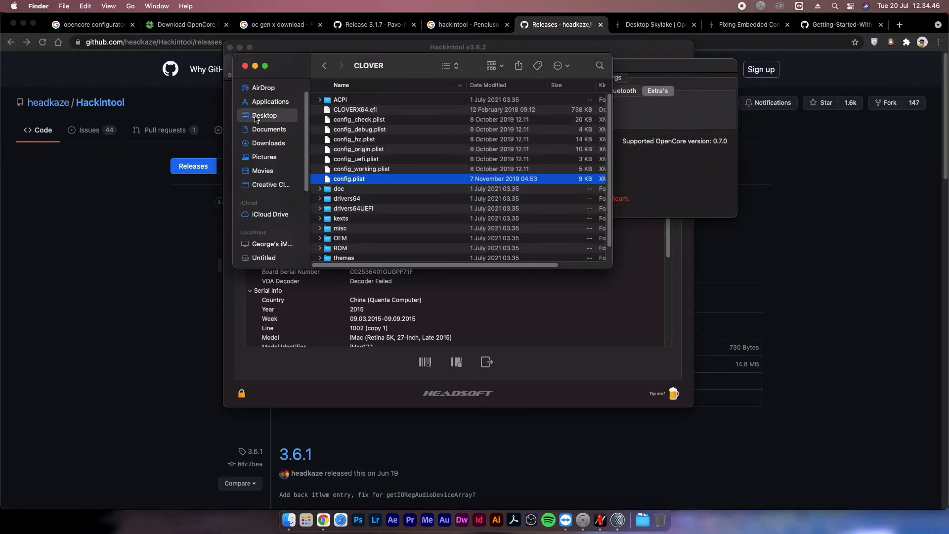
click(386, 102)
double_click(386, 101)
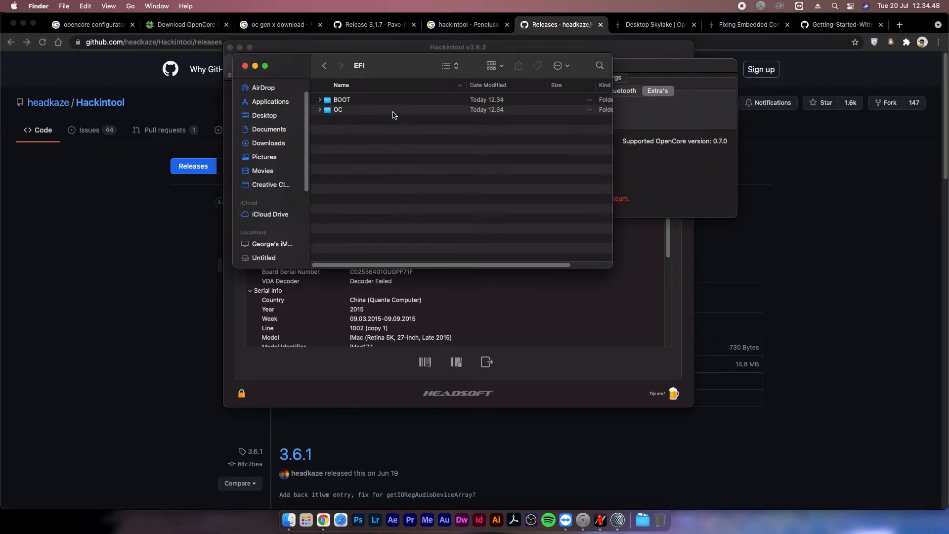
double_click(368, 109)
click(367, 110)
right_click(368, 109)
mouse_move(375, 127)
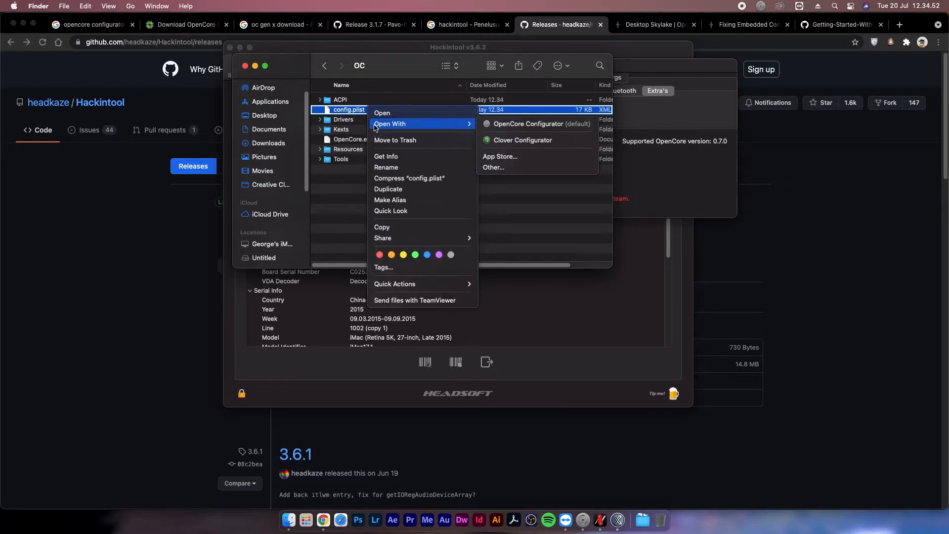
click(491, 130)
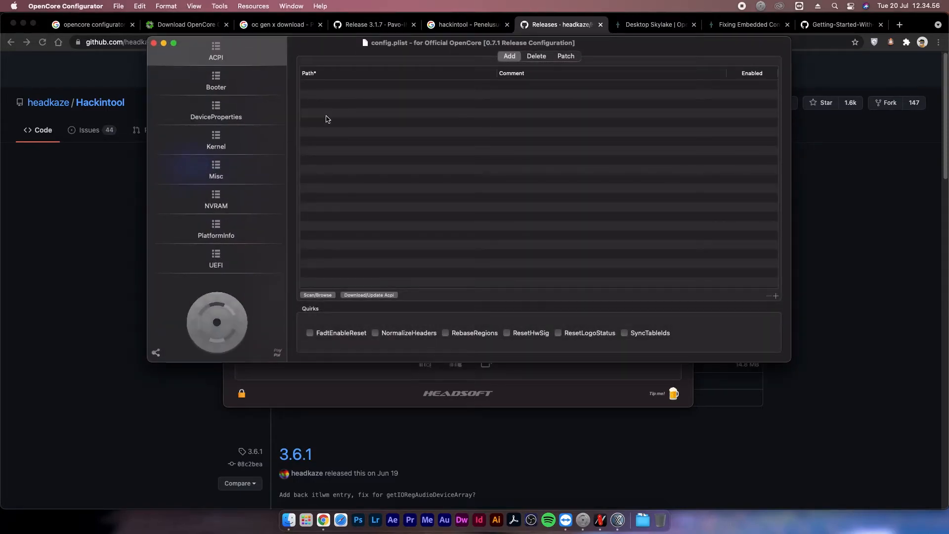
Step: Add the first kernel patch "Prevent Apple I2C kexts from attaching to I2C controllers, credit CoolStar" to config.plist
click(250, 143)
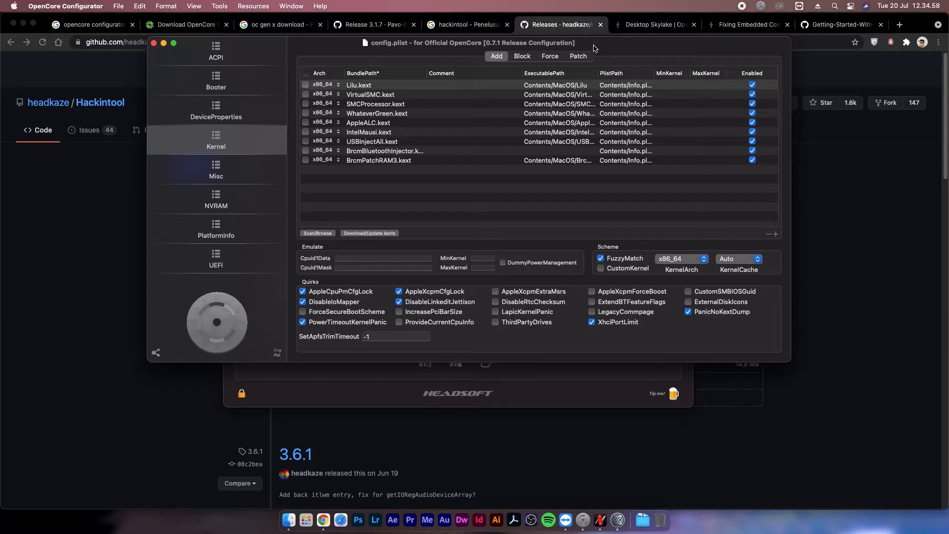
click(578, 58)
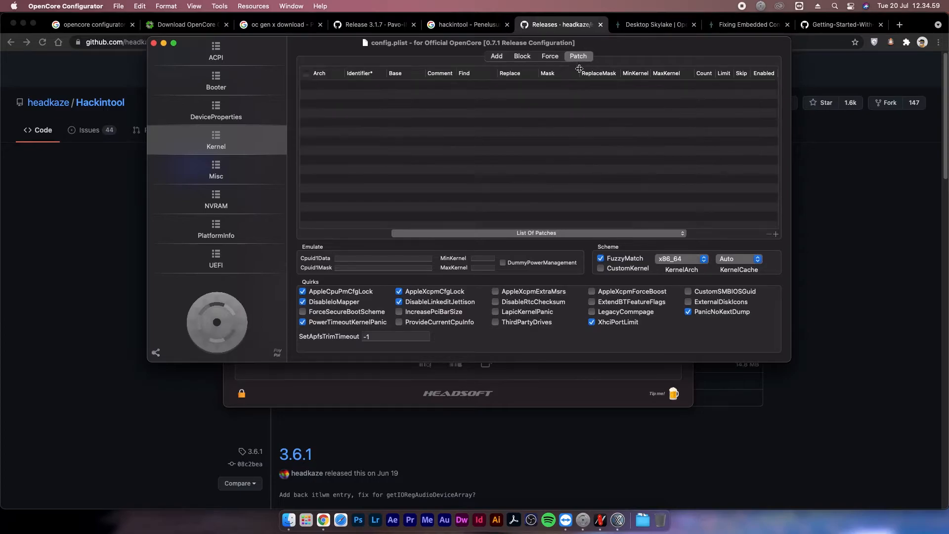
click(603, 233)
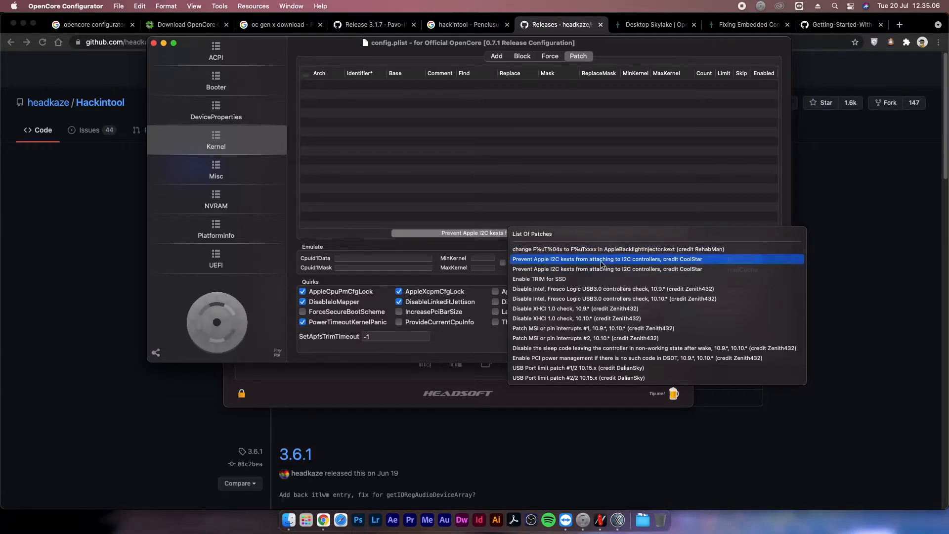
click(598, 260)
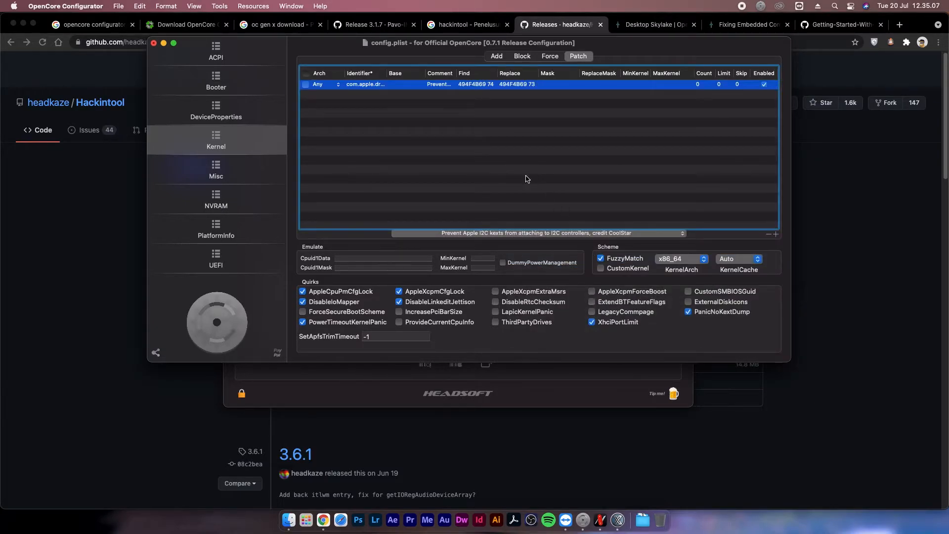
Step: Look through the DeviceProperties, Booter and Misc sections of config.plist
click(224, 116)
click(235, 92)
click(229, 115)
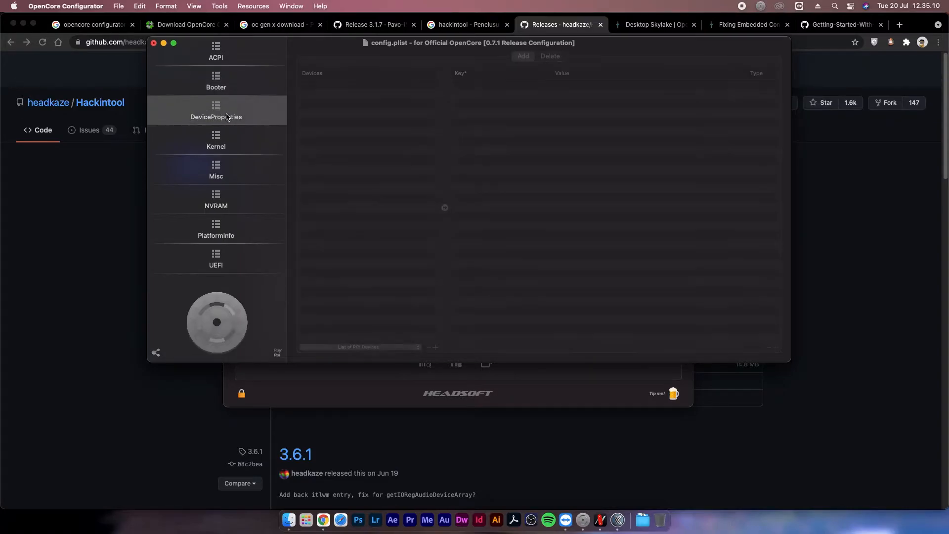
click(230, 171)
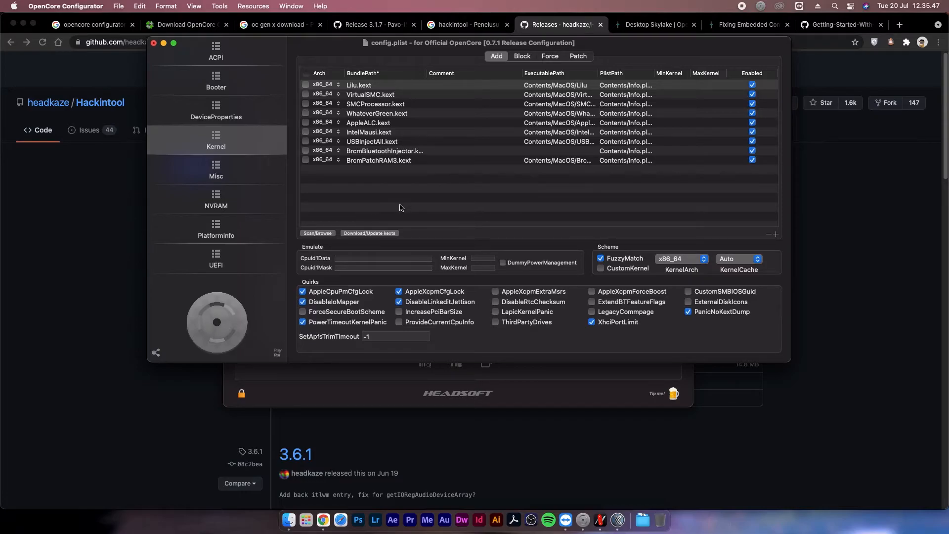
Step: Browse the downloadable kexts in the Kexts Installer for the Kernel section, and close the installer without downloading any
click(388, 234)
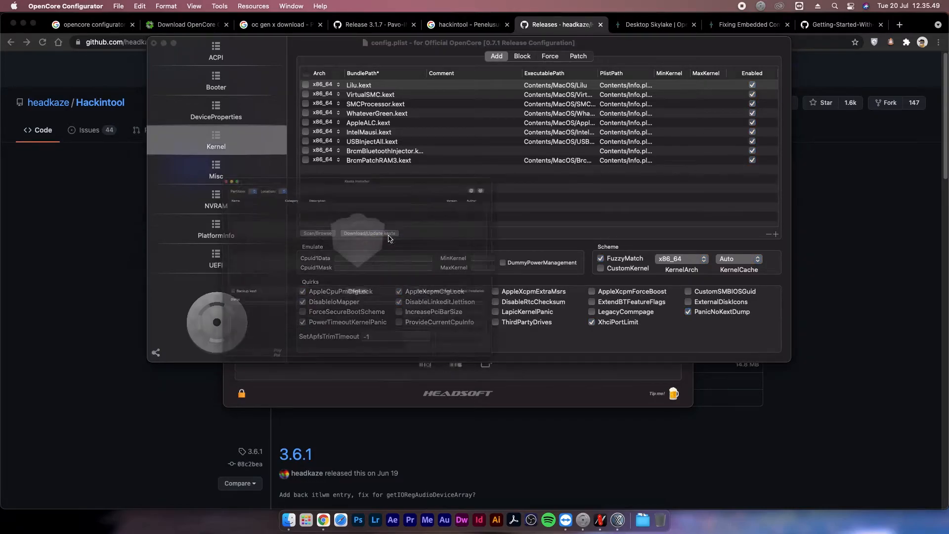
drag(472, 108, 600, 38)
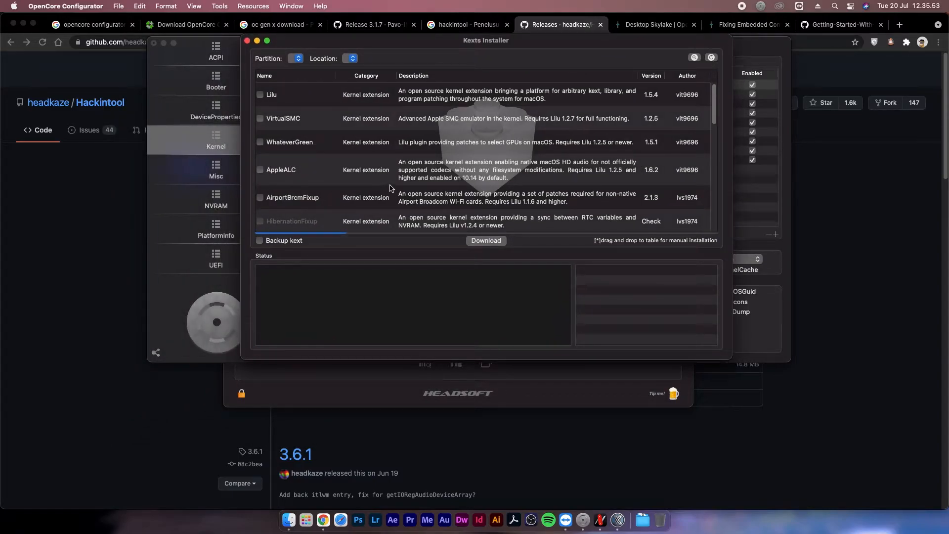
scroll(410, 113, down, 15)
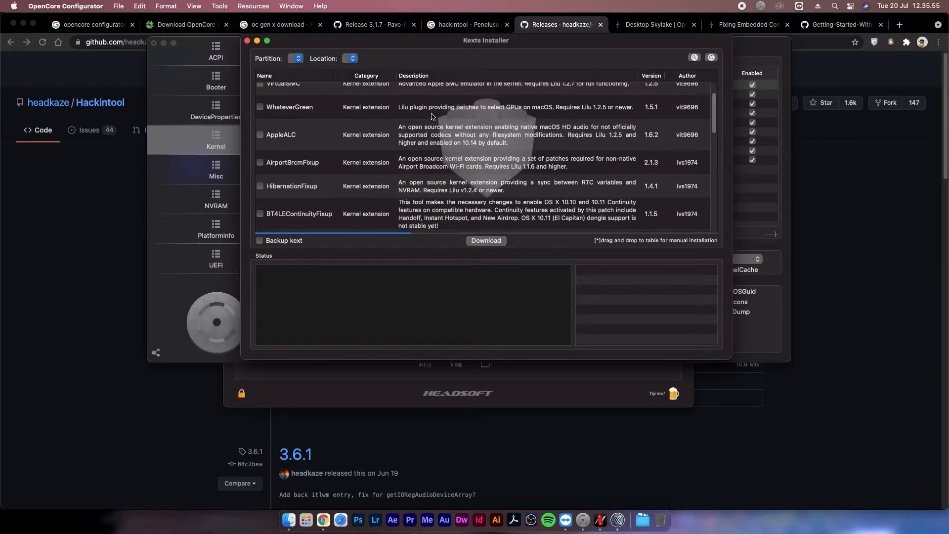
scroll(431, 118, up, 10)
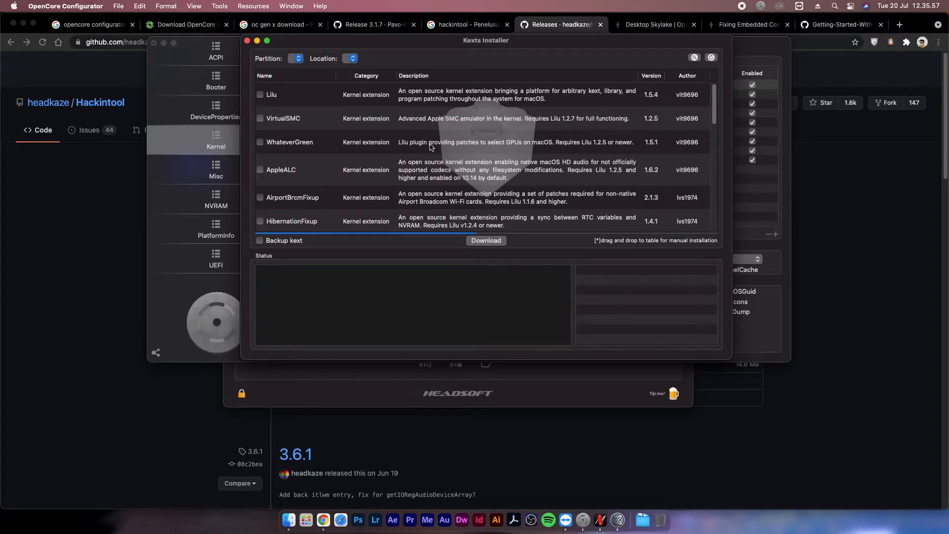
scroll(531, 132, down, 10)
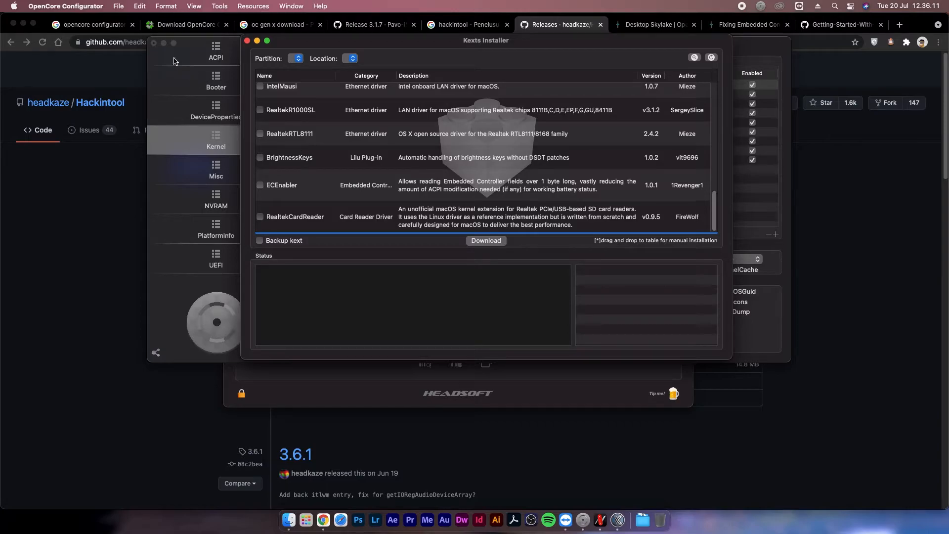
click(248, 41)
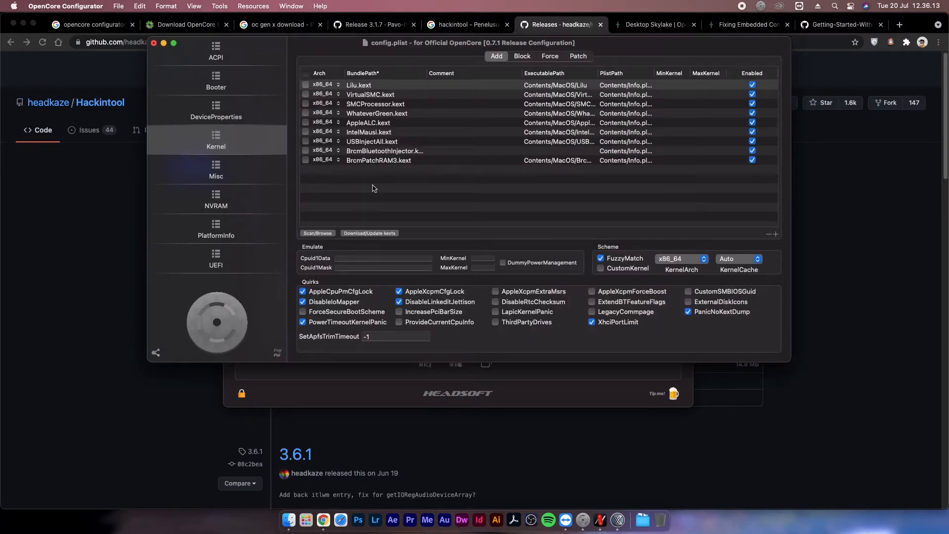
Step: Recheck the kernel patch list and the other configuration sections, and save config.plist
drag(257, 164, 579, 52)
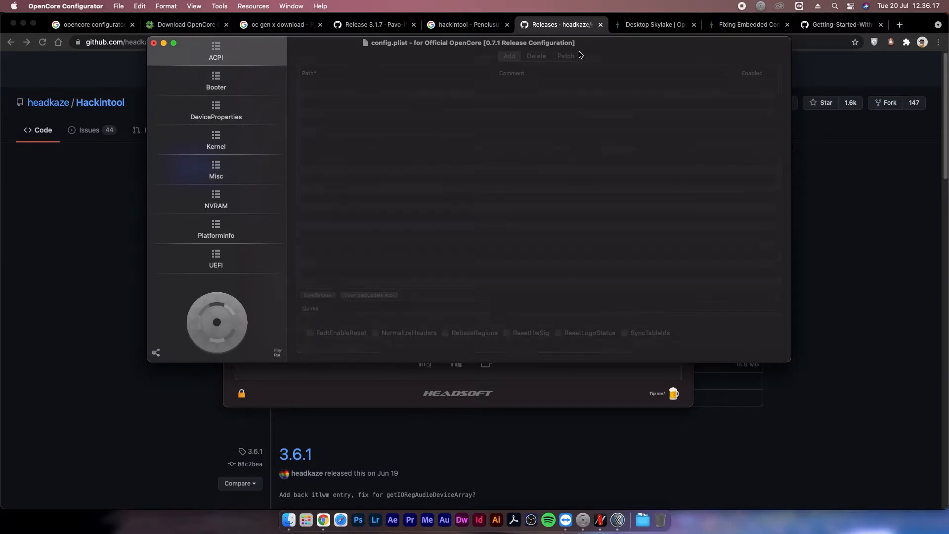
click(248, 144)
click(579, 56)
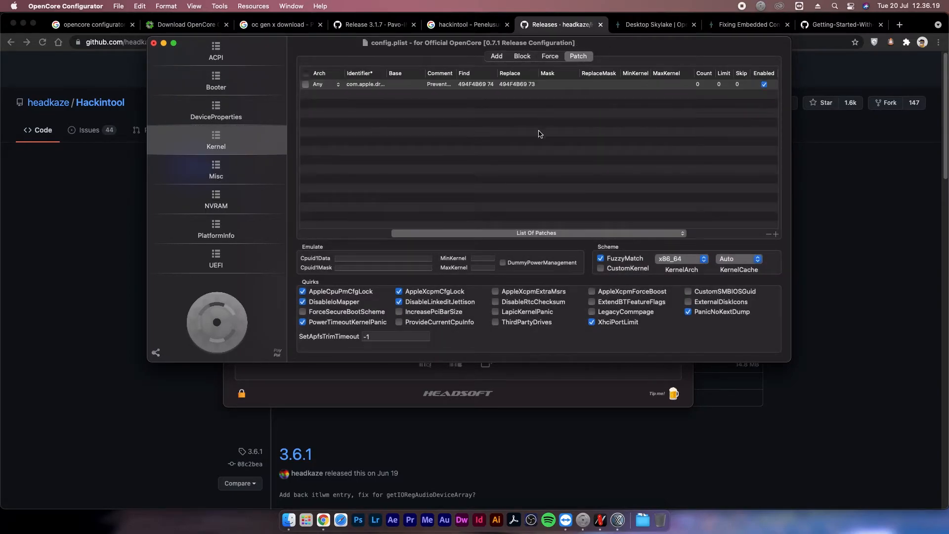
click(226, 115)
click(233, 166)
click(250, 207)
click(265, 70)
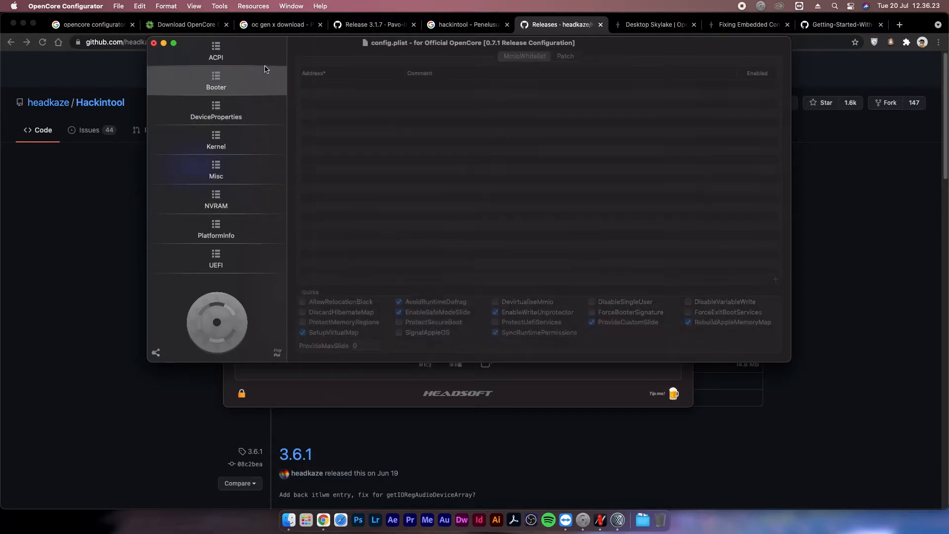
click(260, 55)
click(118, 6)
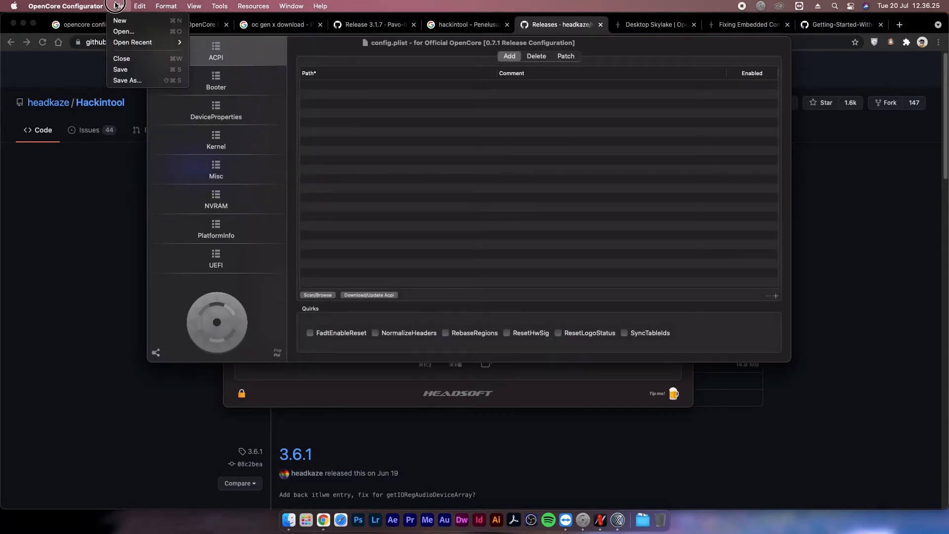
click(139, 69)
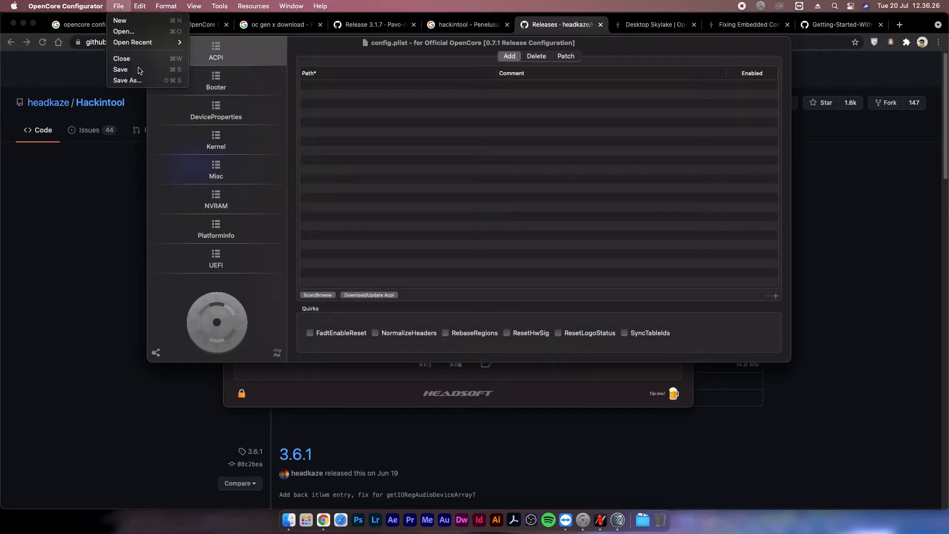
Step: View the Config Checker with SkyLake kept as the CPU family, and close it
click(220, 6)
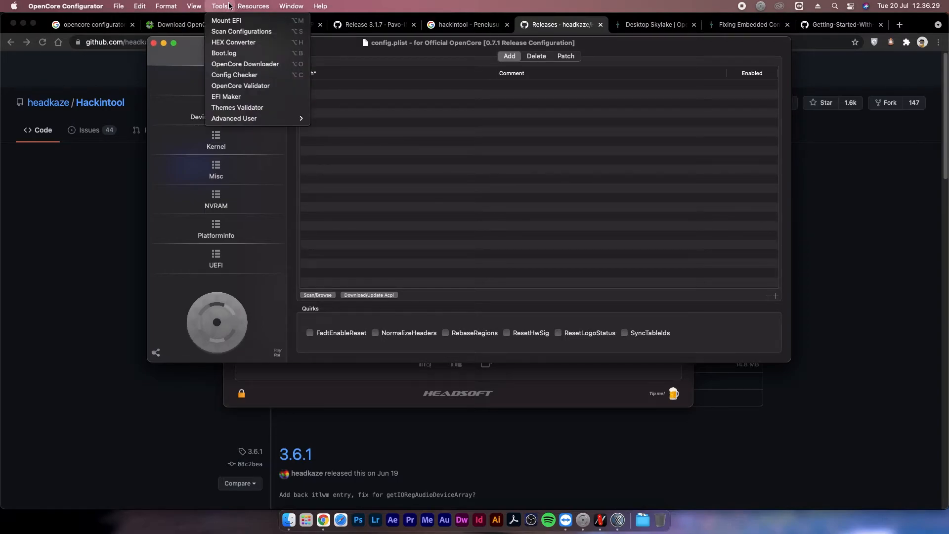
click(295, 77)
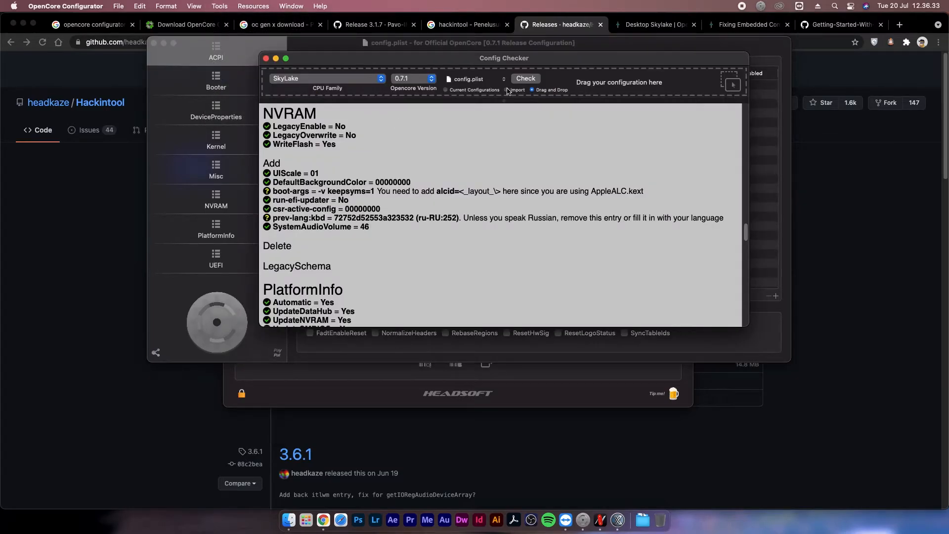
click(338, 78)
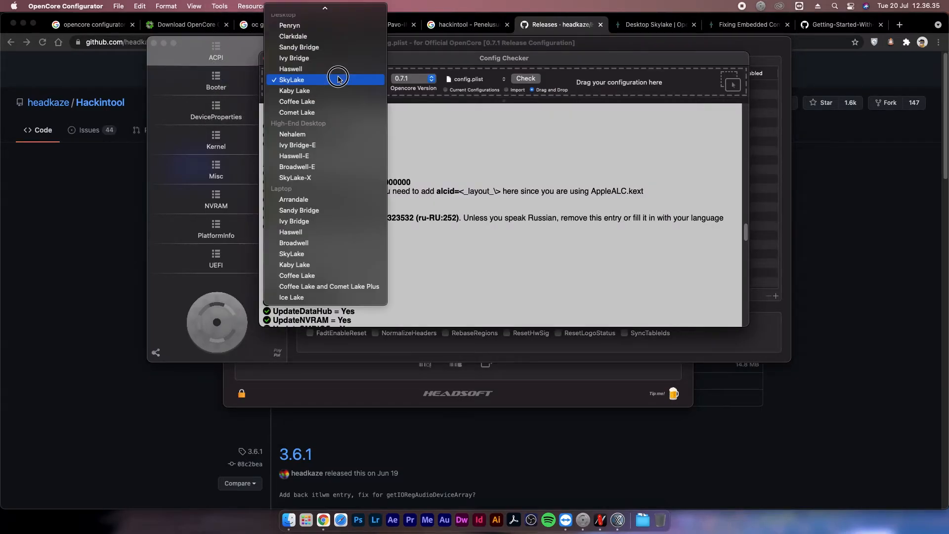
click(338, 80)
click(265, 58)
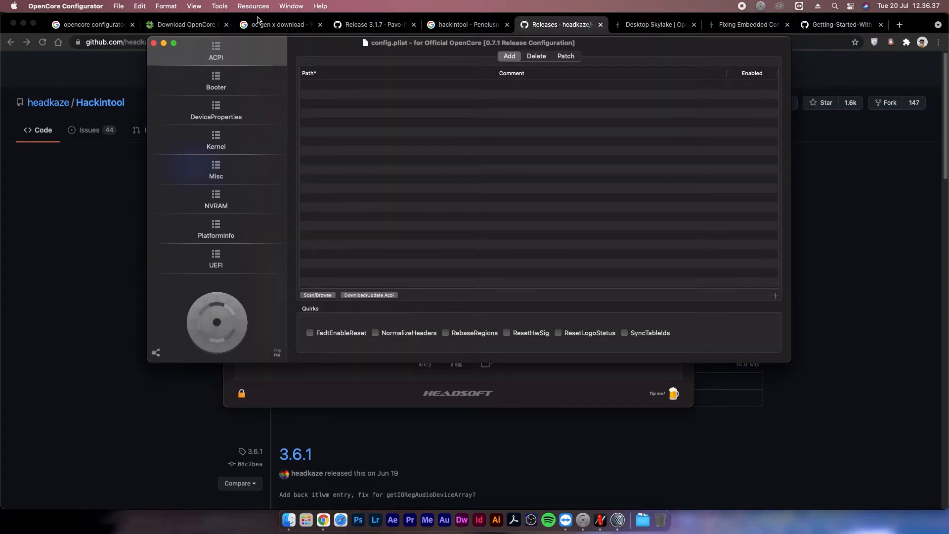
Step: Reopen the Config Checker and check the CPU family list, keeping the desktop SkyLake entry
click(220, 6)
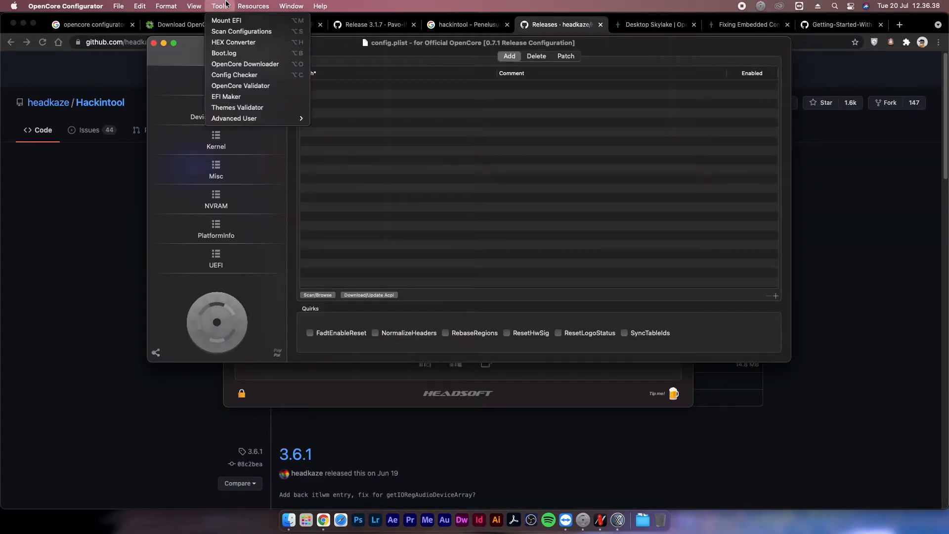
click(252, 76)
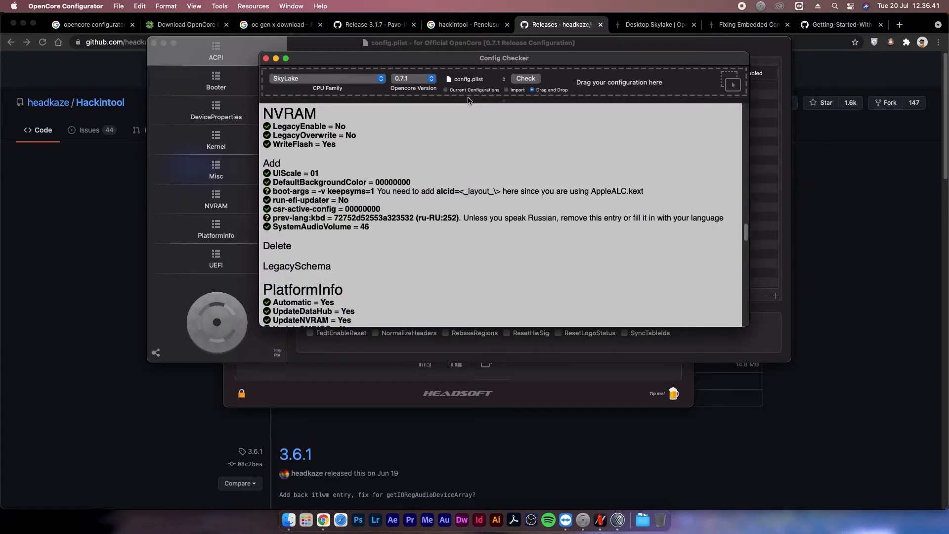
drag(584, 58, 543, 49)
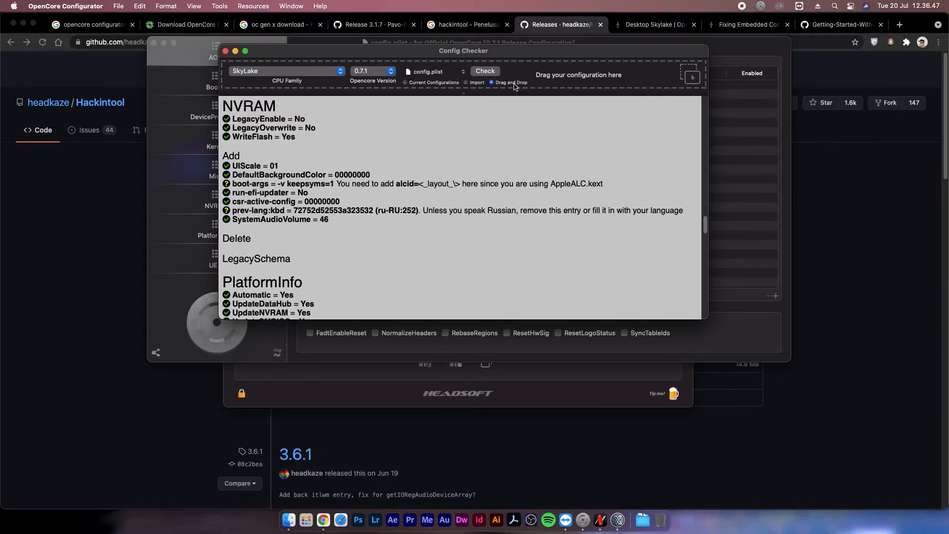
click(318, 72)
click(319, 72)
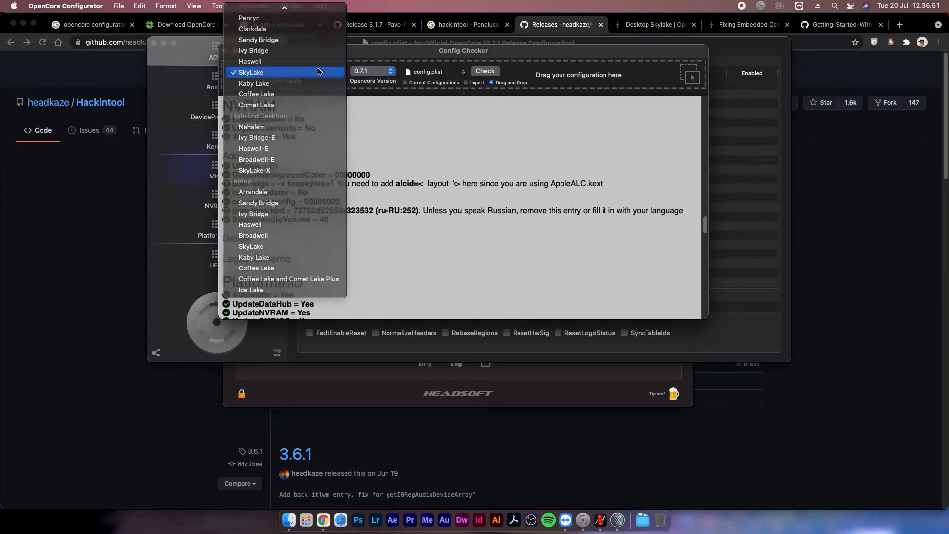
Step: Load config.plist from the EFI's OC folder into the Config Checker, run the check and review the ACPI results
click(287, 520)
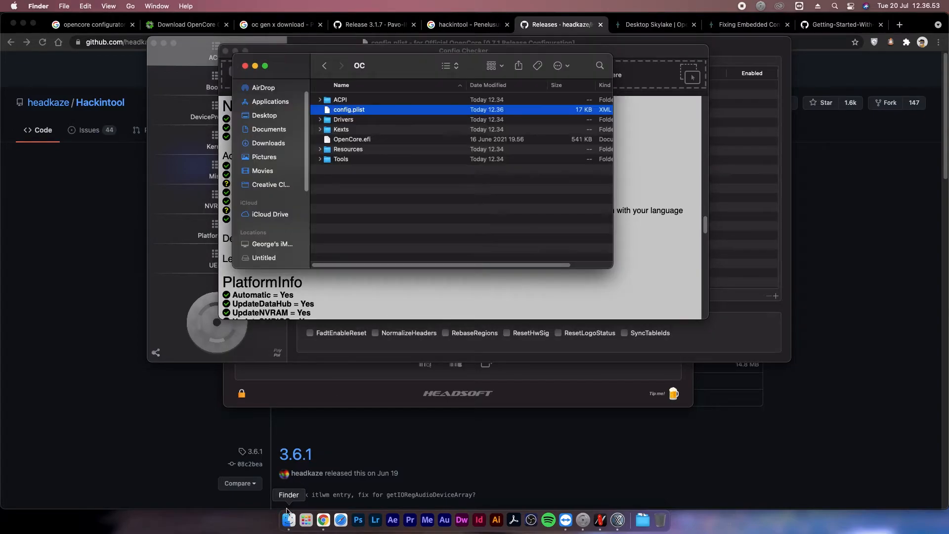
drag(533, 111, 676, 71)
click(485, 71)
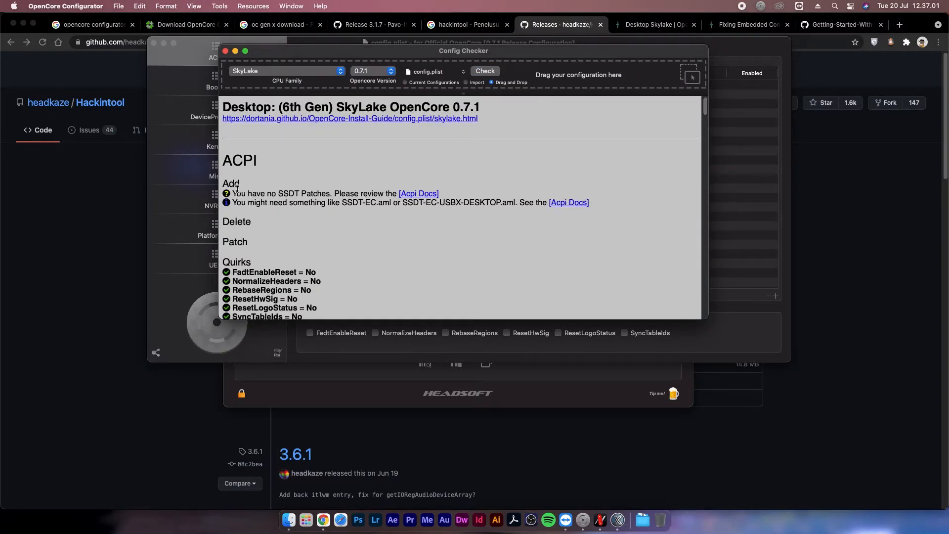
scroll(273, 177, down, 2)
scroll(308, 174, down, 1)
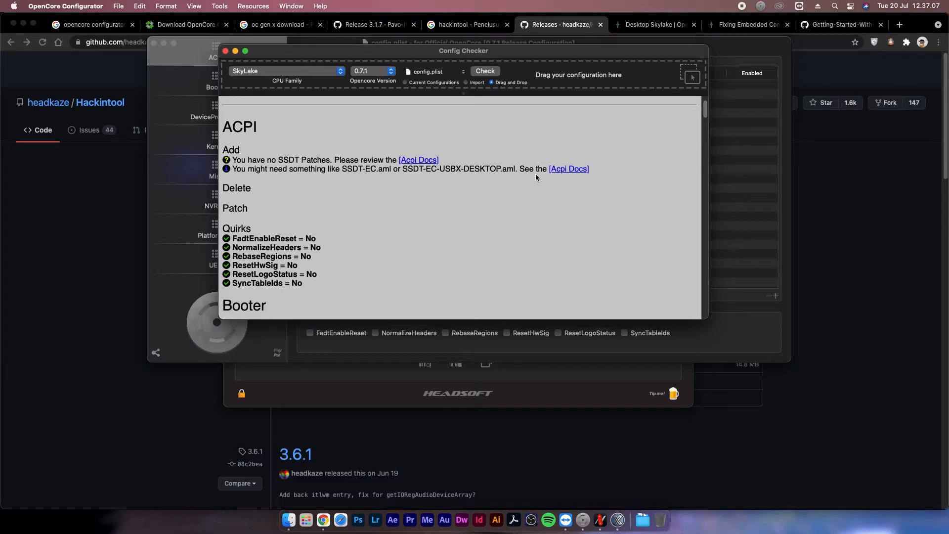
Step: Open the ACPI docs from the check results and follow the SSDT-EC-USBX link in the Desktop Skylake guide's required SSDTs table
click(568, 175)
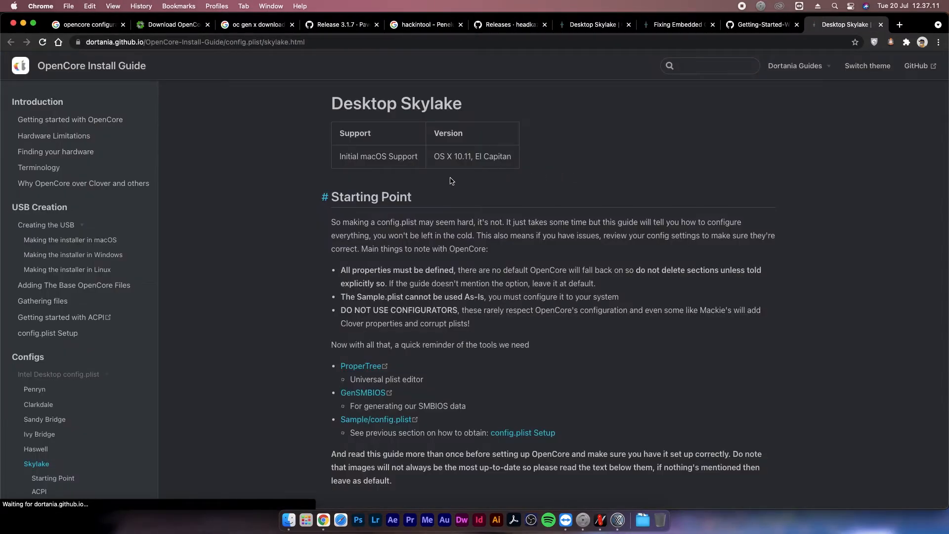
scroll(447, 189, down, 15)
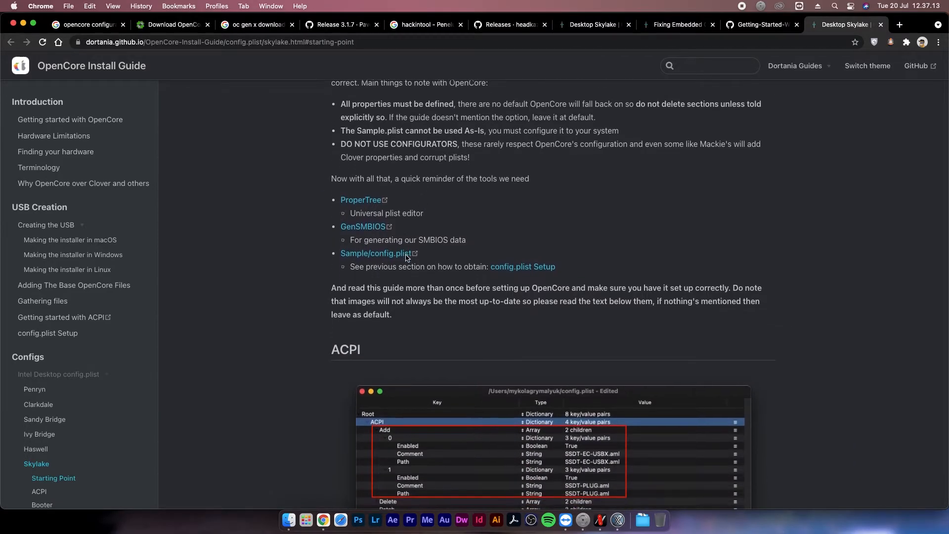
scroll(404, 261, down, 5)
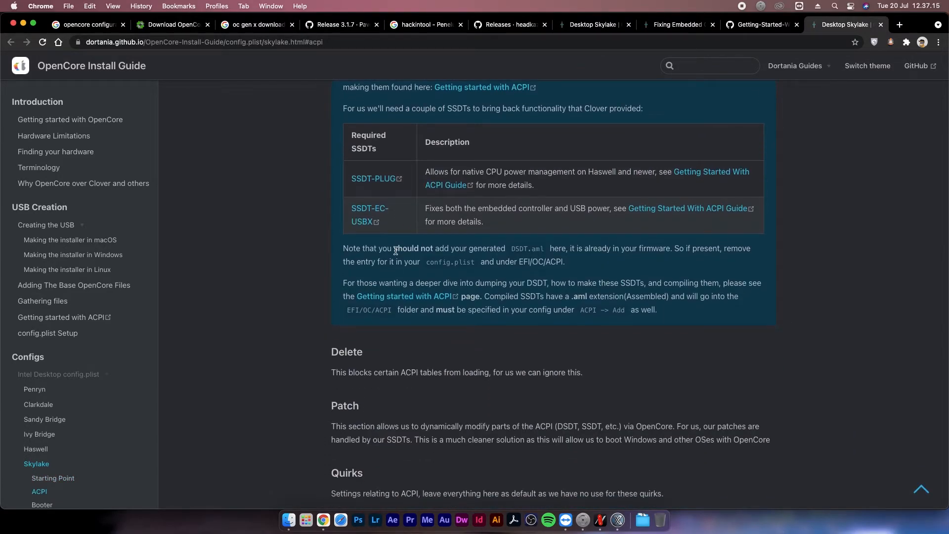
click(361, 214)
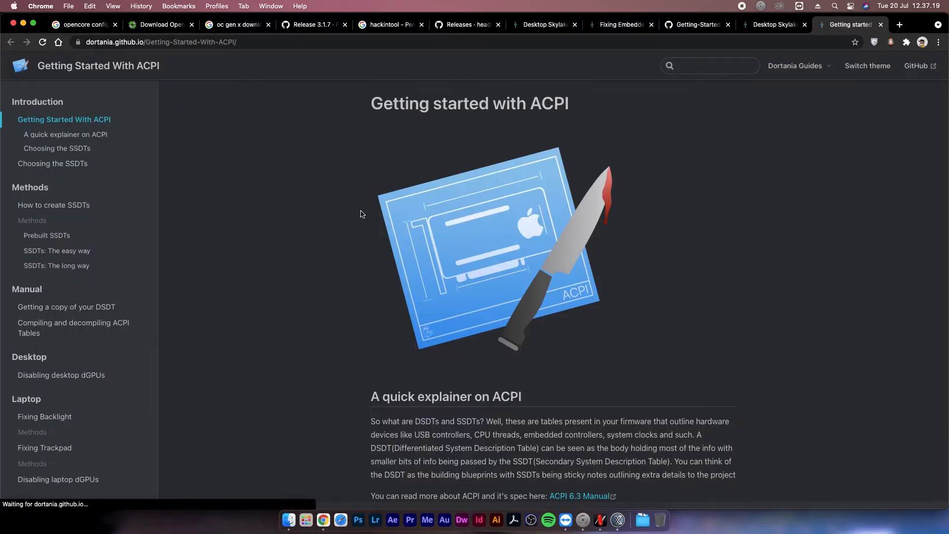
Step: Open the Choosing the SSDTs page and look up the SSDTs needed for Skylake in the Desktop table
scroll(371, 203, down, 15)
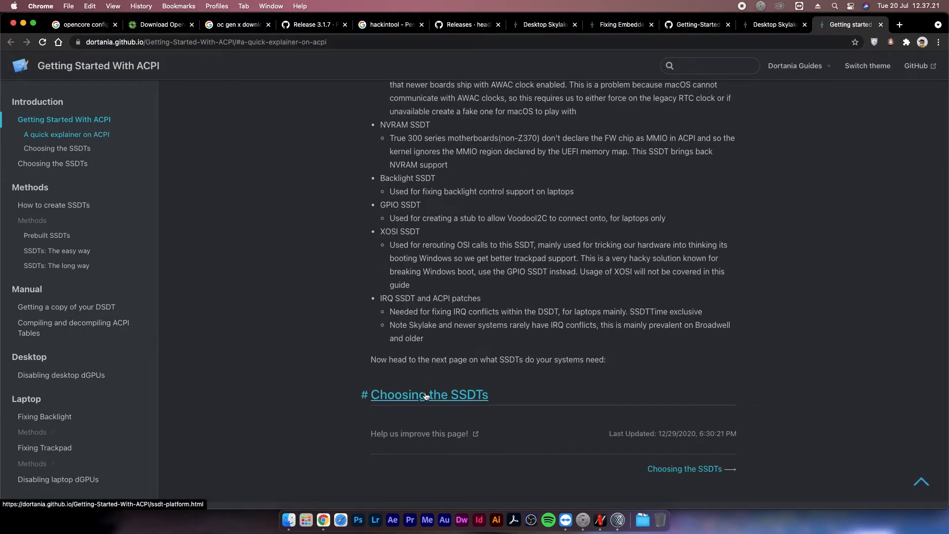
click(427, 395)
scroll(491, 250, down, 10)
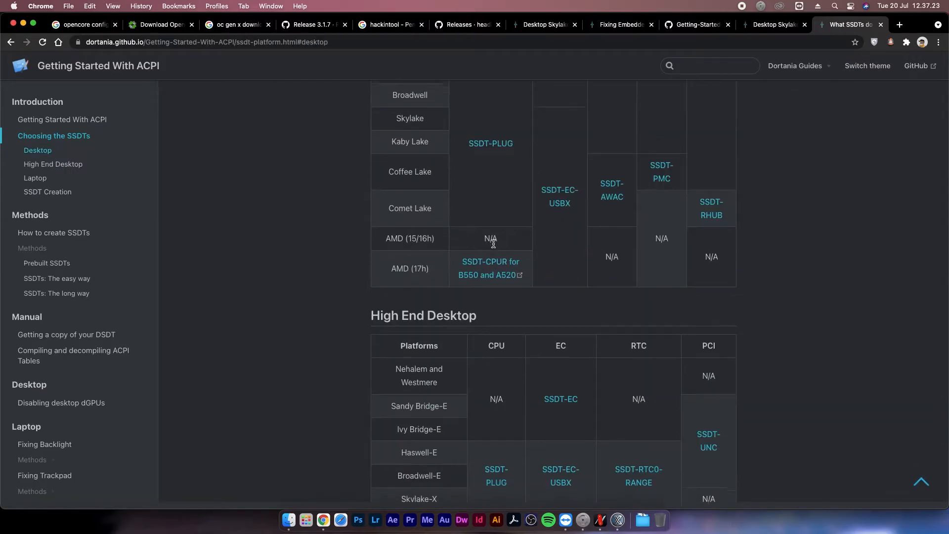
scroll(420, 148, up, 3)
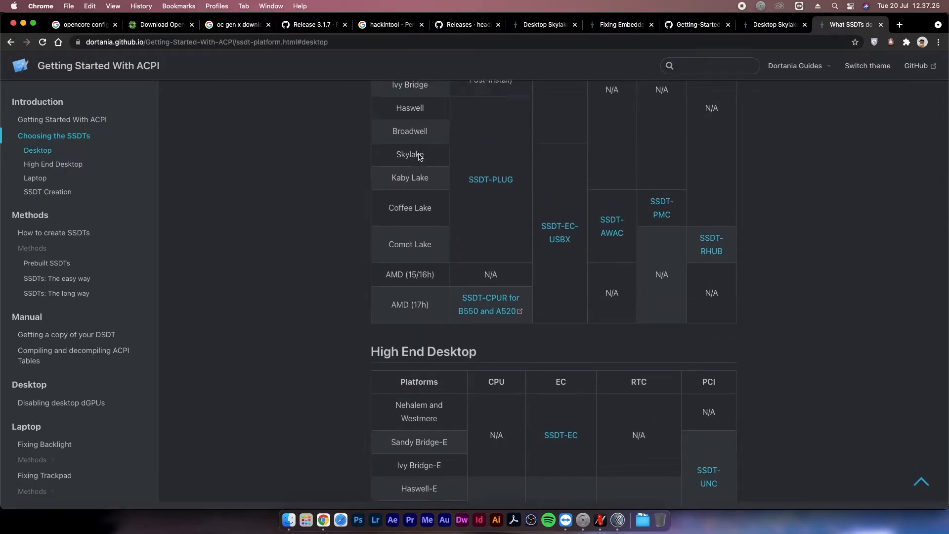
scroll(420, 157, up, 1)
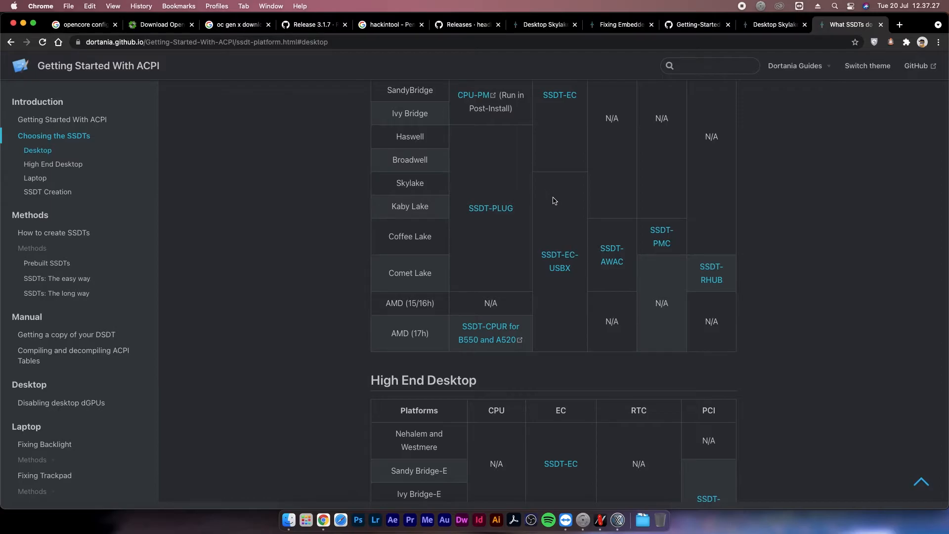
Step: Open the SSDT-EC-USBX guide from the Desktop table and go to its Prebuilt method page
click(572, 268)
scroll(593, 145, down, 5)
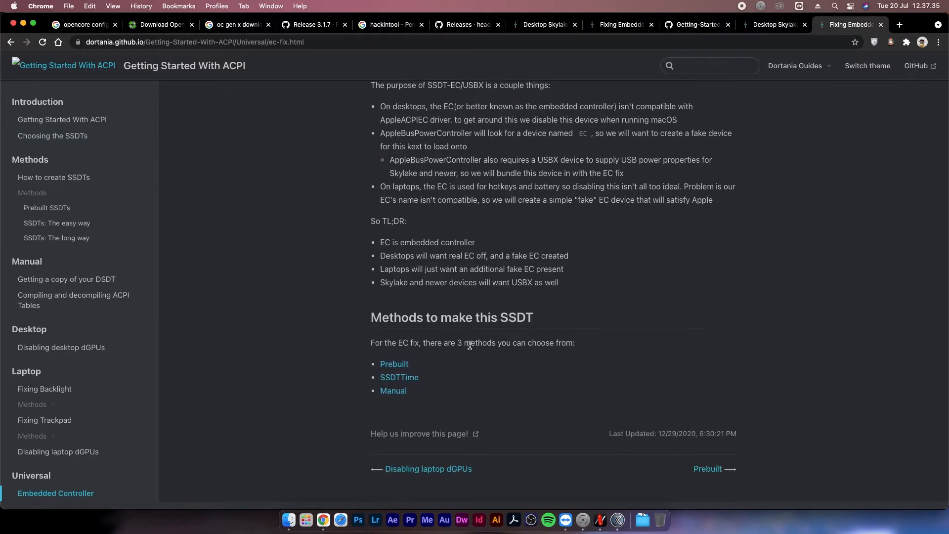
click(393, 365)
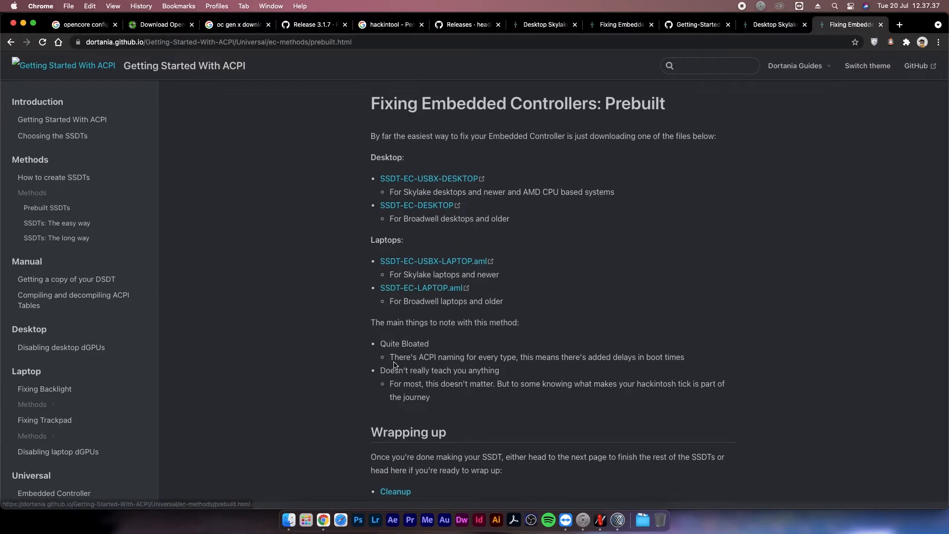
Step: Read the desktop and laptop options, and download SSDT-EC-USBX-DESKTOP.aml for Skylake desktops from its GitHub page
click(374, 159)
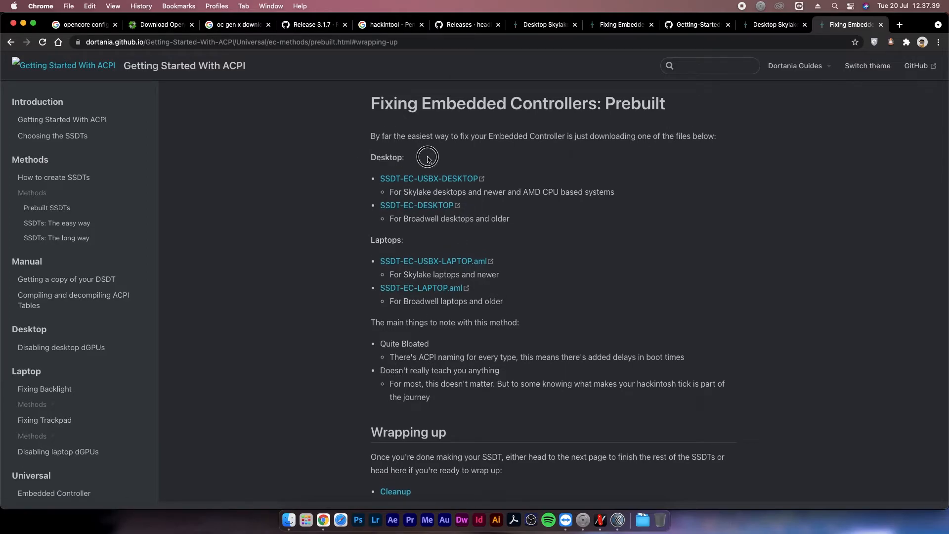
drag(370, 160, 405, 157)
drag(371, 242, 404, 240)
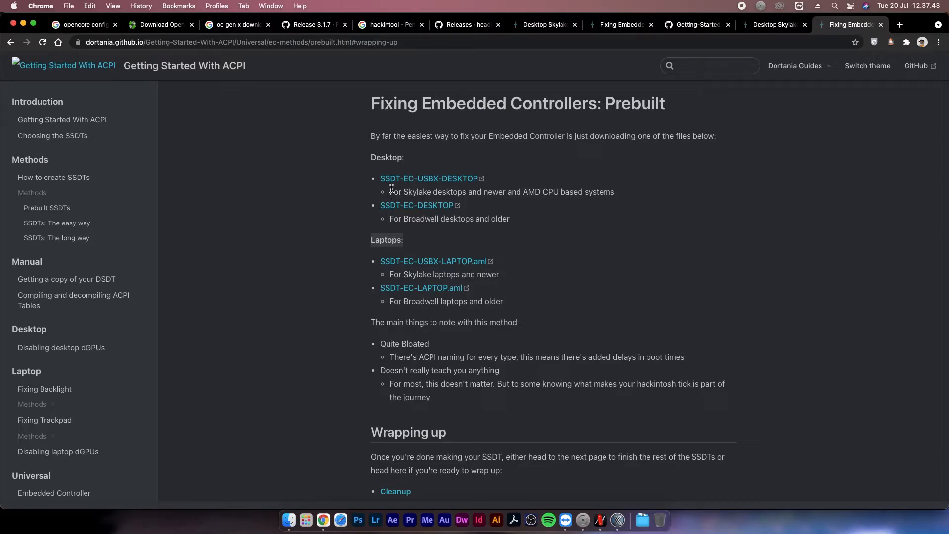
drag(391, 192, 606, 193)
click(551, 205)
click(465, 180)
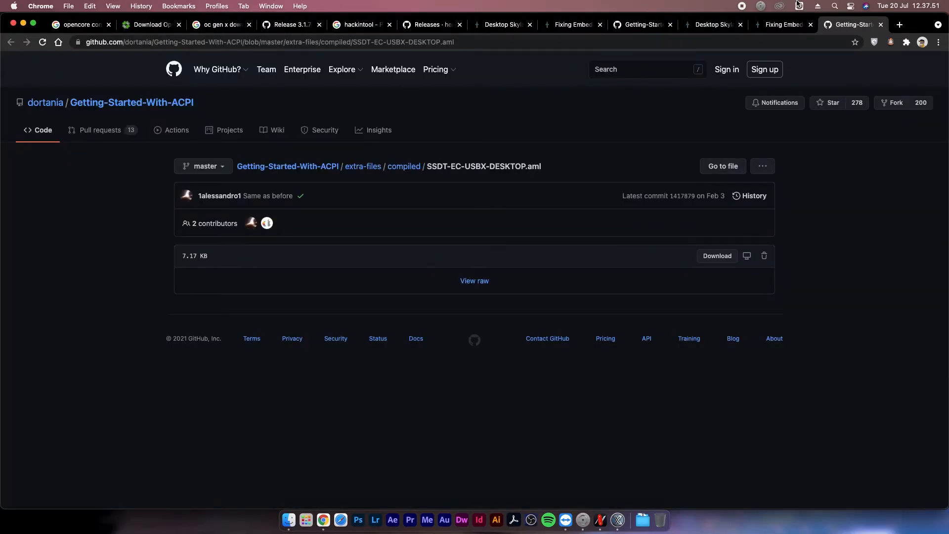
click(714, 257)
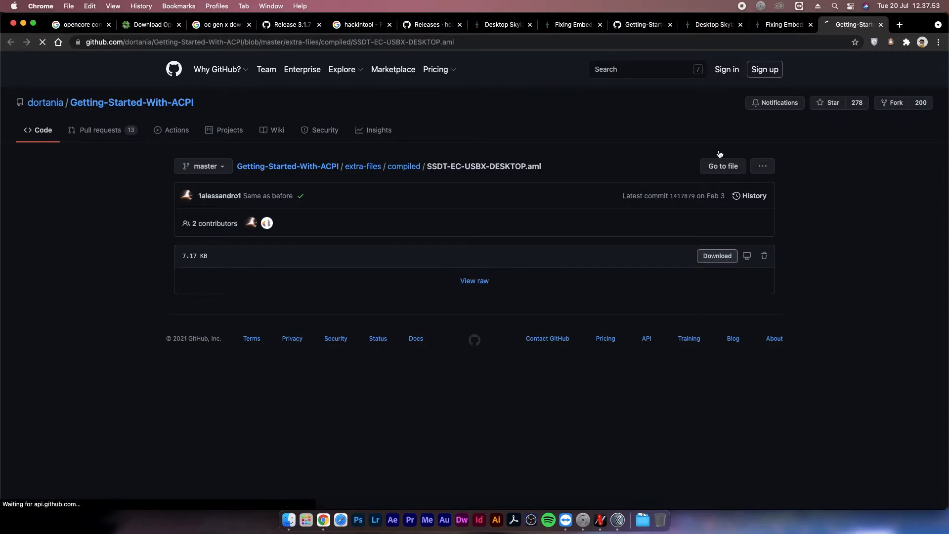
Step: Recheck the note on Broadwell desktops, then locate the downloaded SSDT-EC-USBX-DESKTOP.aml in Finder and copy it
key(ctrl+shift+Tab)
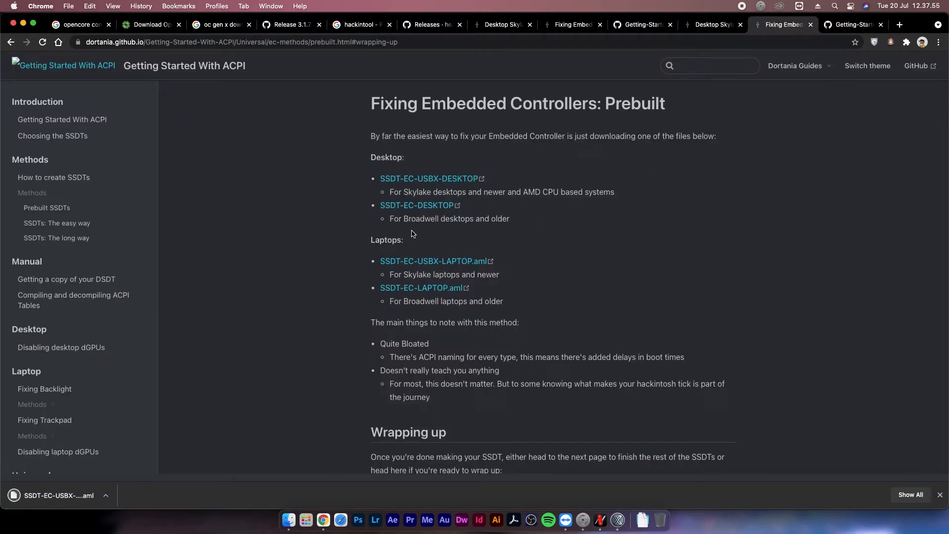
drag(408, 218, 516, 218)
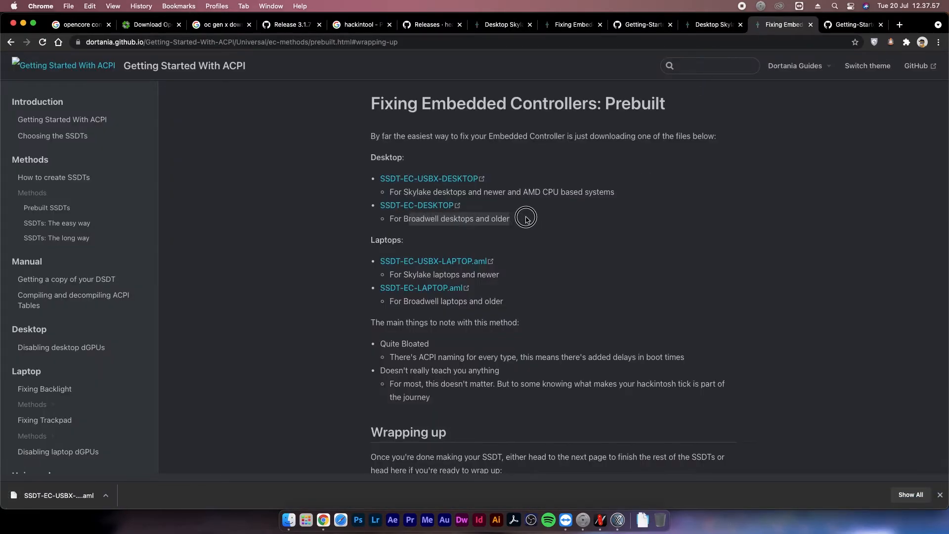
click(832, 29)
click(896, 494)
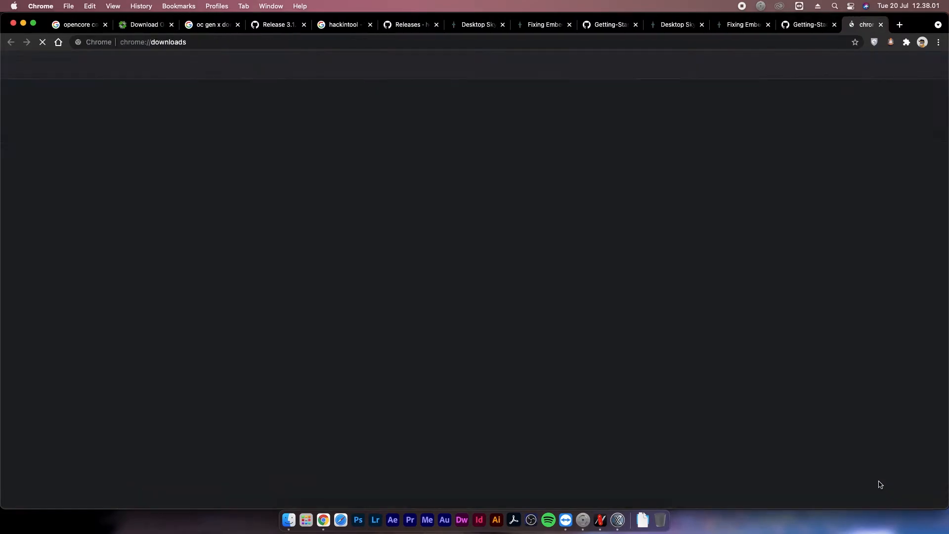
click(383, 159)
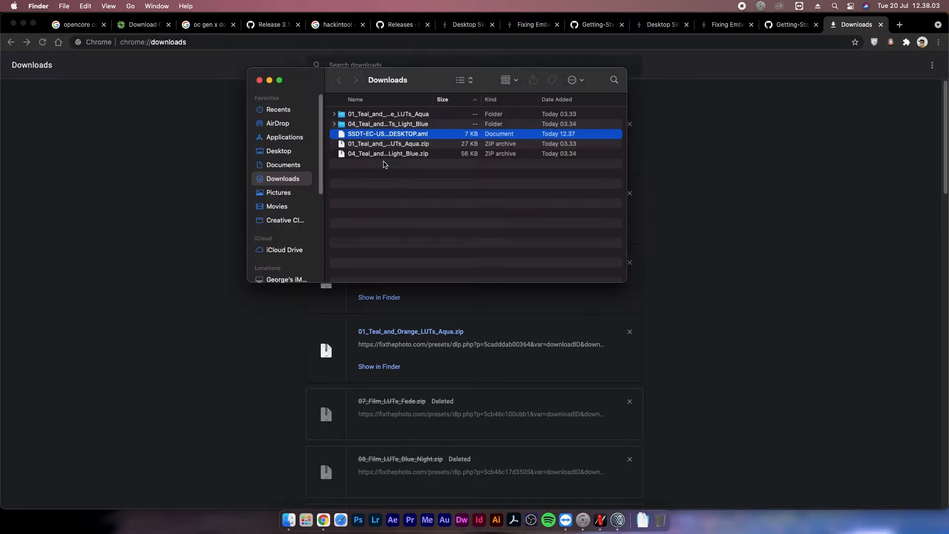
right_click(502, 135)
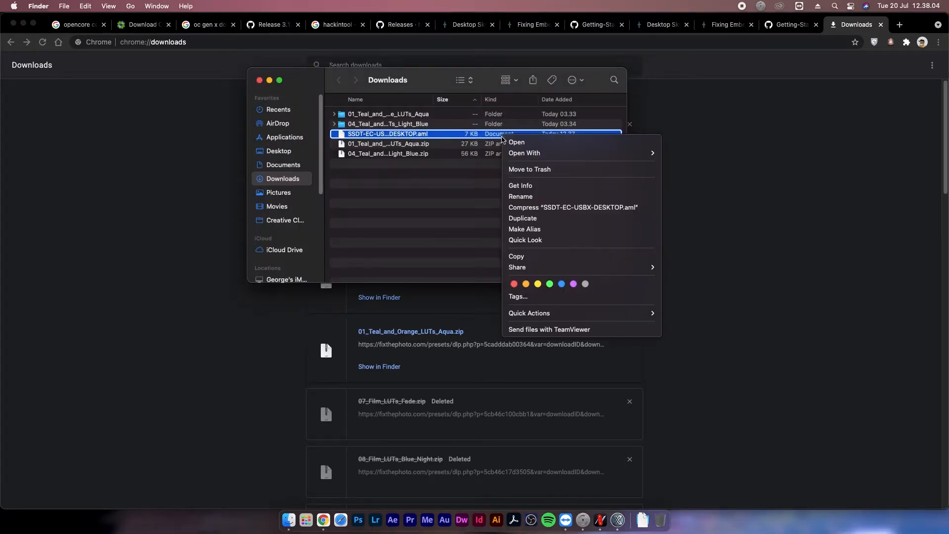
click(543, 256)
Step: Paste the copied SSDT file into the ACPI folder inside EFI/OC on the Desktop
click(285, 151)
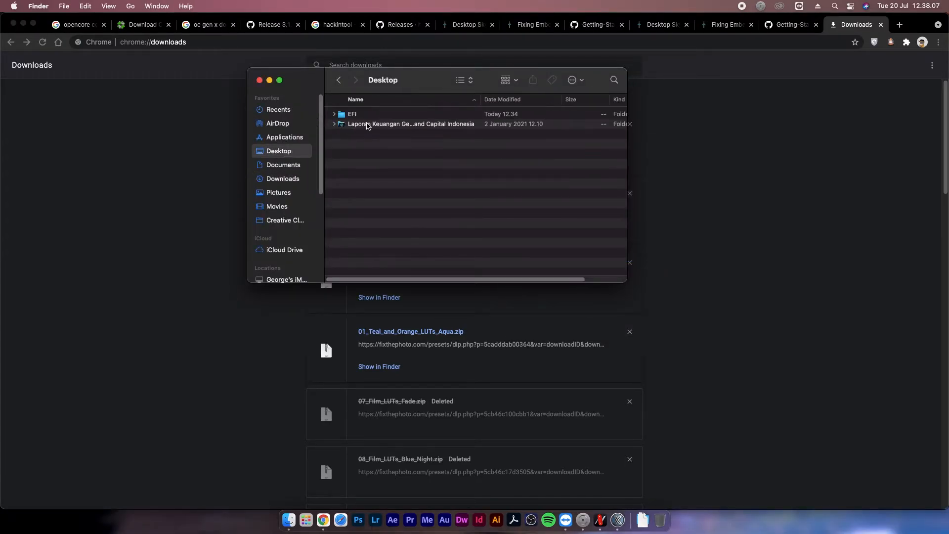
double_click(371, 116)
click(372, 115)
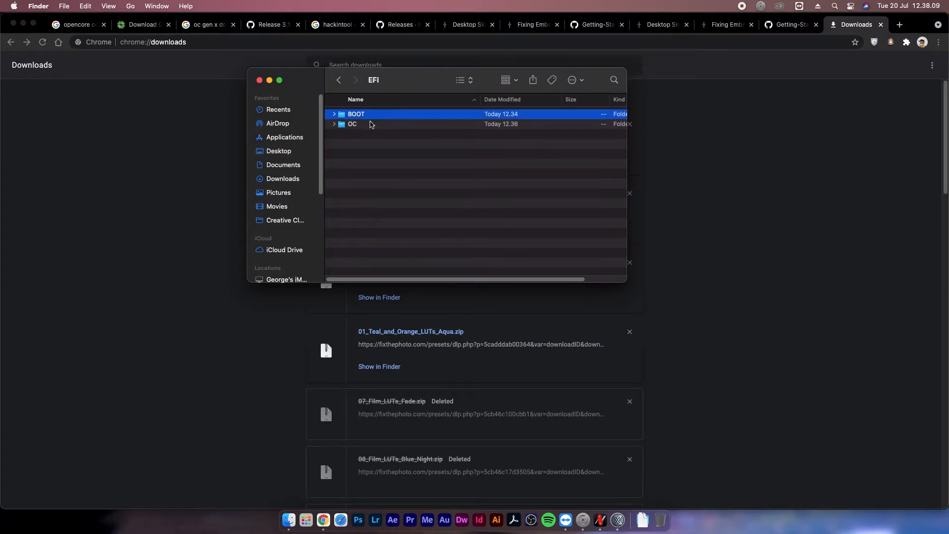
click(371, 124)
double_click(371, 123)
double_click(368, 115)
right_click(369, 116)
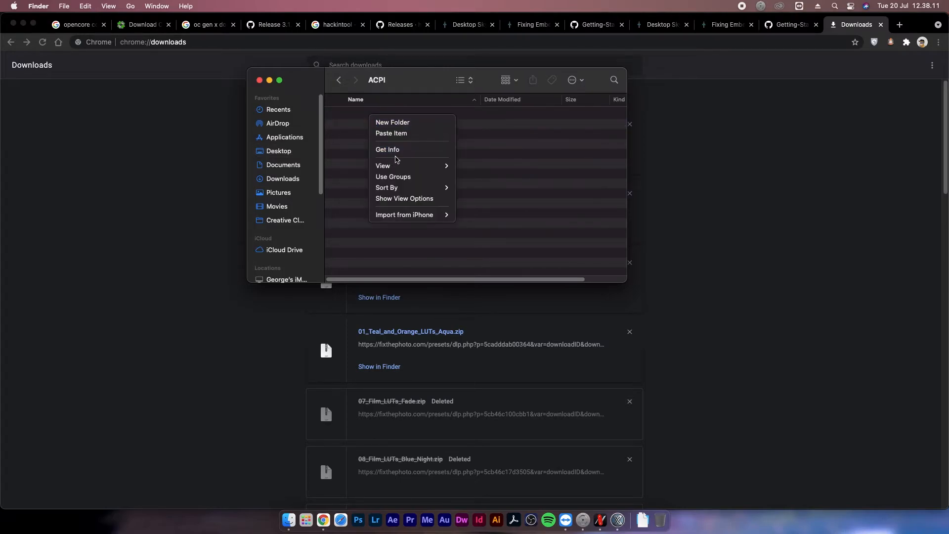
click(401, 132)
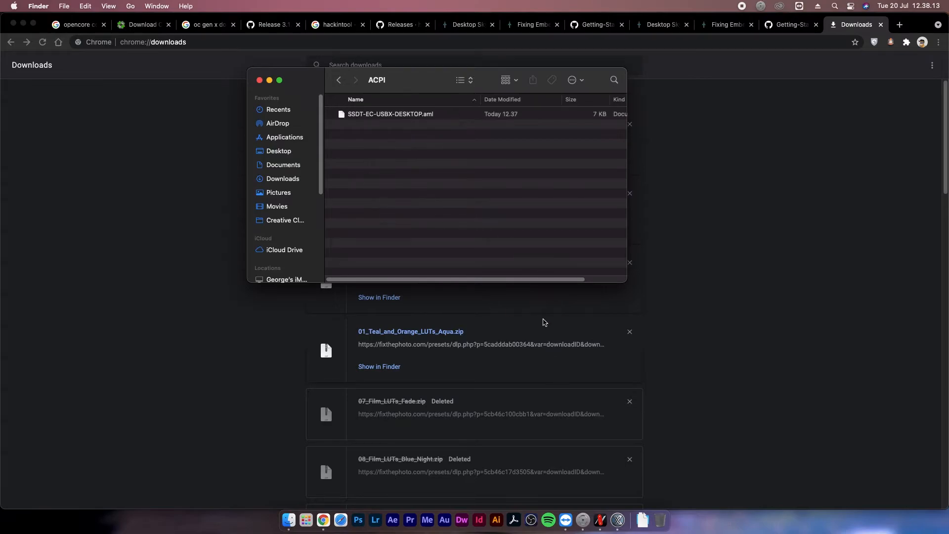
Step: Rename the pasted SSDT file in the ACPI folder as SSDT-EC.aml
click(386, 121)
key(Return)
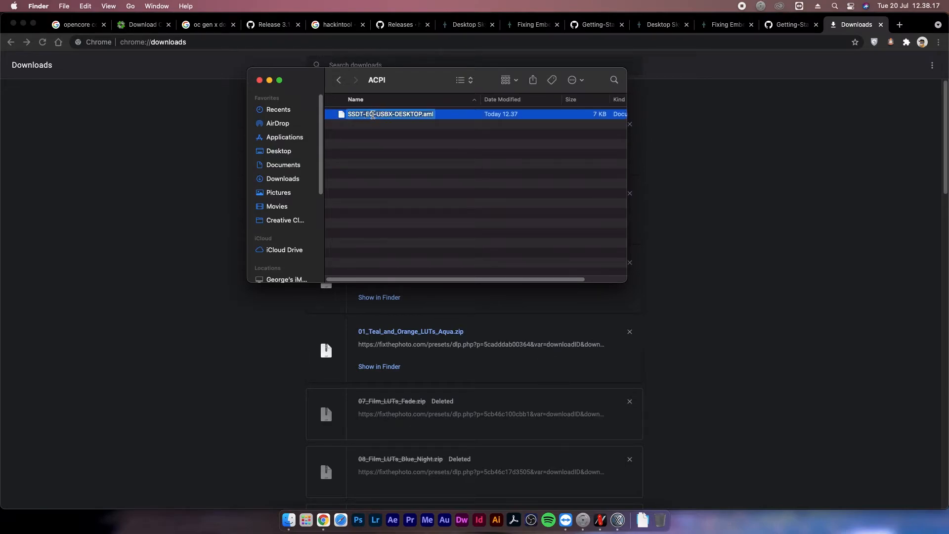
click(373, 114)
drag(374, 114, 421, 113)
key(BackSpace)
key(Return)
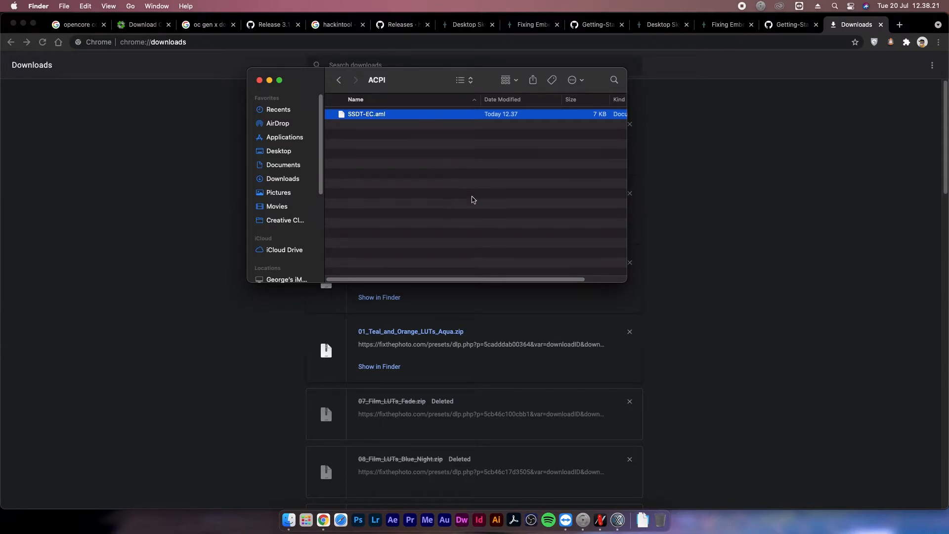
click(472, 199)
Step: Switch back to OpenCore Configurator, bring the config.plist window forward and view its Kernel and Misc sections
click(584, 529)
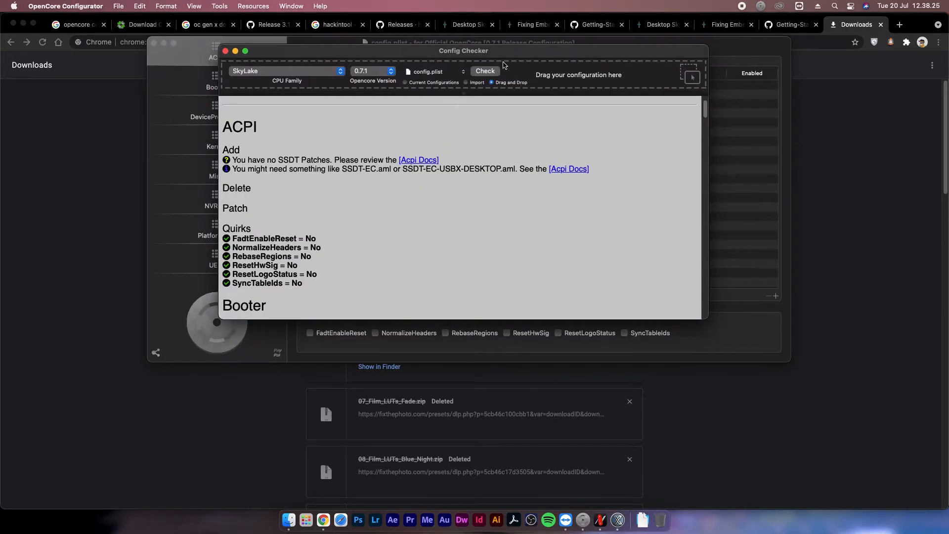
click(745, 56)
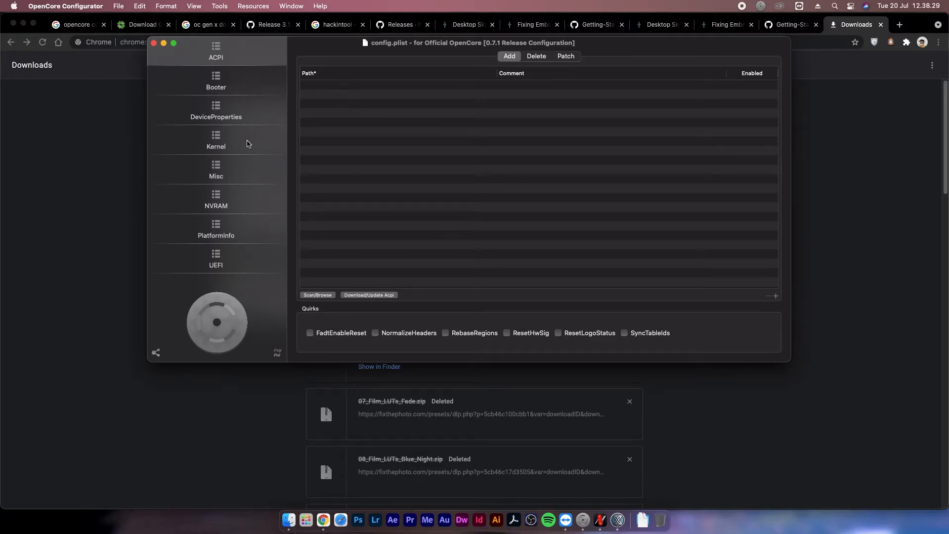
click(246, 143)
click(245, 170)
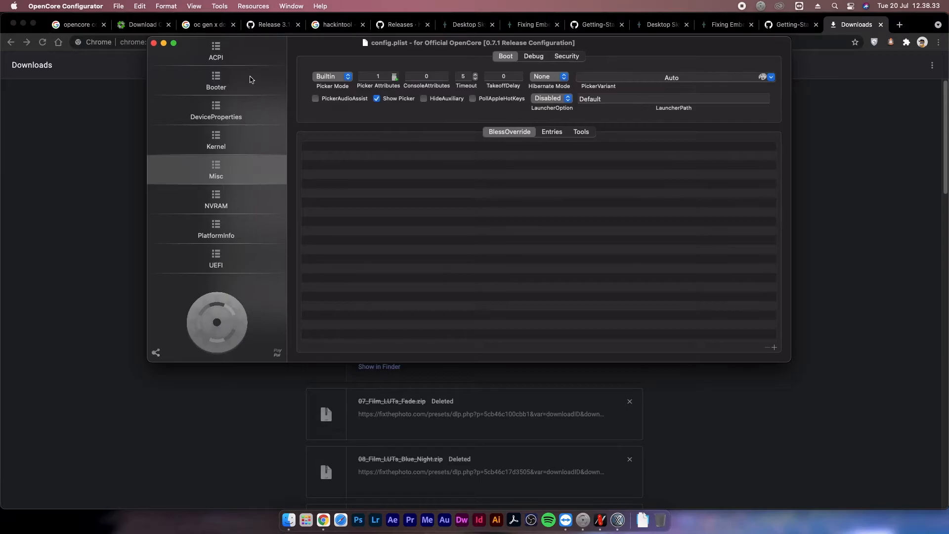
Step: Add SSDT-EC.aml from the EFI's ACPI folder to the ACPI Add list in config.plist and save the configuration
click(248, 48)
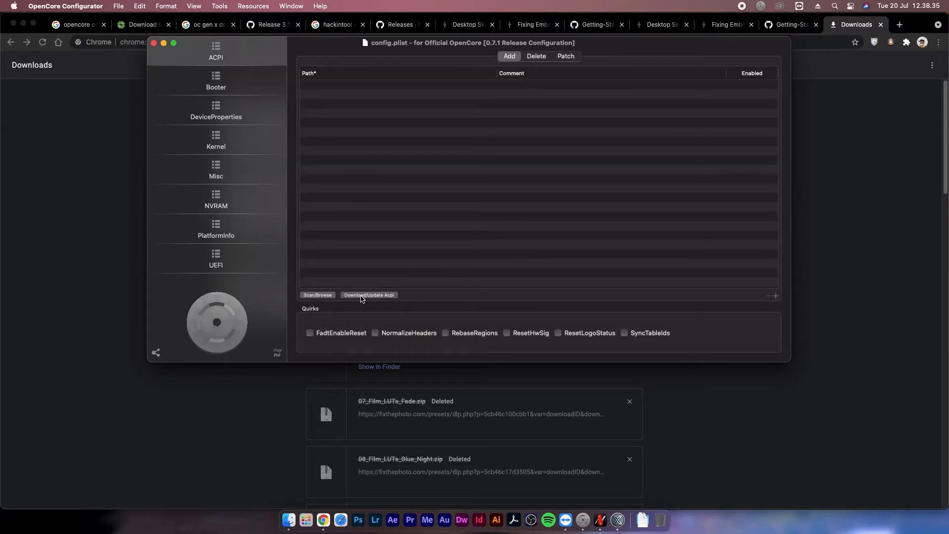
click(317, 295)
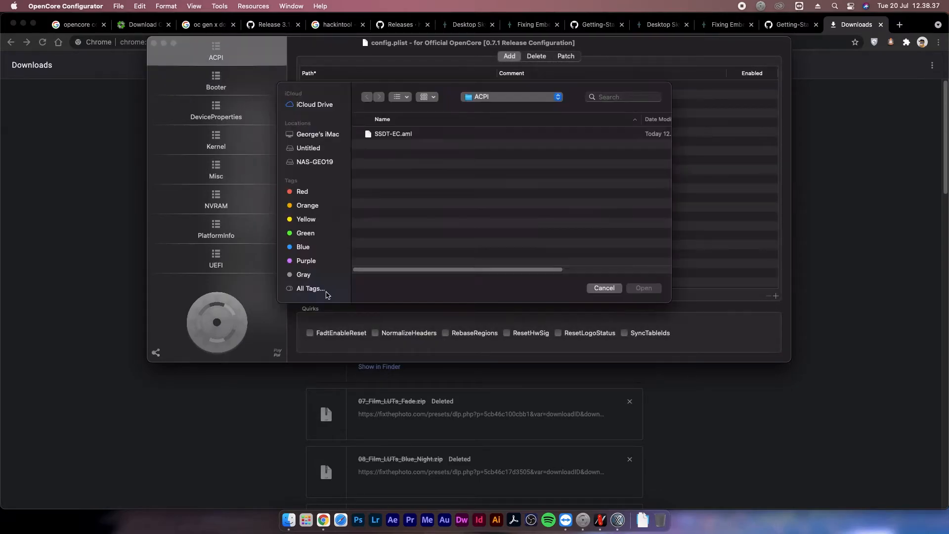
click(396, 135)
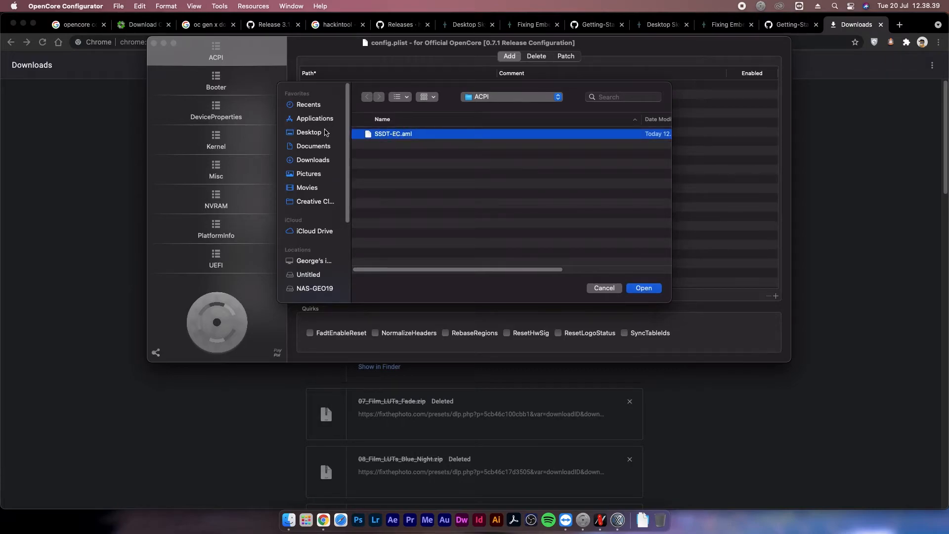
double_click(380, 134)
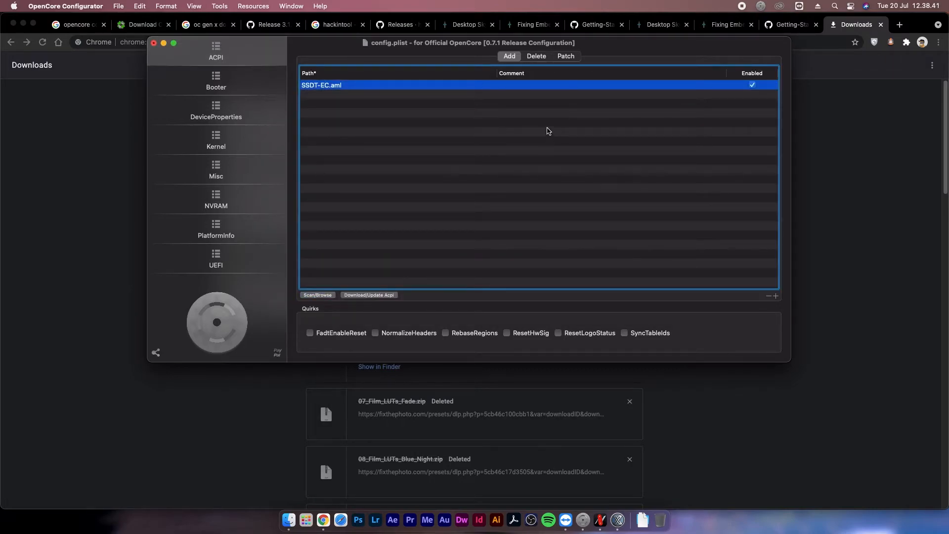
click(118, 6)
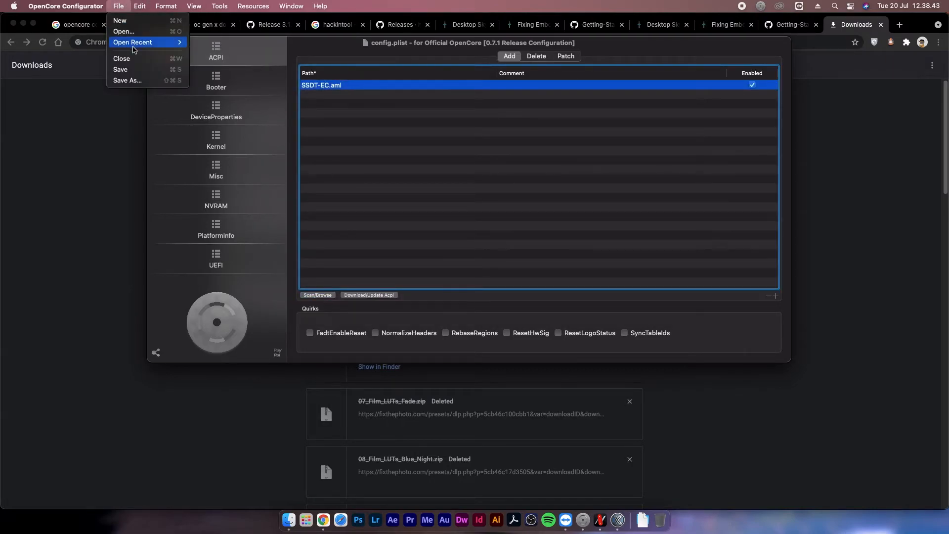
click(131, 73)
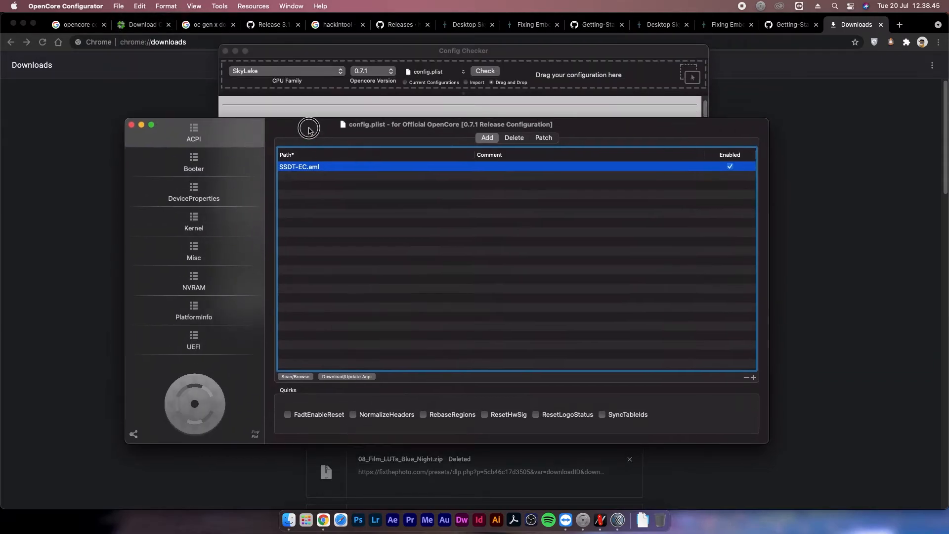
Step: Run the config check again for SkyLake OpenCore 0.7.1 and examine the ACPI entries and Booter quirks in the report
click(485, 71)
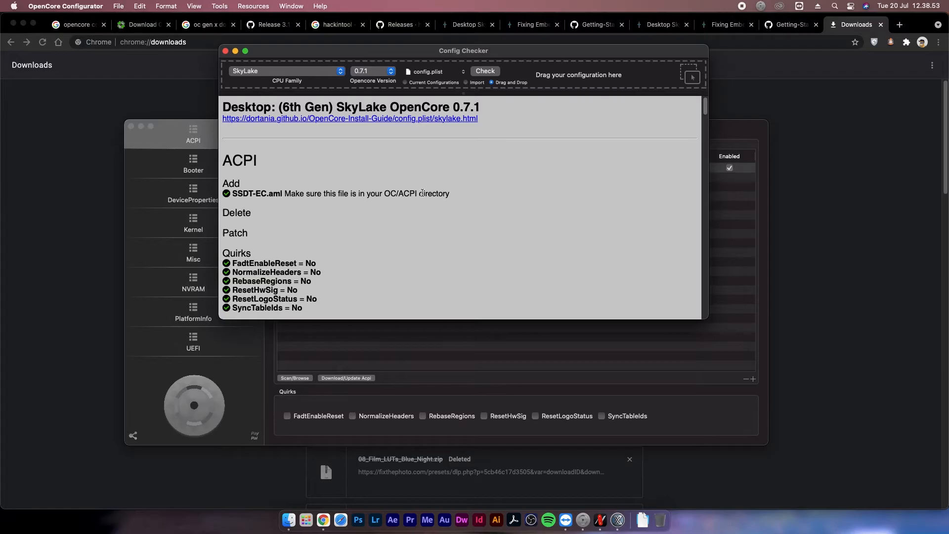
scroll(423, 193, down, 10)
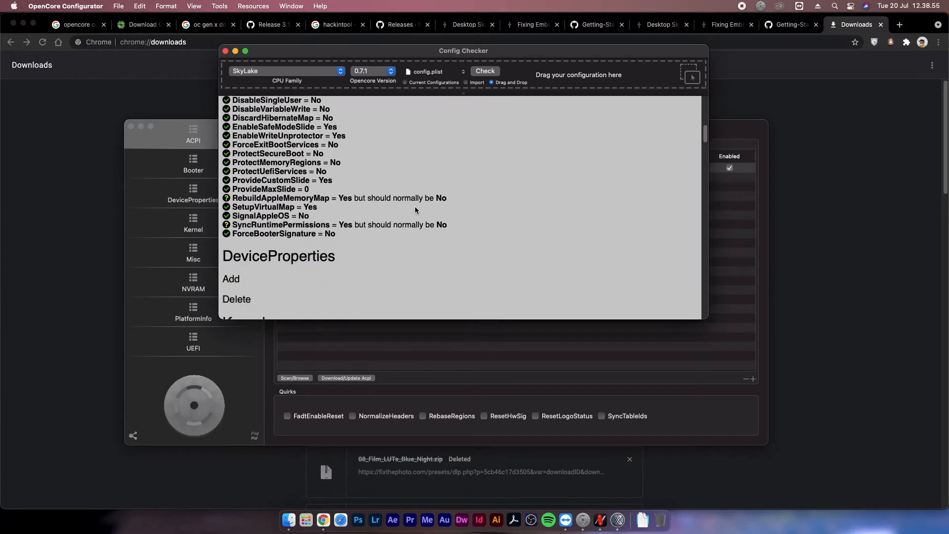
scroll(415, 206, up, 10)
scroll(376, 202, down, 5)
scroll(356, 193, up, 2)
scroll(321, 173, down, 4)
scroll(290, 155, down, 3)
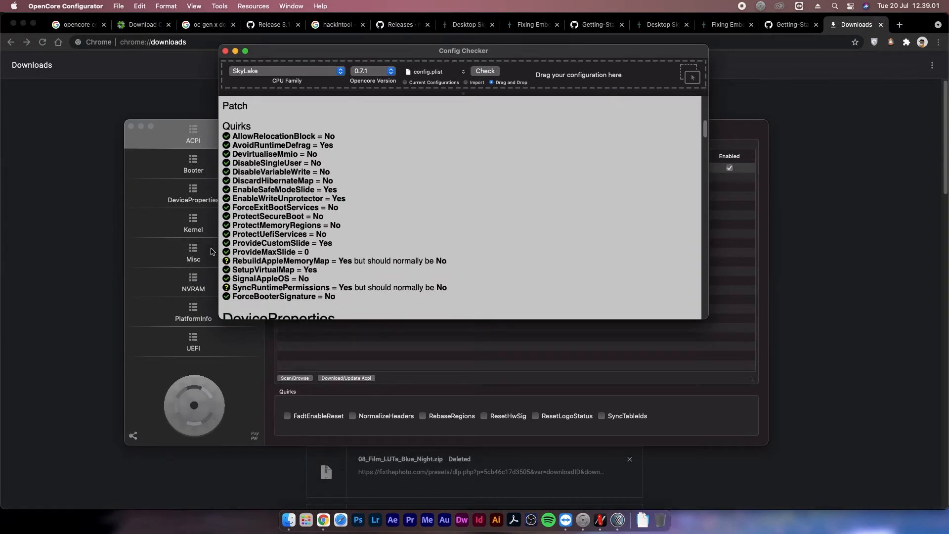
drag(231, 263, 423, 263)
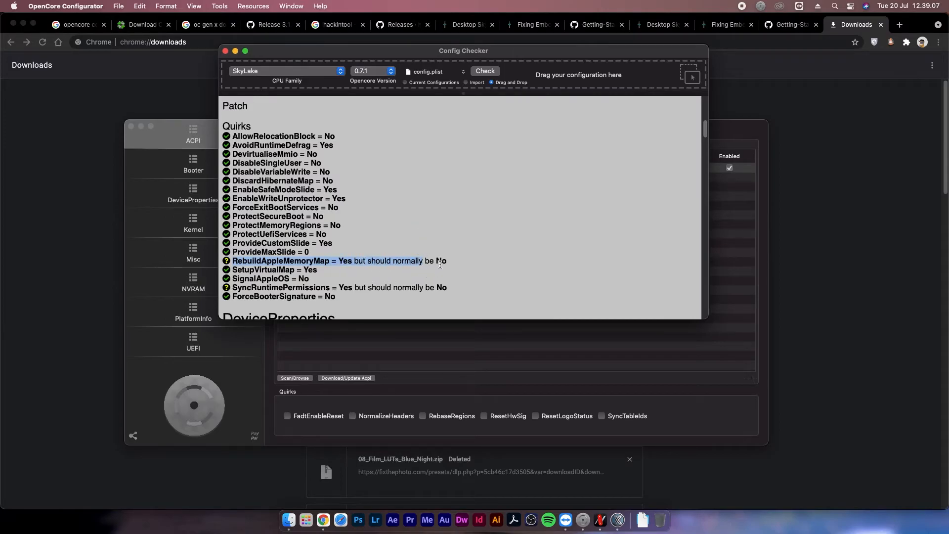
scroll(409, 214, up, 3)
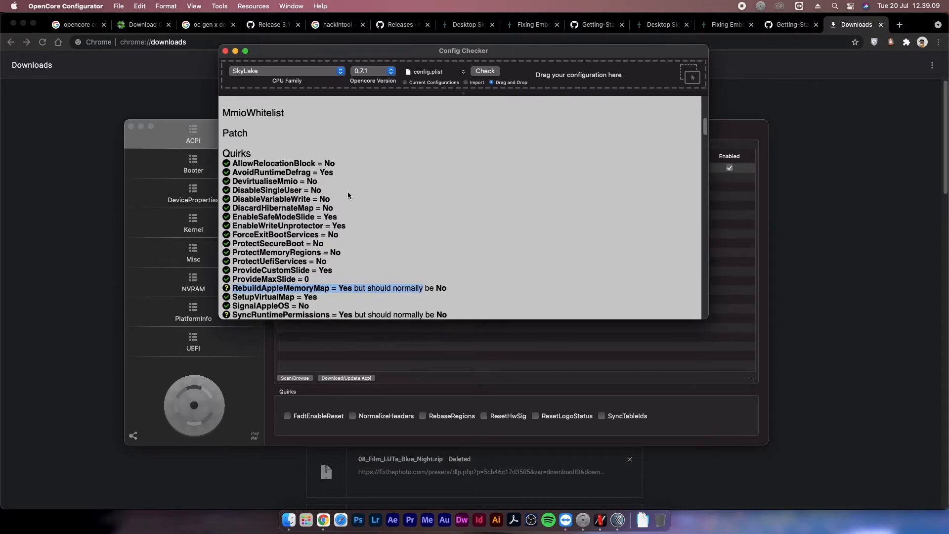
scroll(252, 141, down, 2)
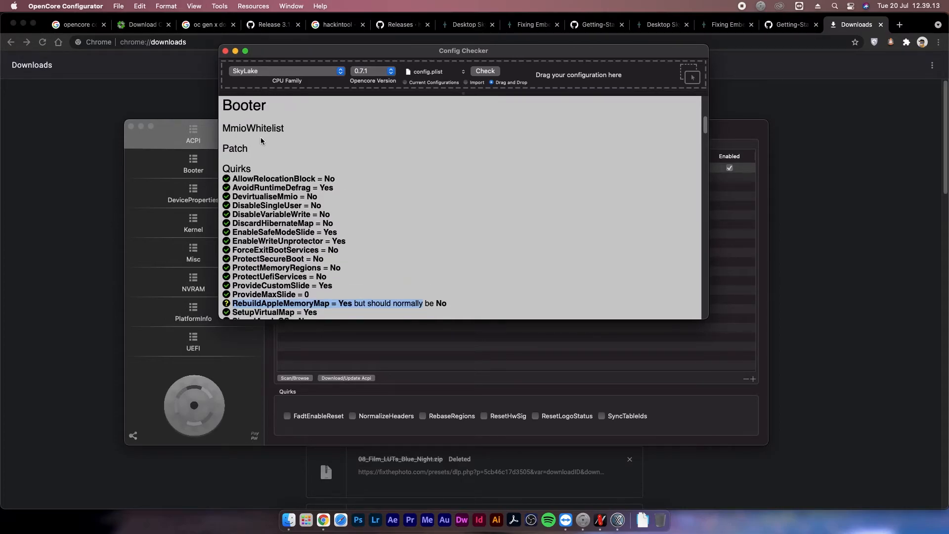
Step: Disable the RebuildAppleMemoryMap and SyncRuntimePermissions quirks in the Booter section of config.plist, following the checker's recommendations
click(180, 161)
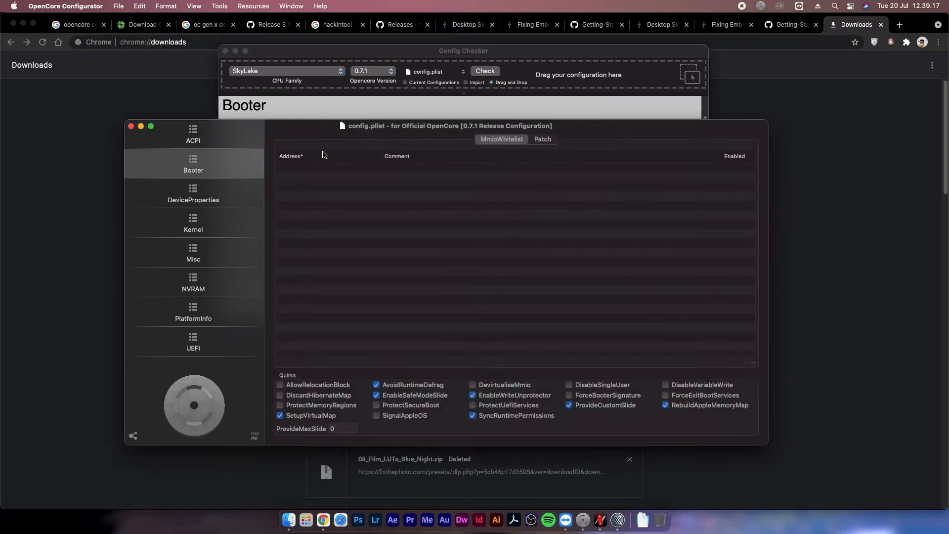
drag(355, 133, 299, 120)
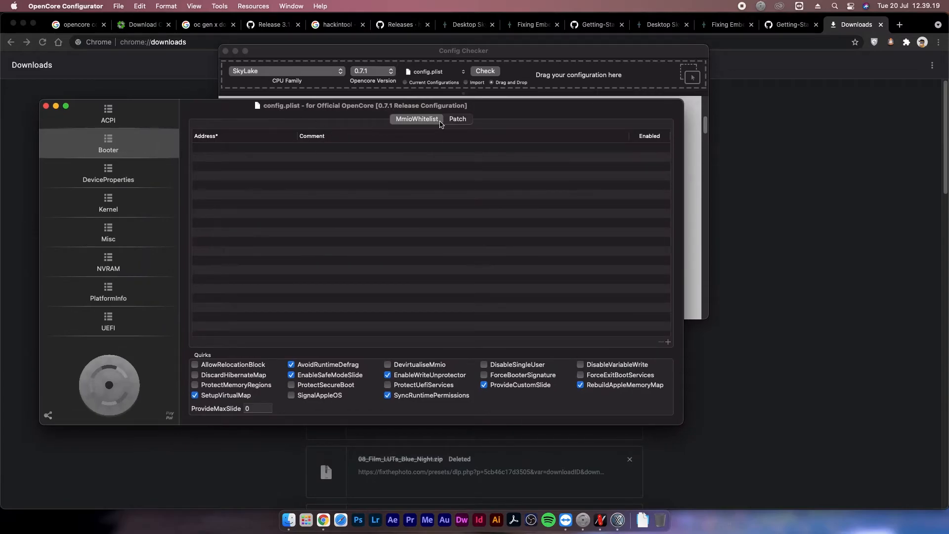
drag(557, 114, 506, 51)
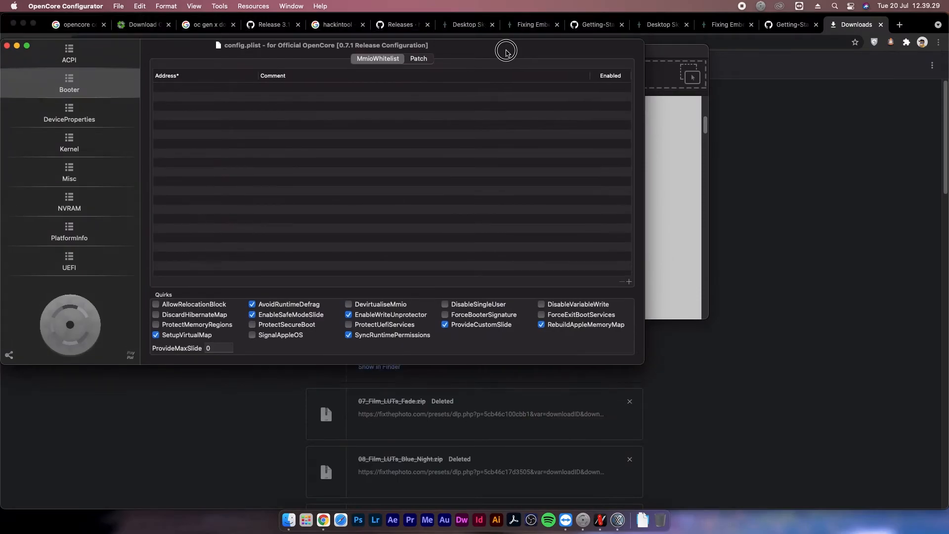
click(572, 332)
click(691, 242)
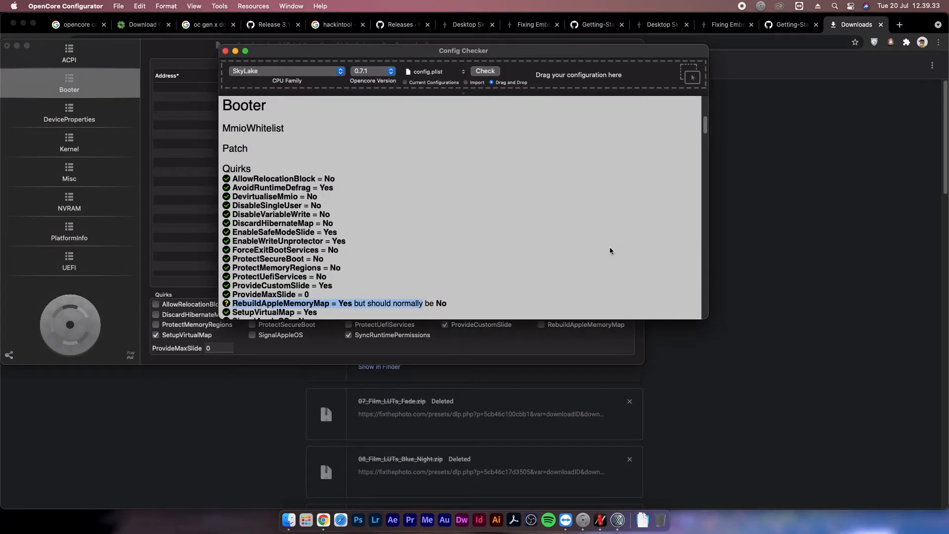
scroll(491, 247, down, 5)
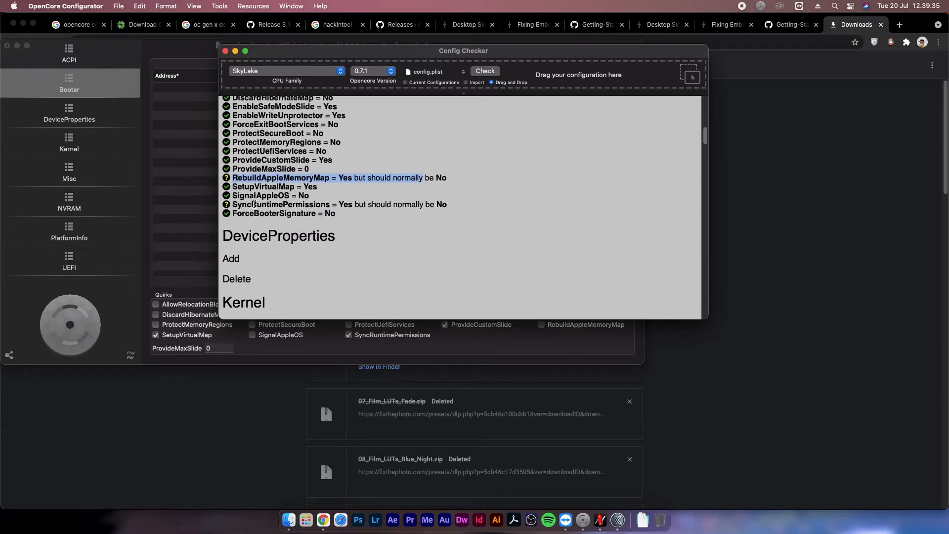
click(201, 258)
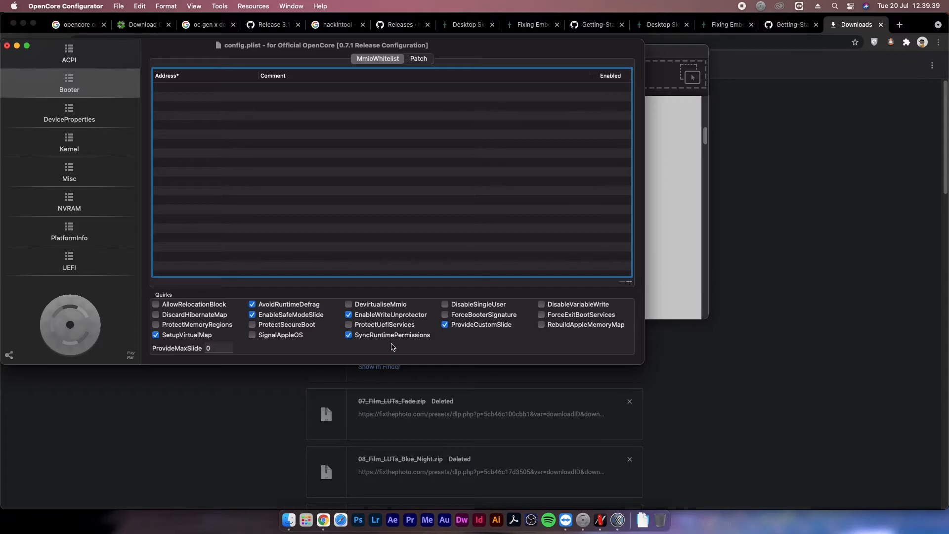
Step: Consult the checker's Kernel quirks and disable AppleCpuPmCfgLock in the Kernel section of config.plist
click(671, 202)
scroll(465, 195, down, 6)
scroll(382, 210, down, 5)
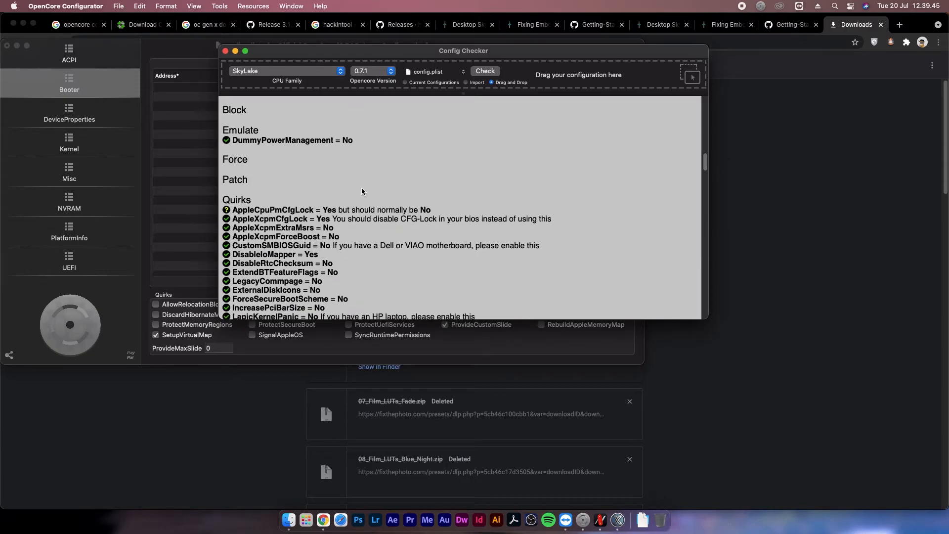
scroll(358, 189, up, 3)
scroll(349, 187, down, 5)
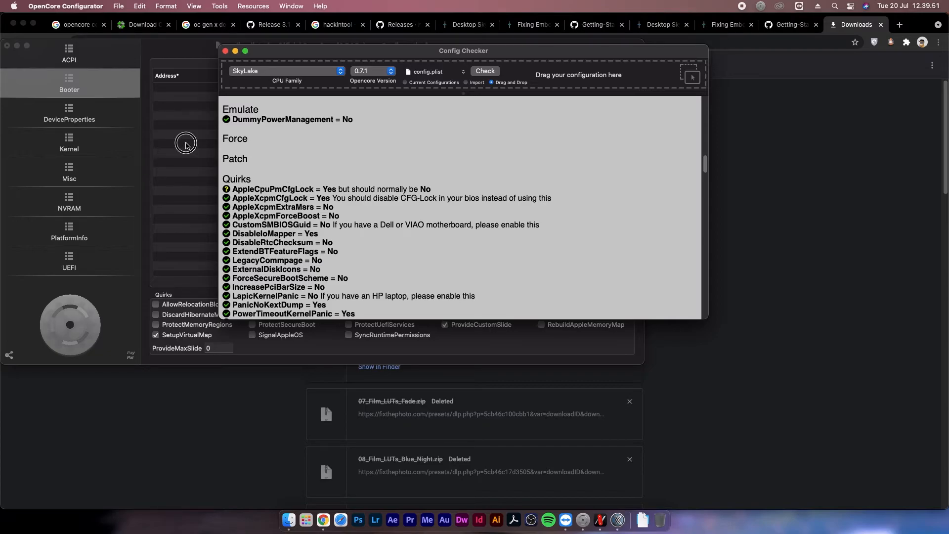
click(172, 151)
click(127, 148)
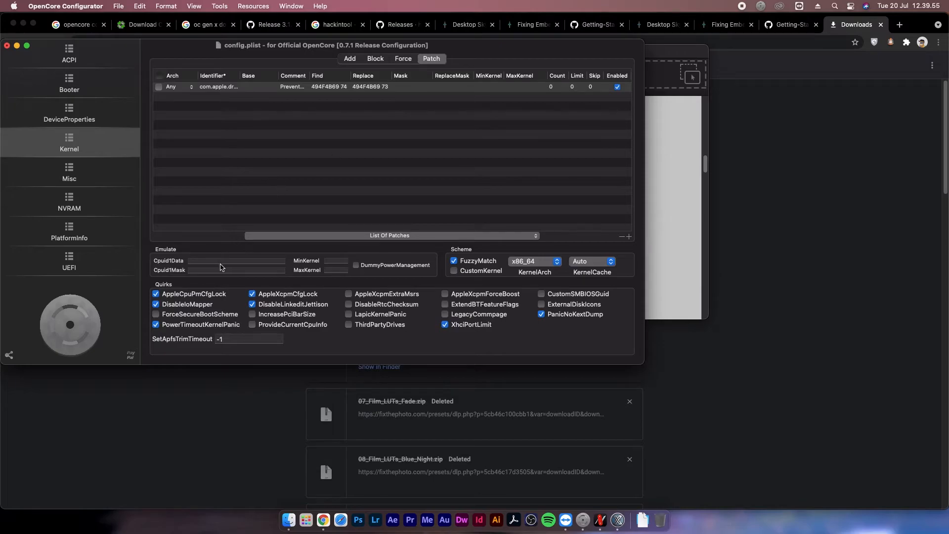
click(677, 208)
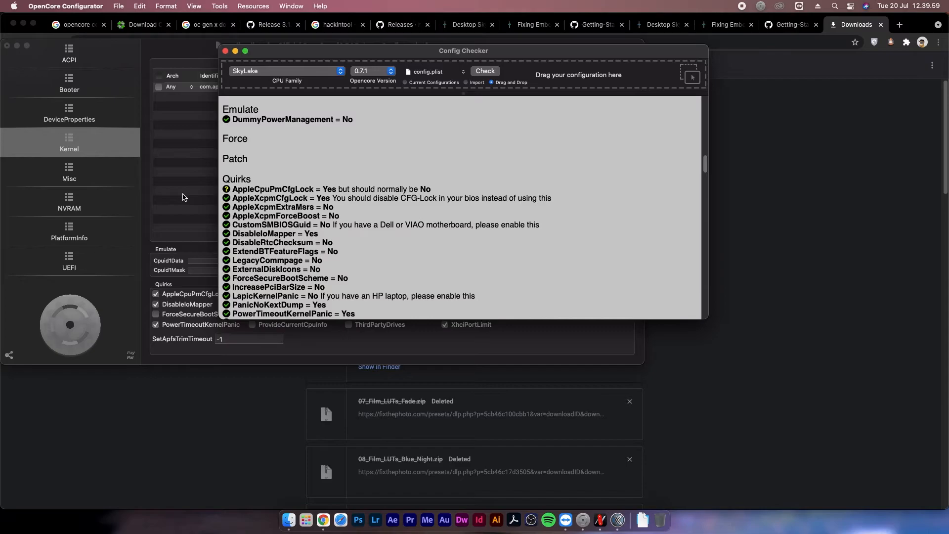
click(212, 282)
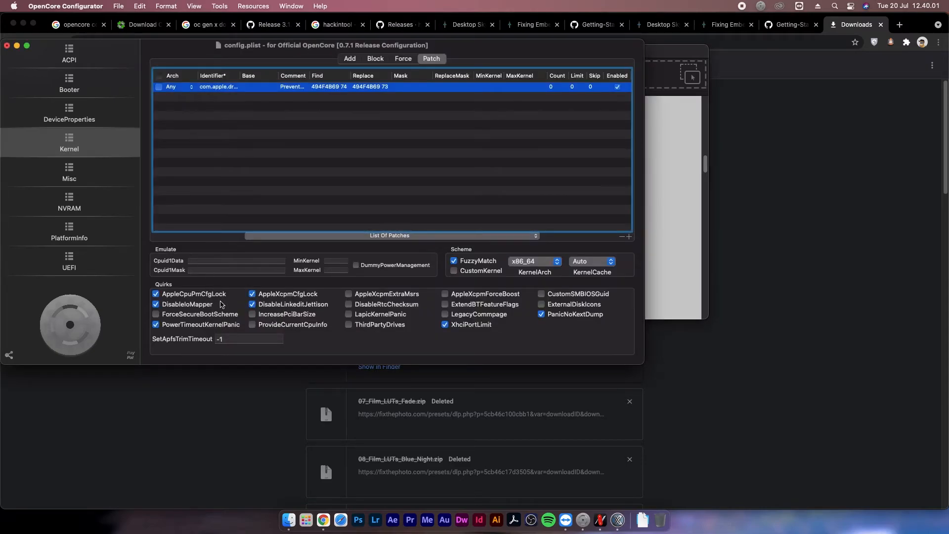
click(213, 296)
Step: Review the checker's remaining Kernel, Misc and NVRAM results, including the boot-args and the note on the prev-lang:kbd entry
click(690, 184)
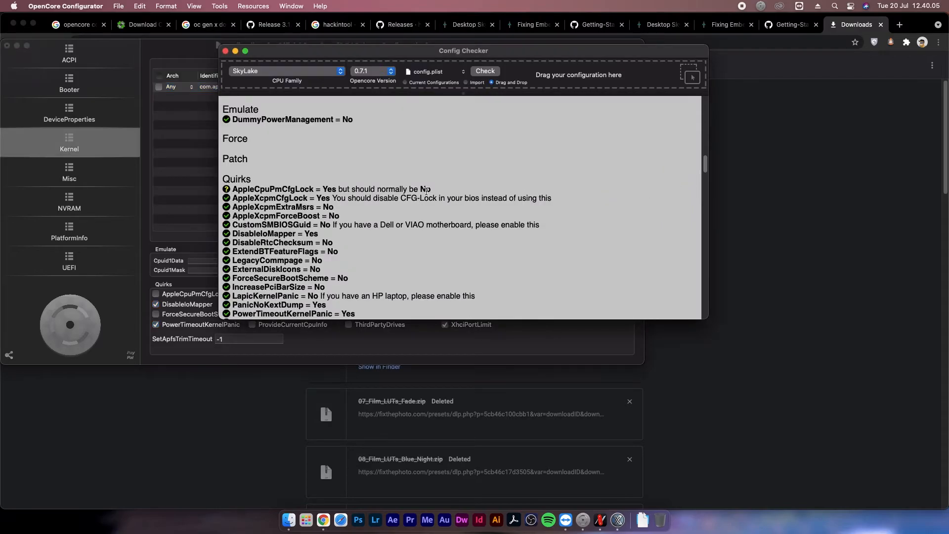
drag(450, 189, 420, 188)
scroll(425, 192, down, 2)
scroll(424, 193, down, 8)
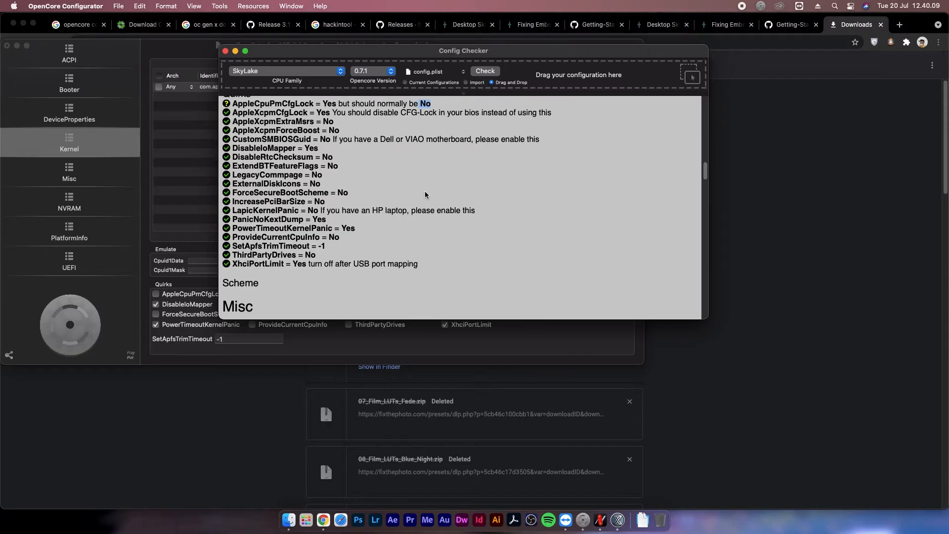
scroll(423, 195, down, 10)
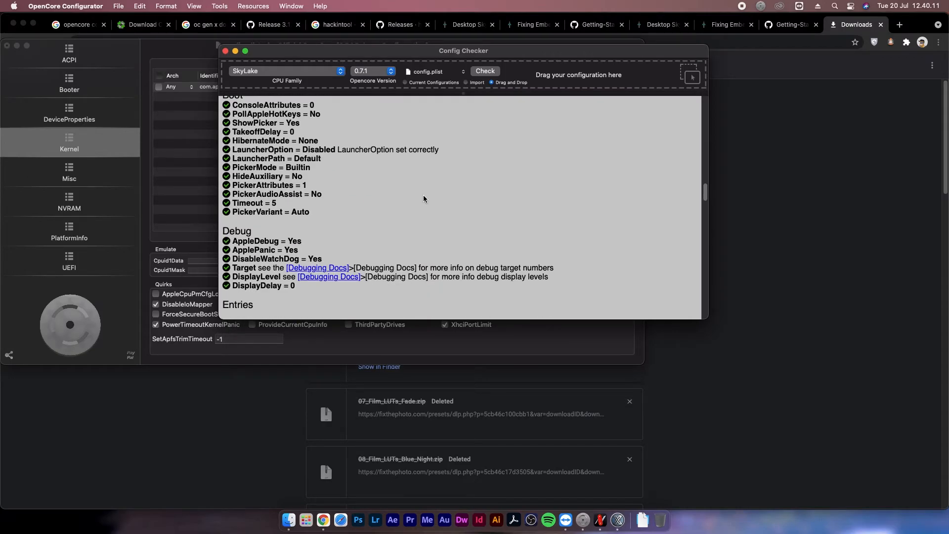
scroll(422, 193, down, 10)
scroll(422, 193, down, 10)
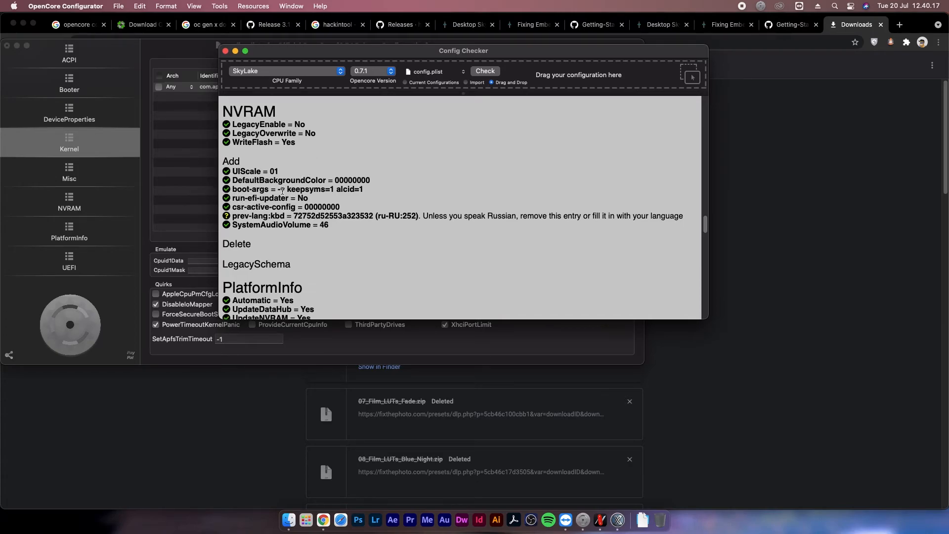
drag(274, 189, 378, 189)
click(276, 223)
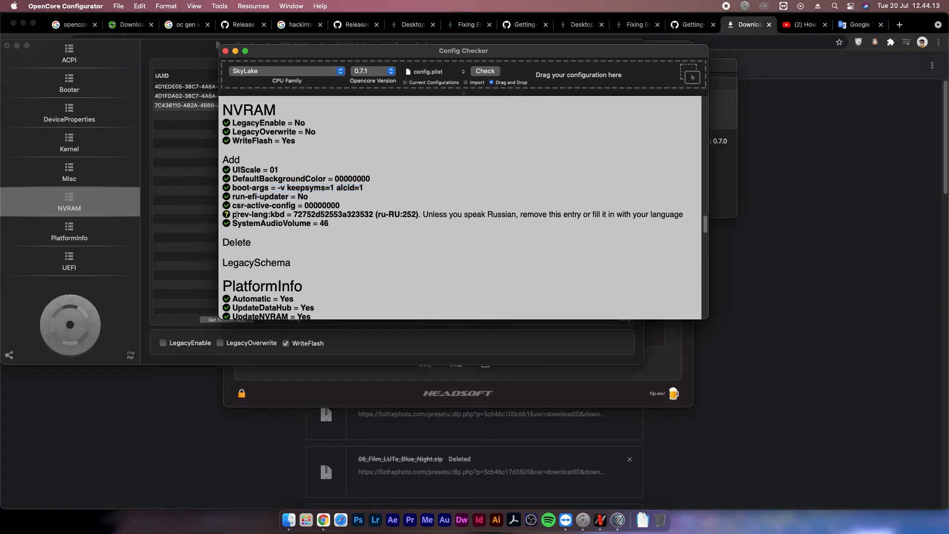
drag(237, 215, 418, 214)
click(576, 222)
drag(539, 214, 650, 214)
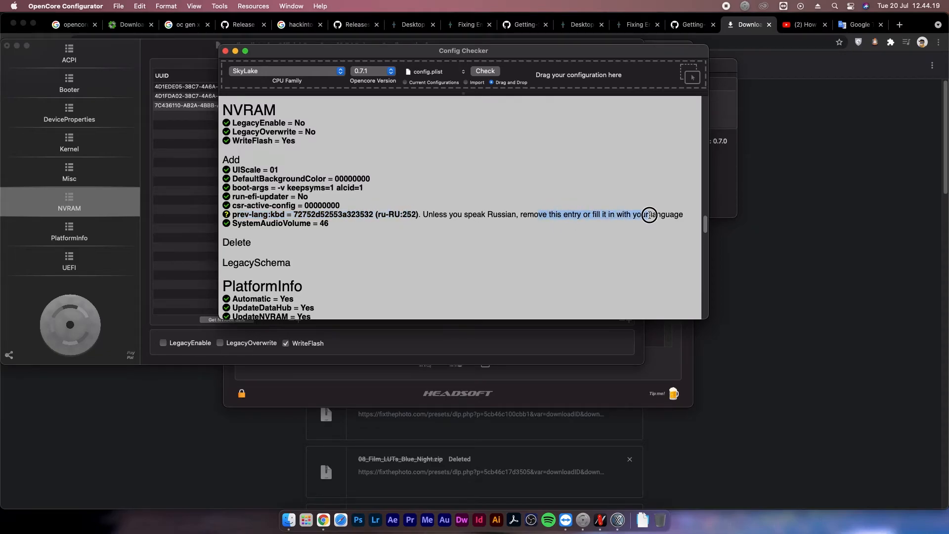
Step: Clear the value of the prev-lang:kbd key under the NVRAM UUID beginning with 7C436110
click(163, 130)
click(103, 199)
click(225, 109)
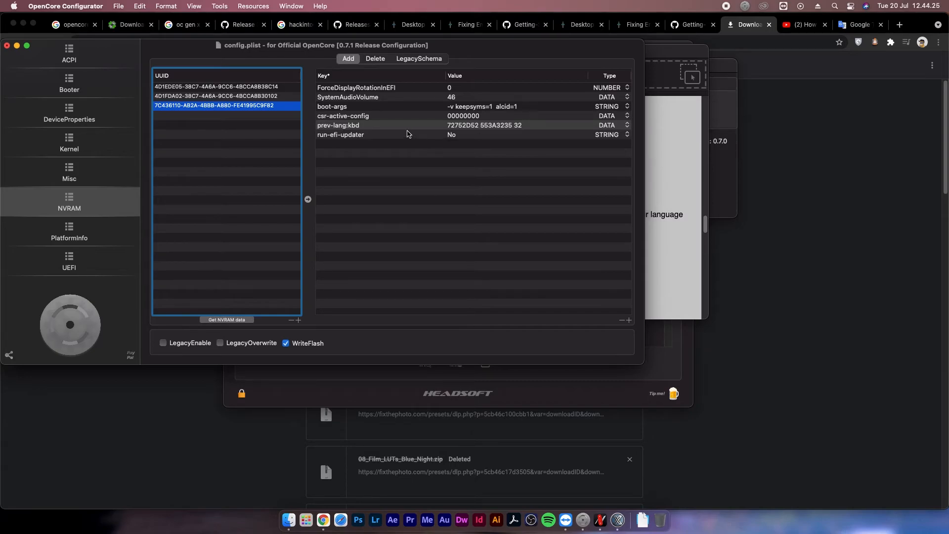
click(503, 136)
click(494, 126)
click(497, 127)
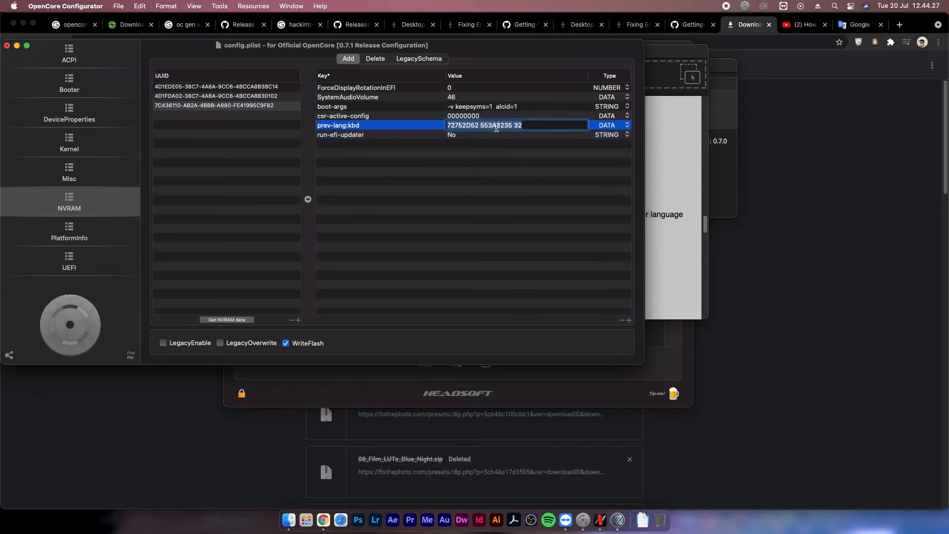
key(BackSpace)
key(Return)
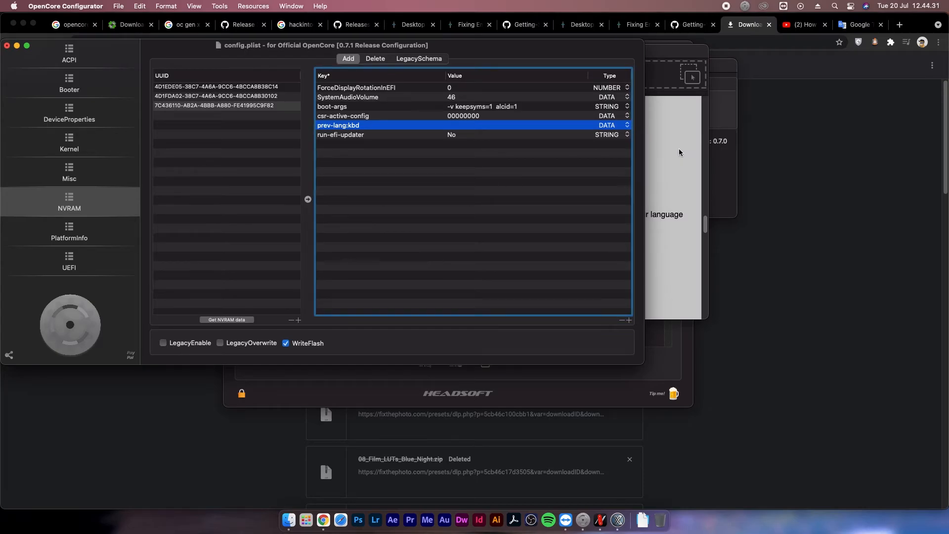
Step: Return to the Config Checker report and examine the boot-args line among the NVRAM entries
click(652, 183)
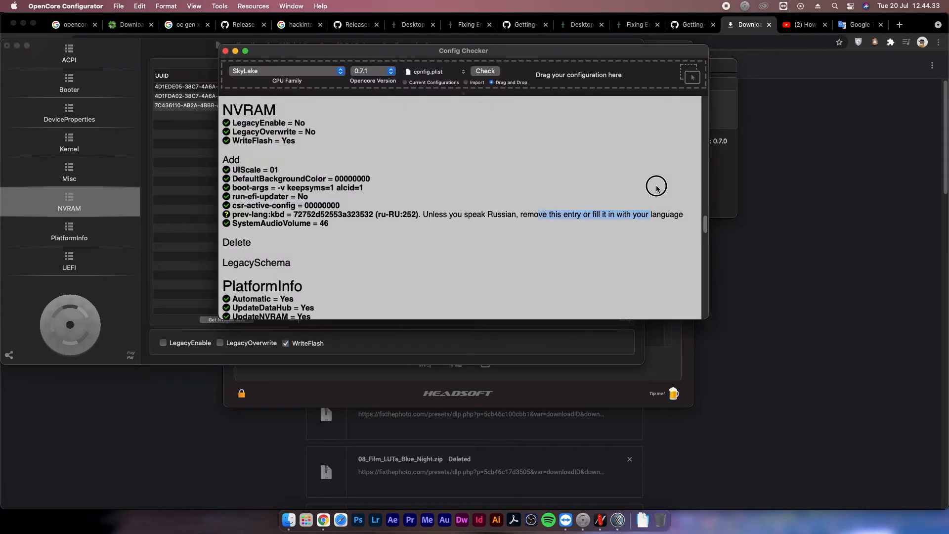
scroll(378, 203, down, 3)
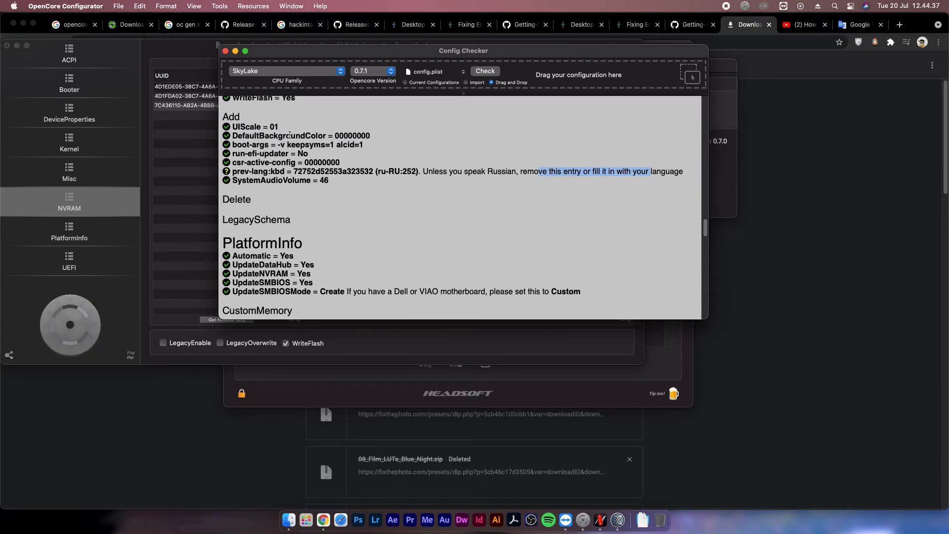
drag(233, 145, 382, 145)
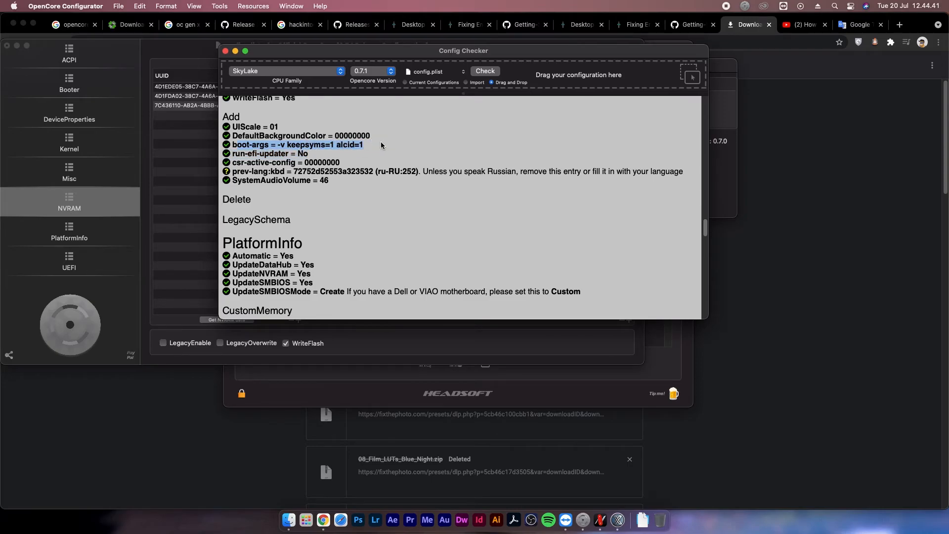
Step: Open the boot-args value under the NVRAM UUID beginning with 7C436110 in config.plist for editing
click(342, 146)
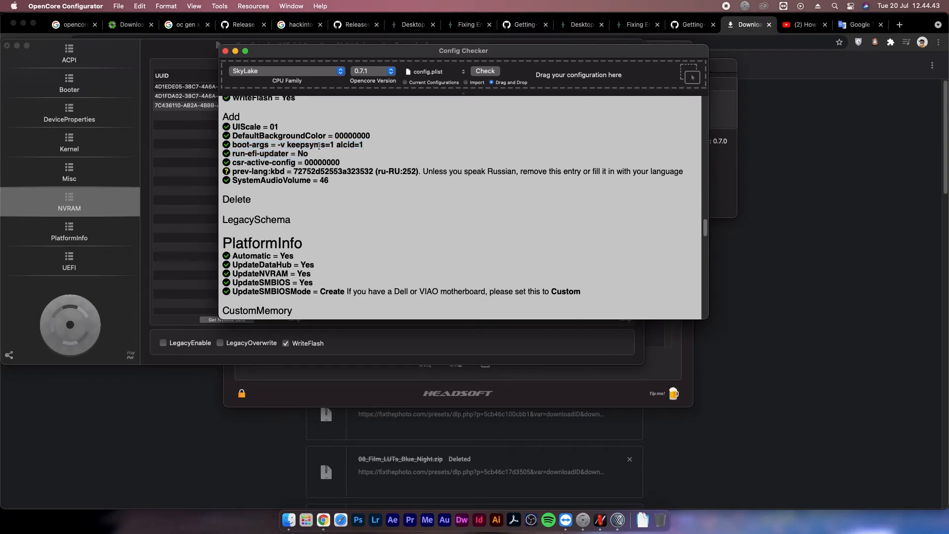
click(195, 150)
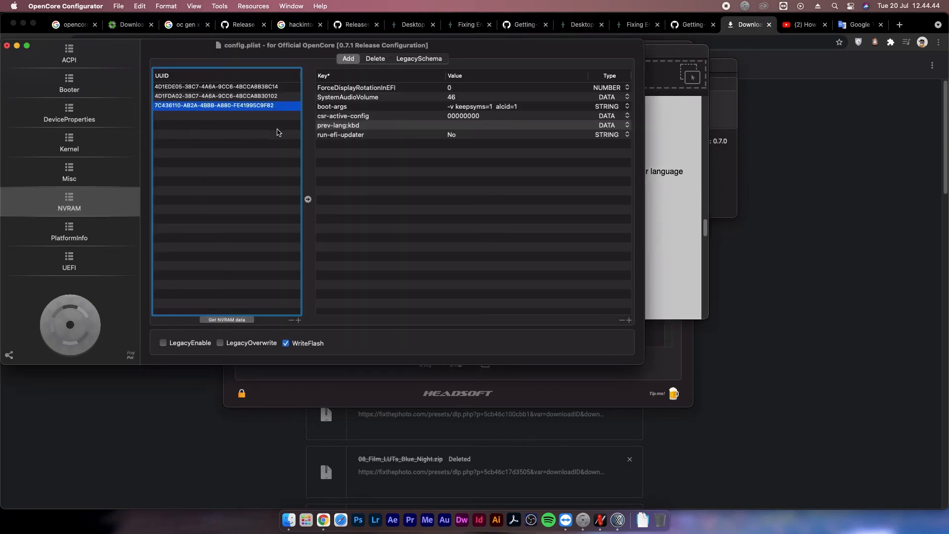
click(526, 107)
click(546, 113)
click(540, 108)
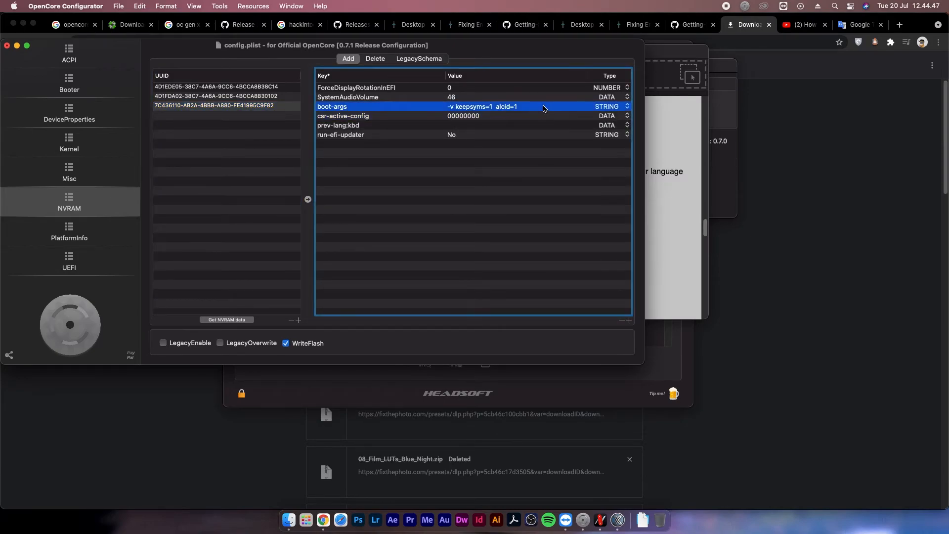
click(517, 107)
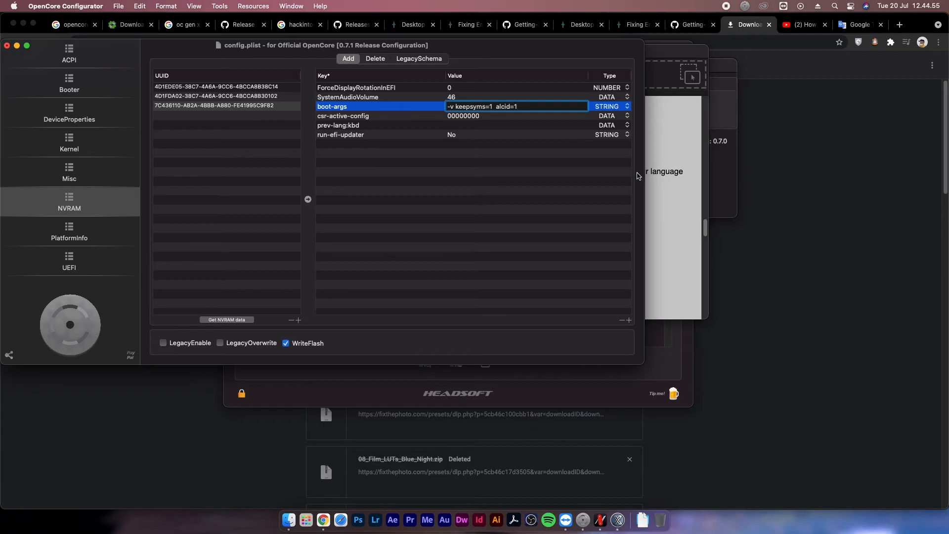
Step: Return to the Config Checker report, review its PlatformInfo and UEFI results, and look back over the Booter and ACPI sections
click(669, 156)
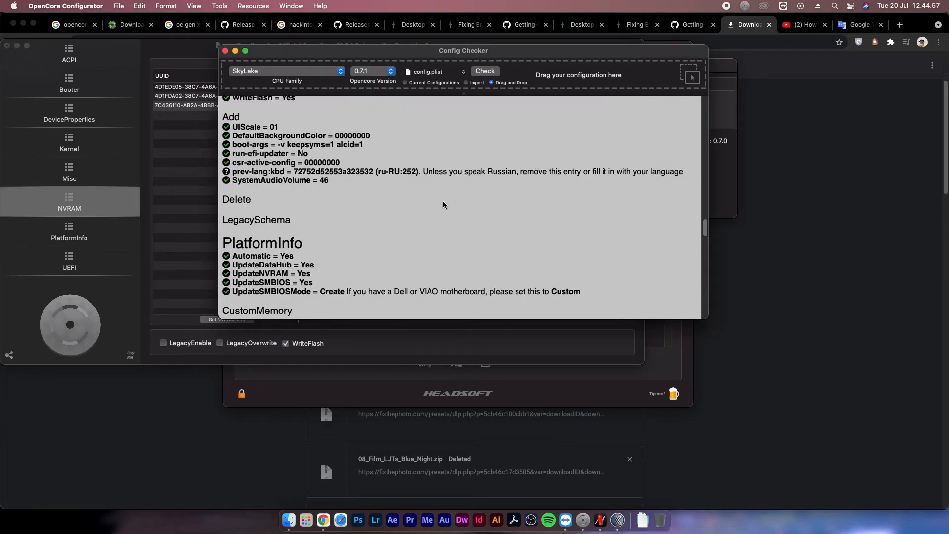
scroll(440, 201, down, 6)
scroll(428, 202, down, 6)
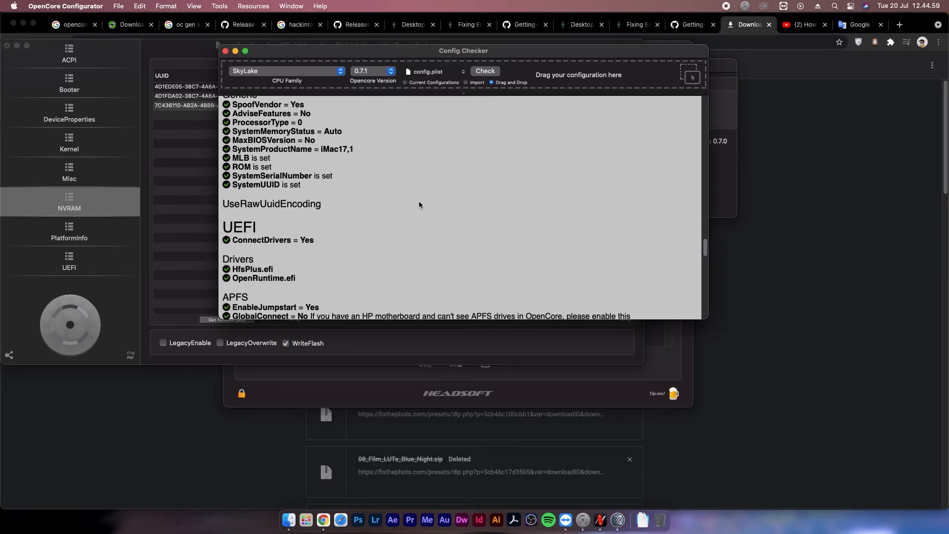
scroll(415, 213, down, 15)
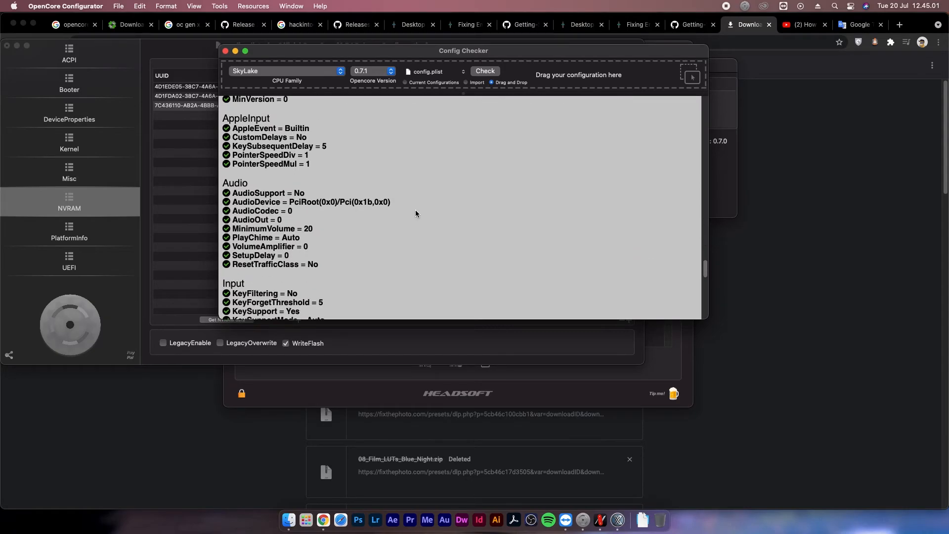
scroll(413, 218, down, 11)
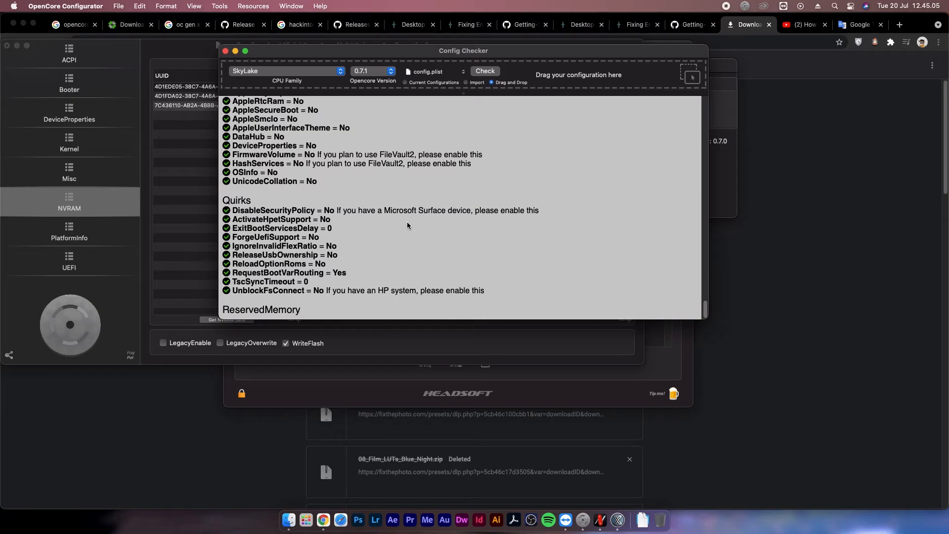
scroll(396, 262, up, 20)
scroll(396, 265, up, 20)
scroll(396, 265, up, 15)
scroll(394, 260, up, 6)
scroll(391, 257, up, 4)
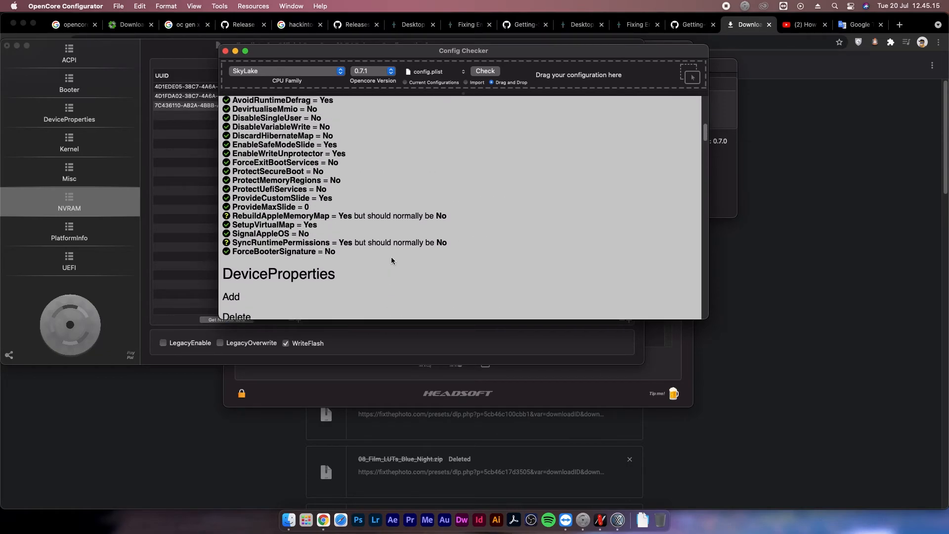
scroll(391, 260, up, 8)
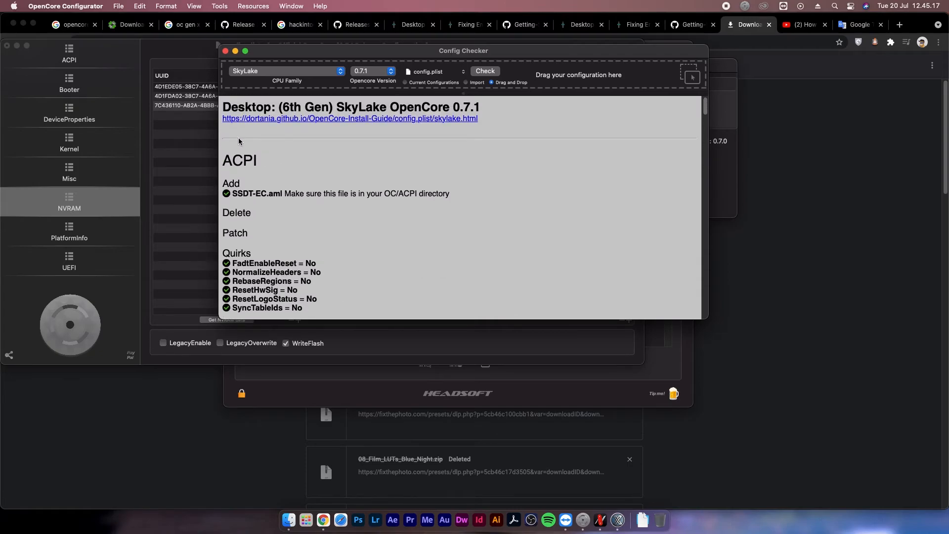
Step: Save config.plist and rerun the Config Checker on it for SkyLake with OpenCore 0.7.1
click(185, 105)
click(119, 6)
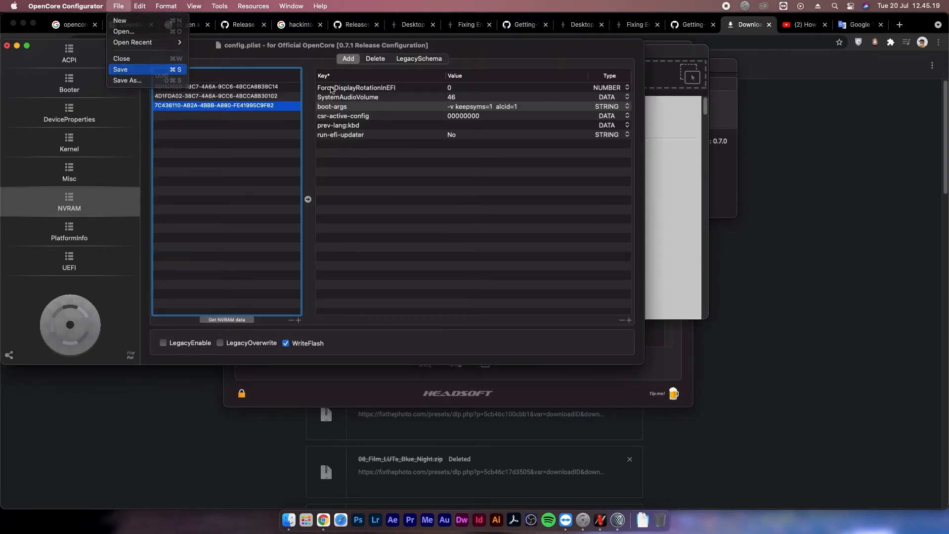
click(130, 70)
click(665, 161)
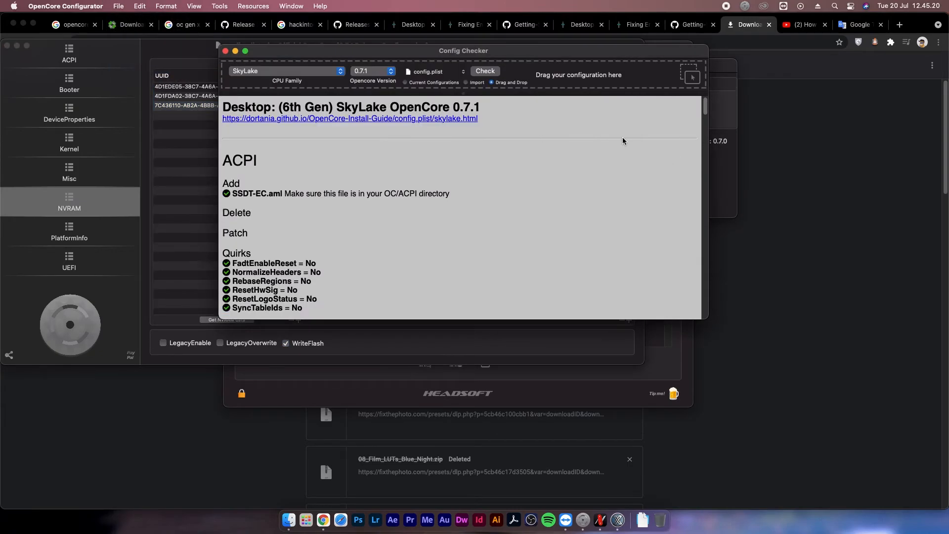
click(480, 74)
Step: Review the refreshed checker report from the Booter quirks through Kernel, Misc and NVRAM to the UEFI quirks
scroll(443, 220, down, 12)
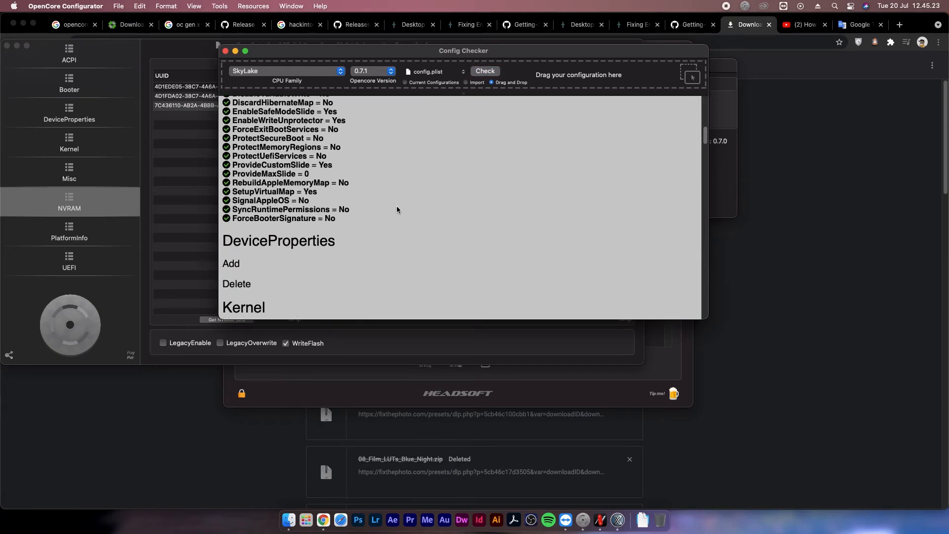
scroll(393, 208, down, 15)
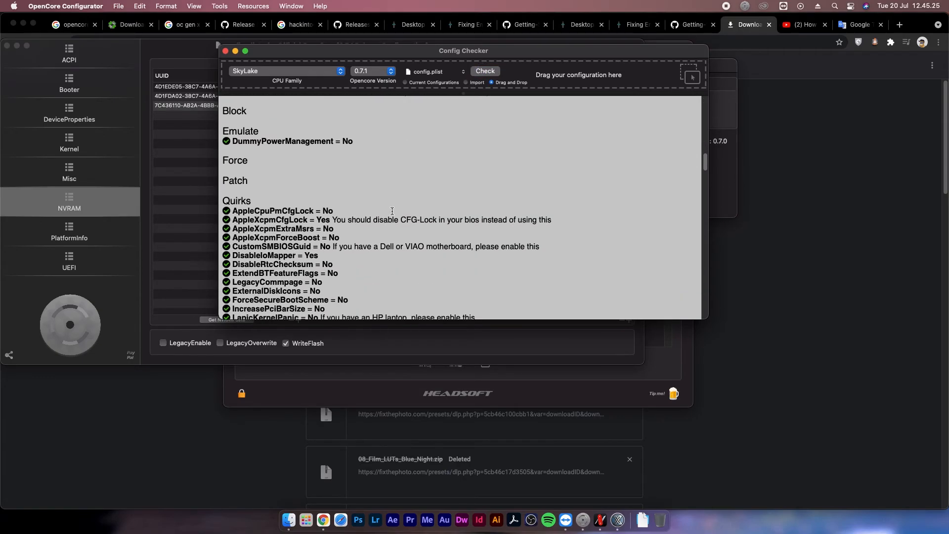
scroll(391, 230, down, 15)
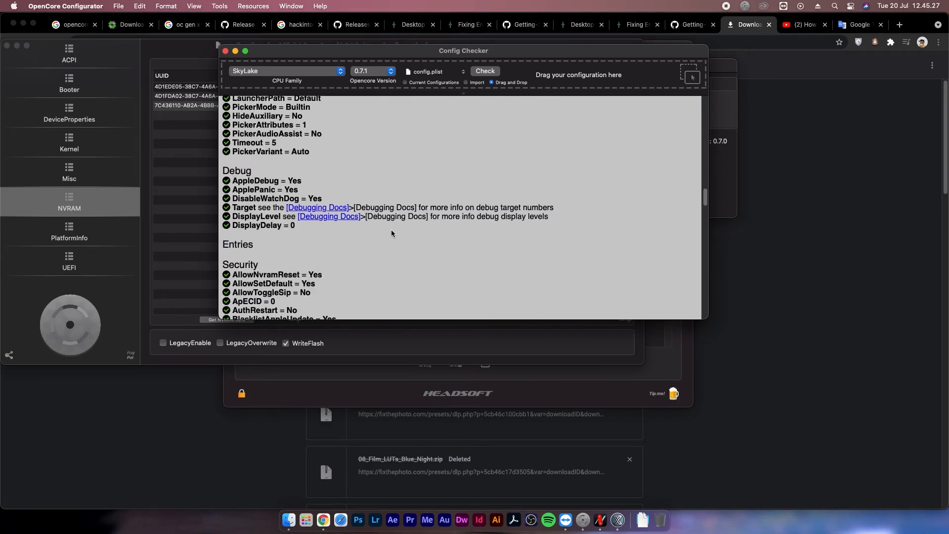
scroll(390, 233, down, 12)
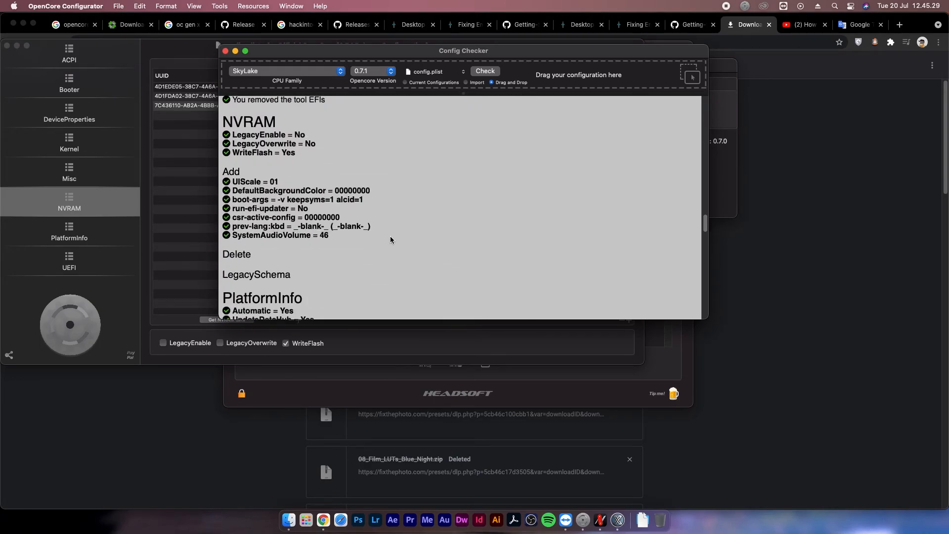
scroll(390, 248, down, 15)
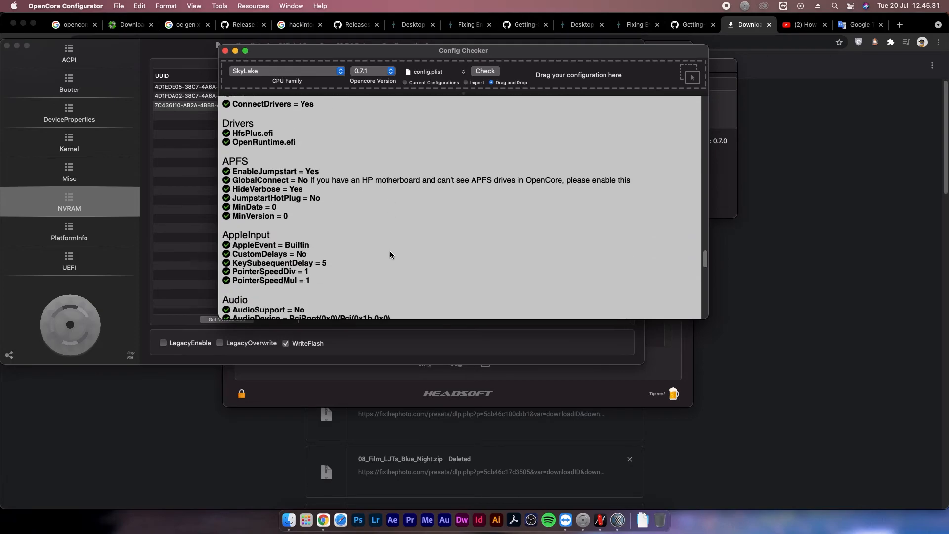
scroll(390, 254, down, 12)
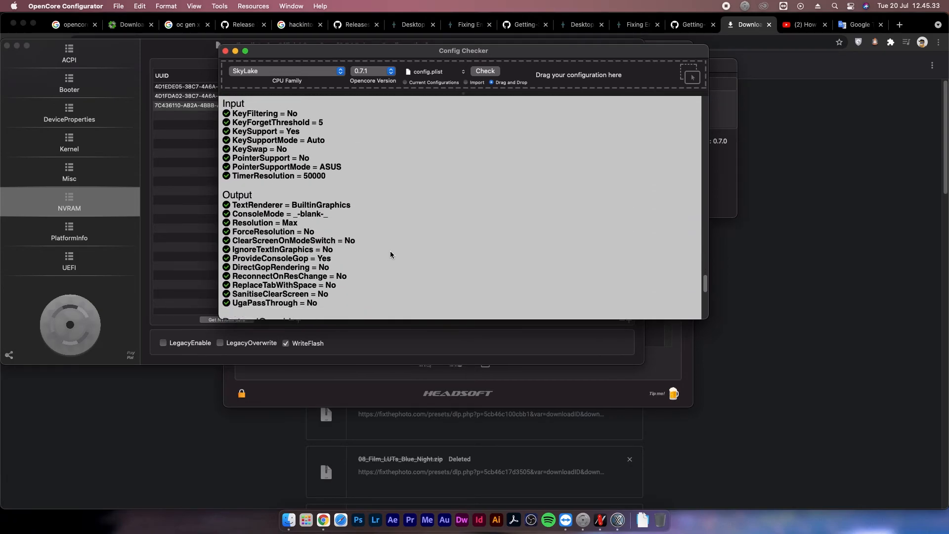
scroll(390, 253, down, 6)
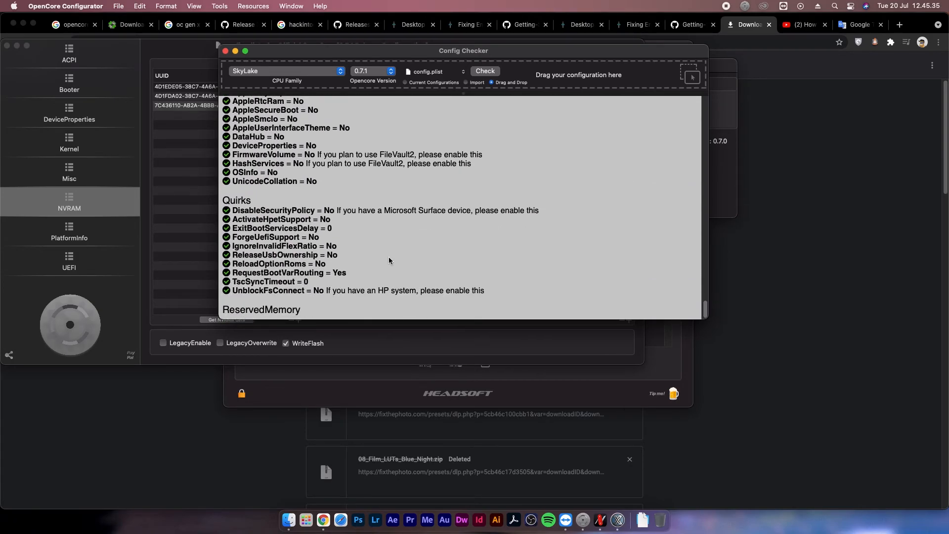
Step: Open the PlatformInfo section of config.plist and bring the Generic ProcessorType value into editing
click(200, 149)
click(102, 227)
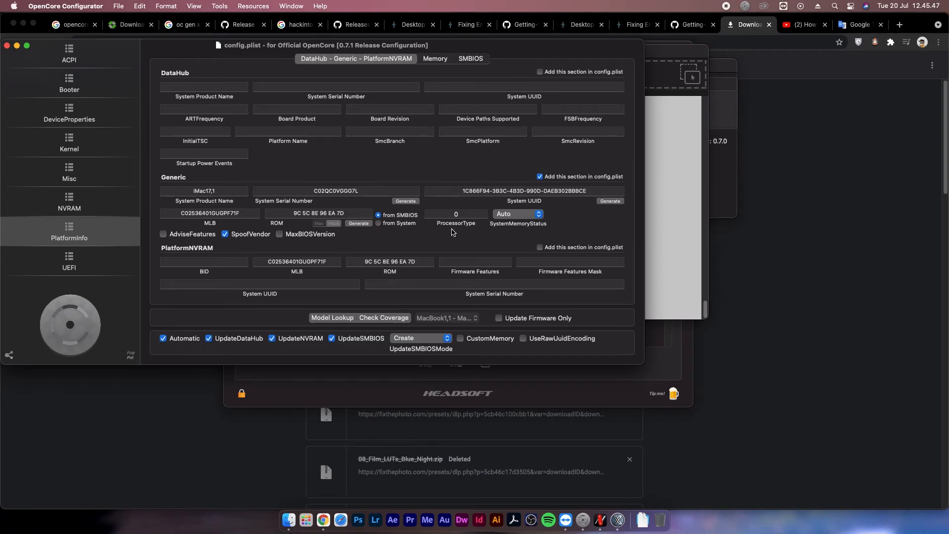
click(468, 215)
click(475, 215)
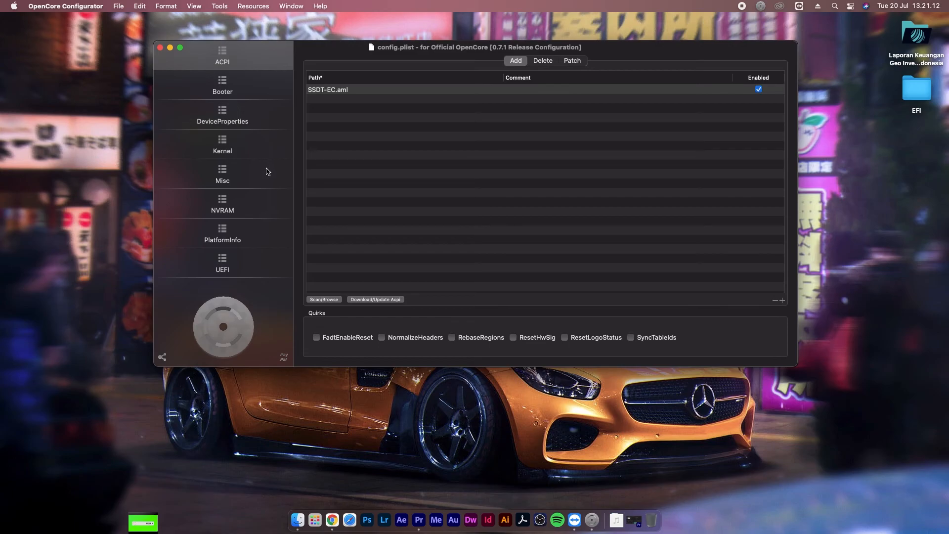
Step: Toggle the XhciPortLimit quirk in the Kernel section of config.plist
click(257, 142)
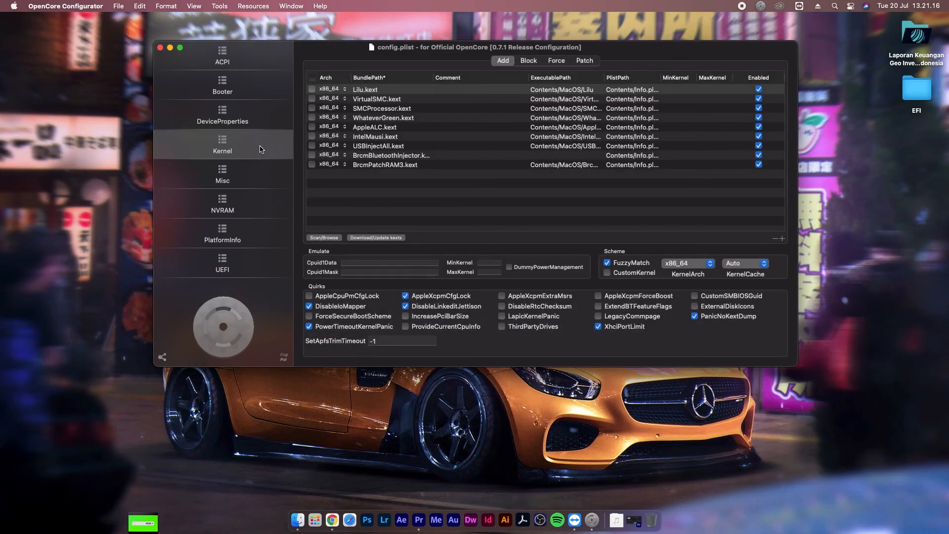
click(633, 329)
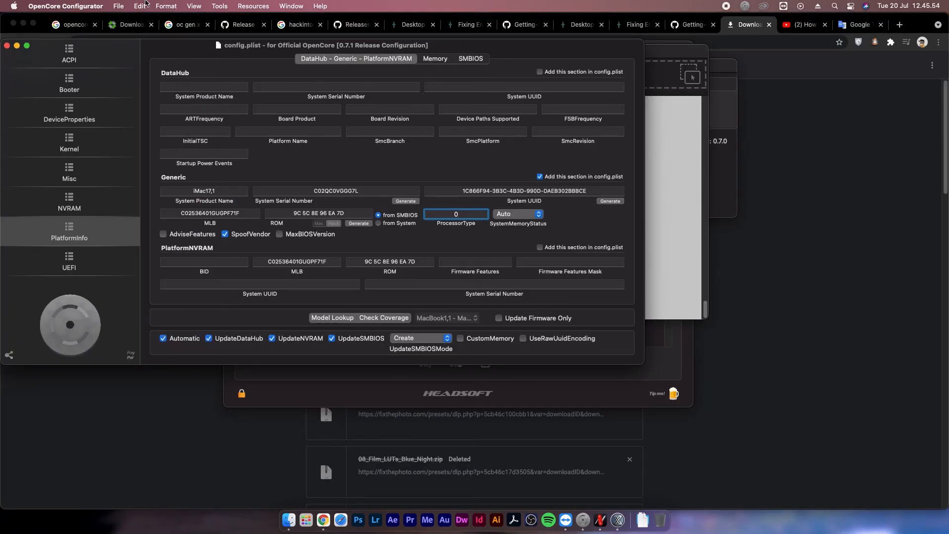
Step: Close the config.plist window, the Config Checker, Hackintool and OC Gen-X
click(7, 46)
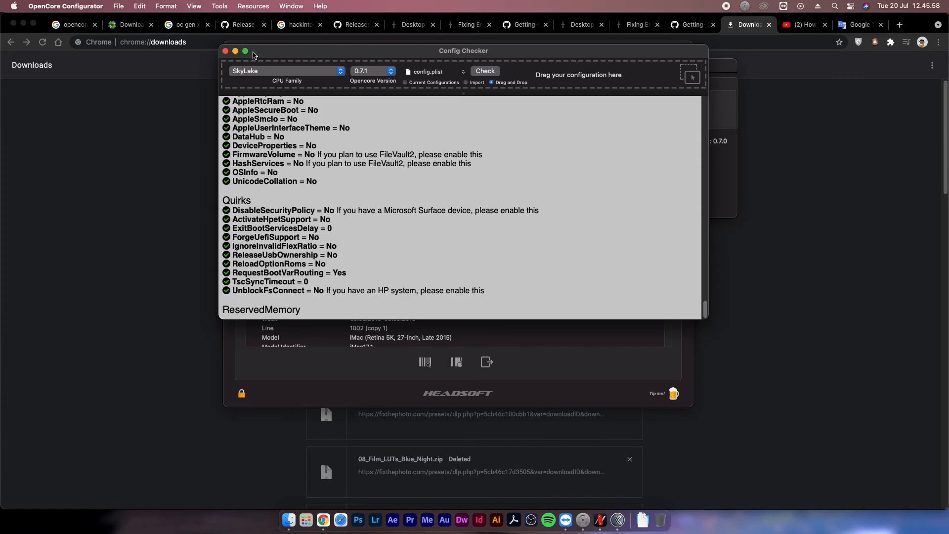
click(226, 51)
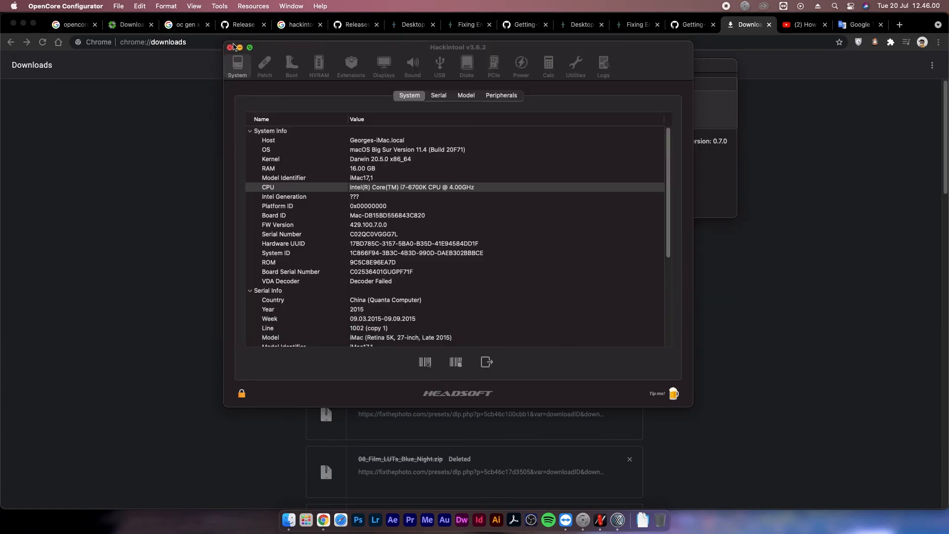
click(230, 47)
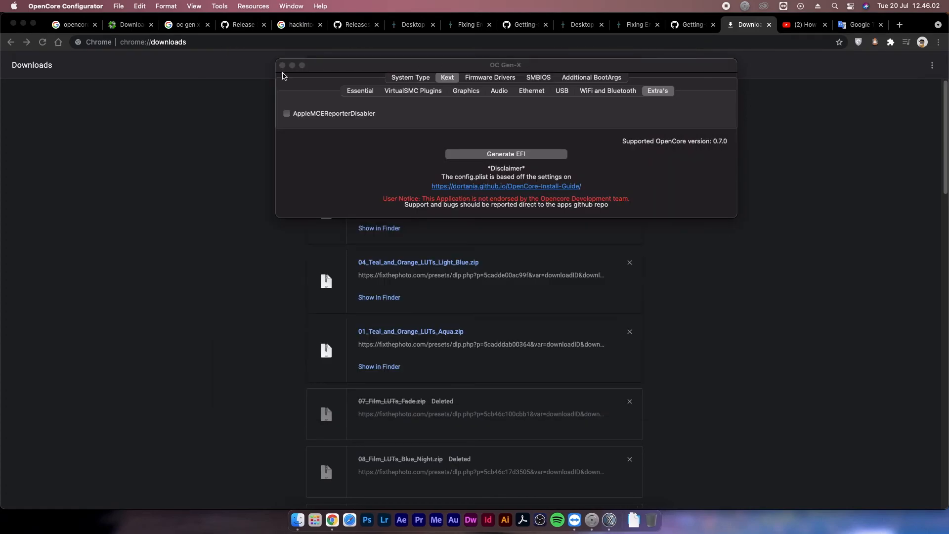
click(282, 67)
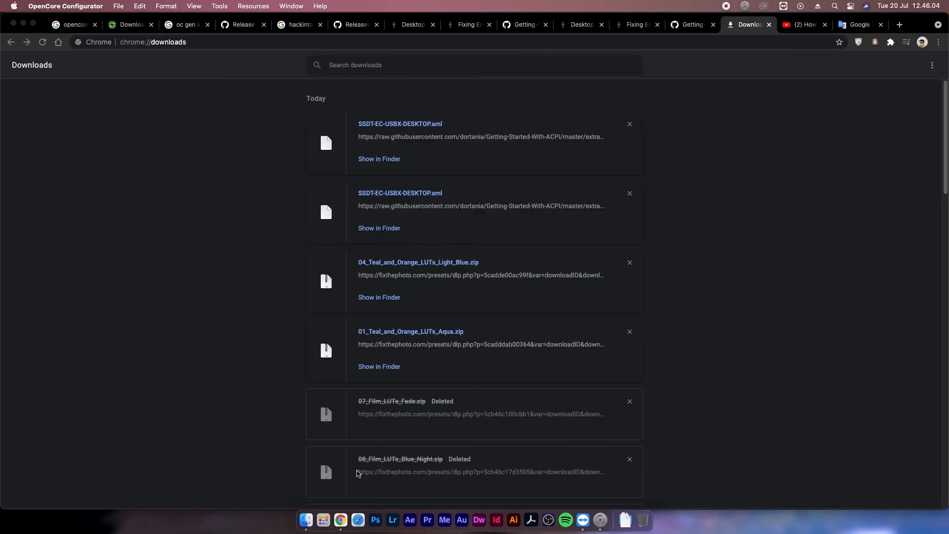
Step: Switch to Finder, go up from the ACPI folder to the Desktop and select the finished EFI folder
click(300, 517)
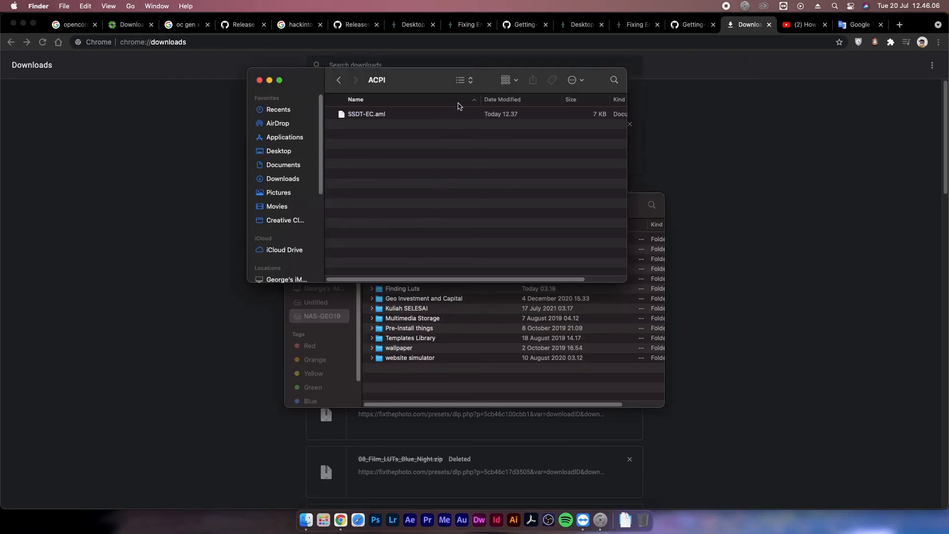
click(338, 84)
click(338, 80)
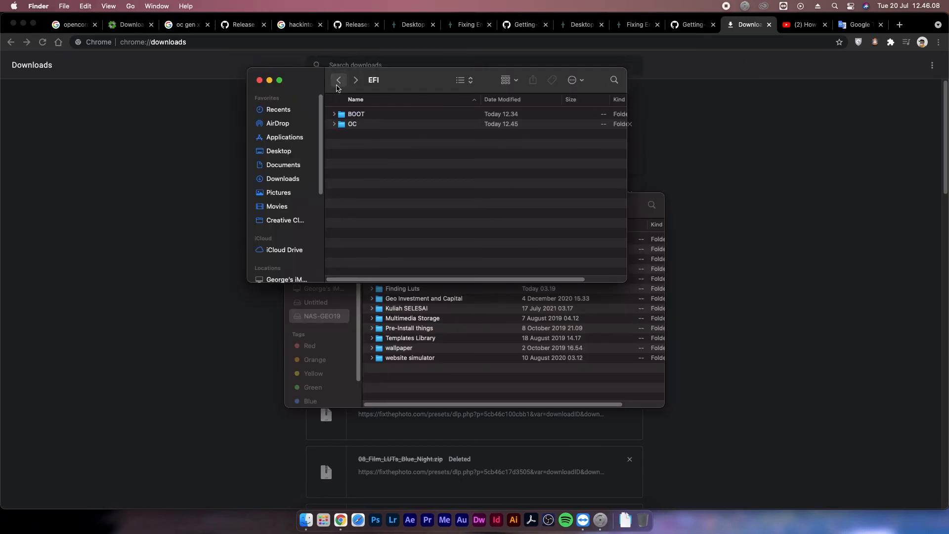
click(338, 79)
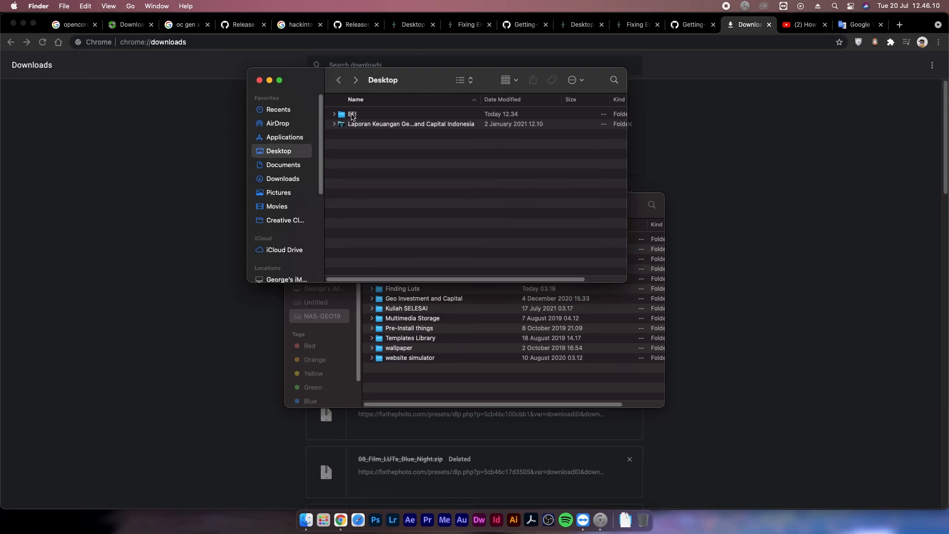
right_click(352, 115)
click(494, 209)
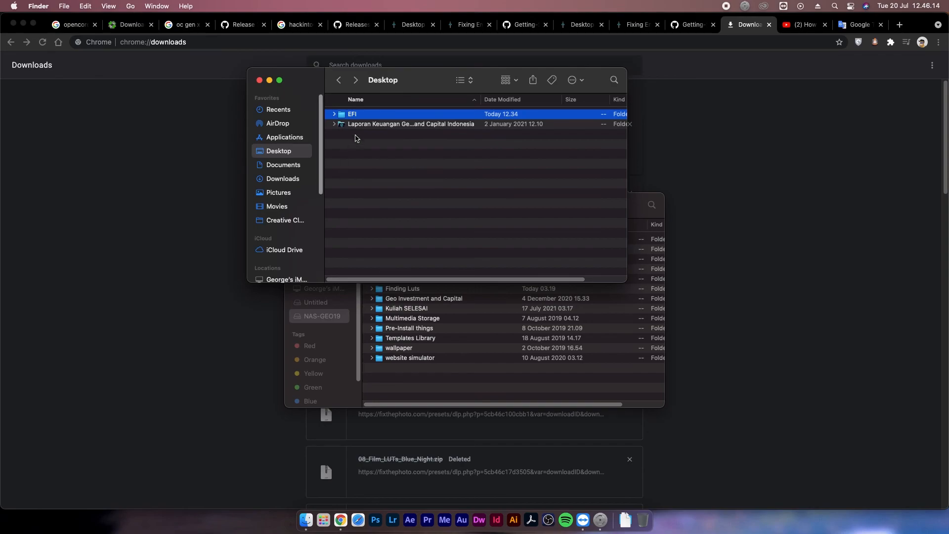
scroll(303, 149, down, 4)
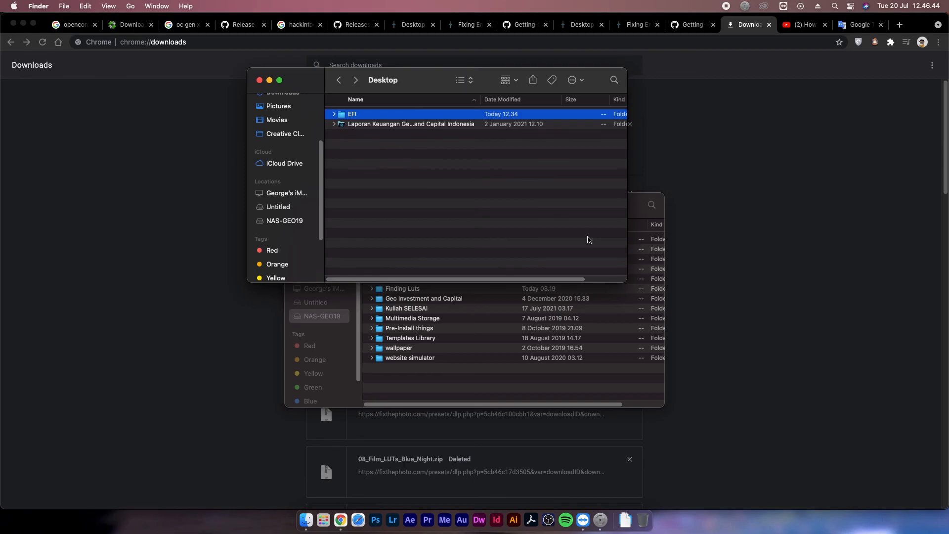
Step: Close both Finder windows and the Chrome window, and show the system overview in About This Mac
click(259, 80)
click(298, 206)
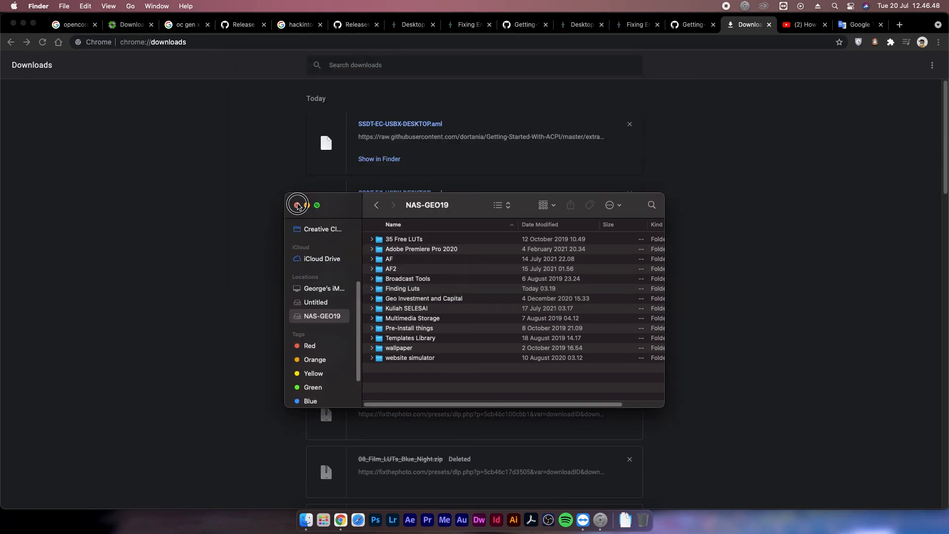
click(59, 26)
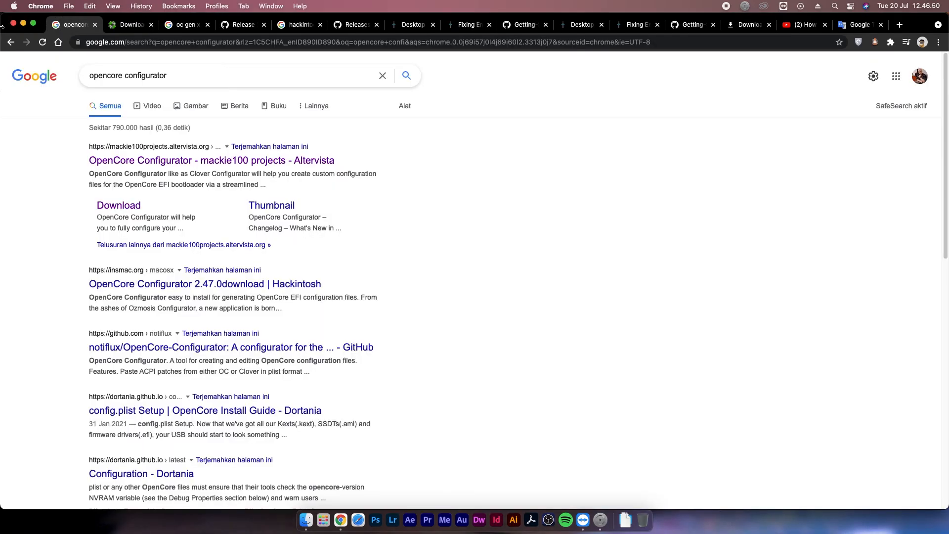
click(13, 25)
click(14, 6)
click(16, 21)
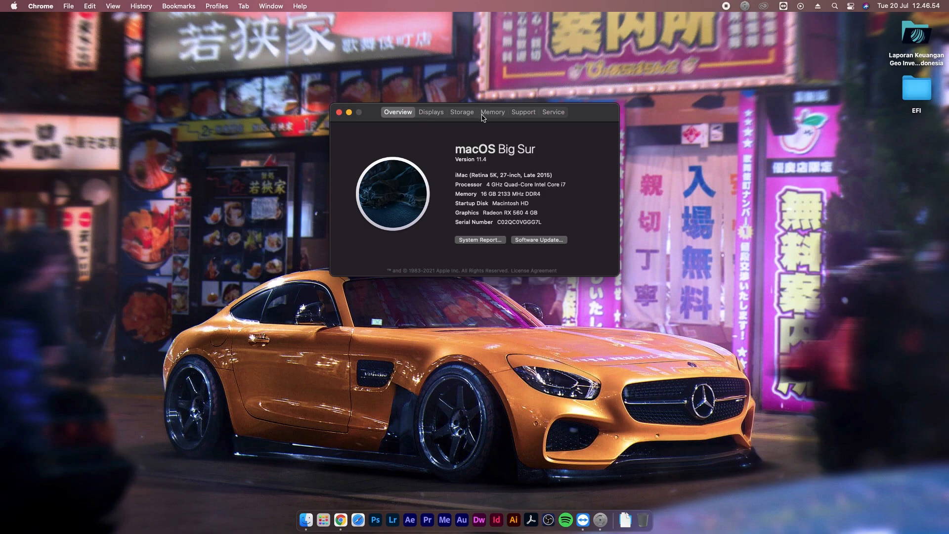